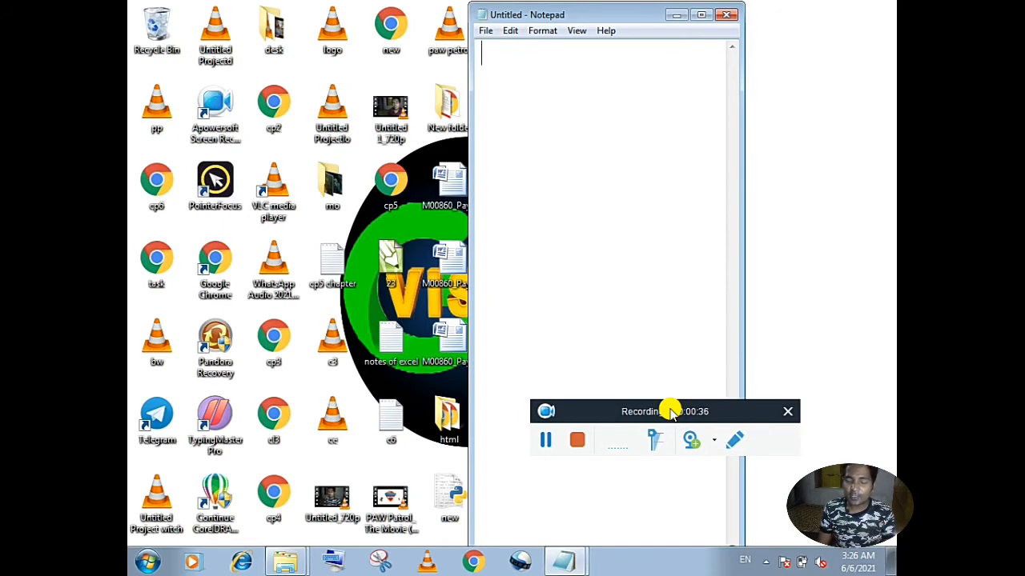
List the function names vlookup, hlookup, countif and sumif on separate lines in the empty Notepad document.
{"action": "type", "text": "vlookup "}
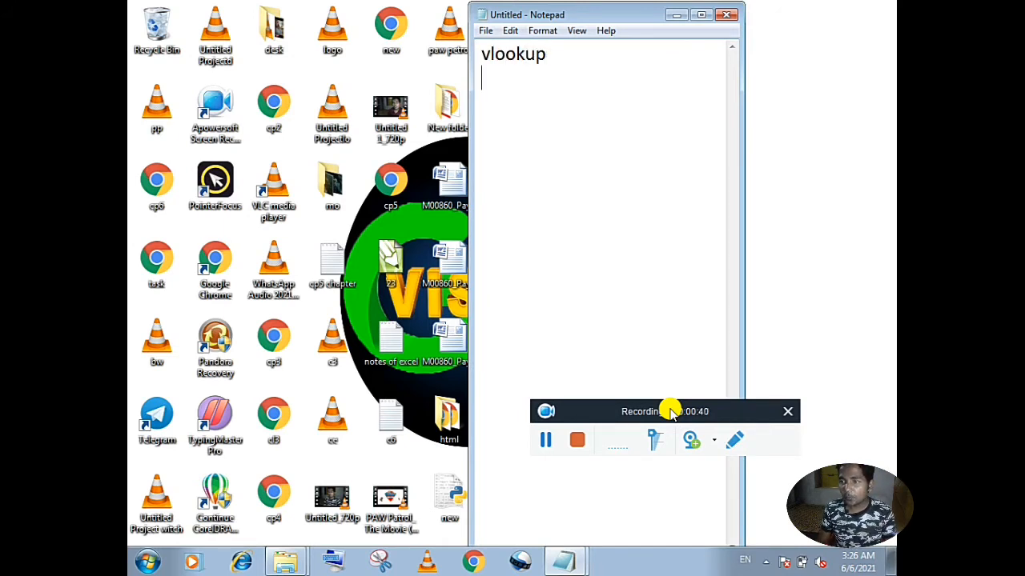
{"action": "type", "text": "hlooup"}
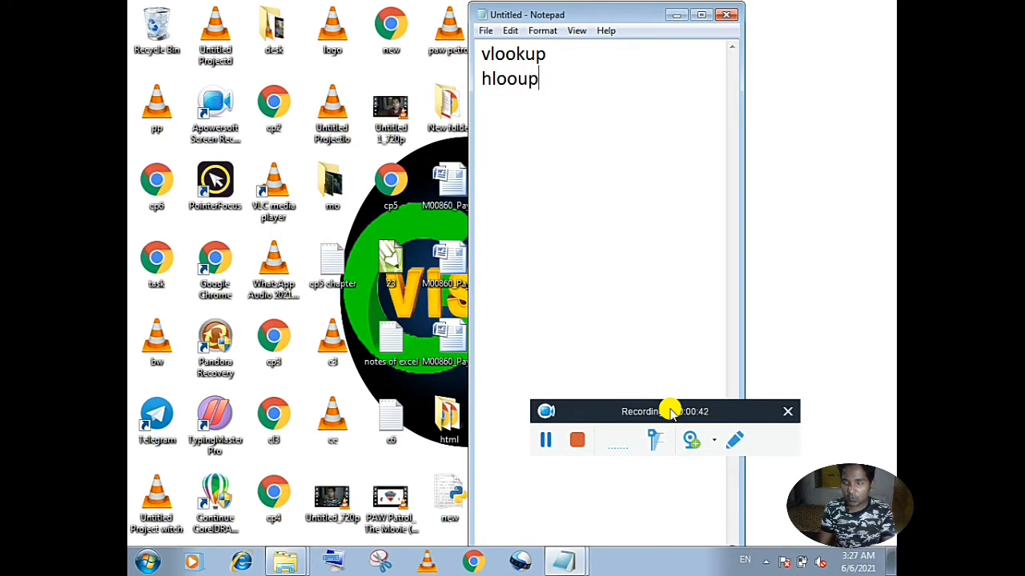
{"action": "key", "text": "BackSpace"}
{"action": "key", "text": "BackSpace"}
{"action": "type", "text": "kup"}
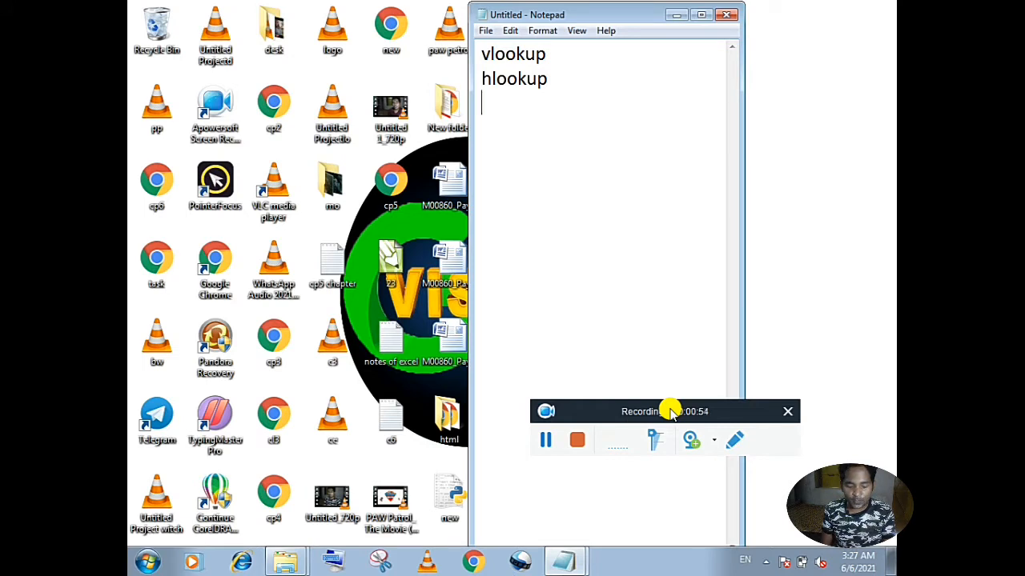
{"action": "type", "text": "count"}
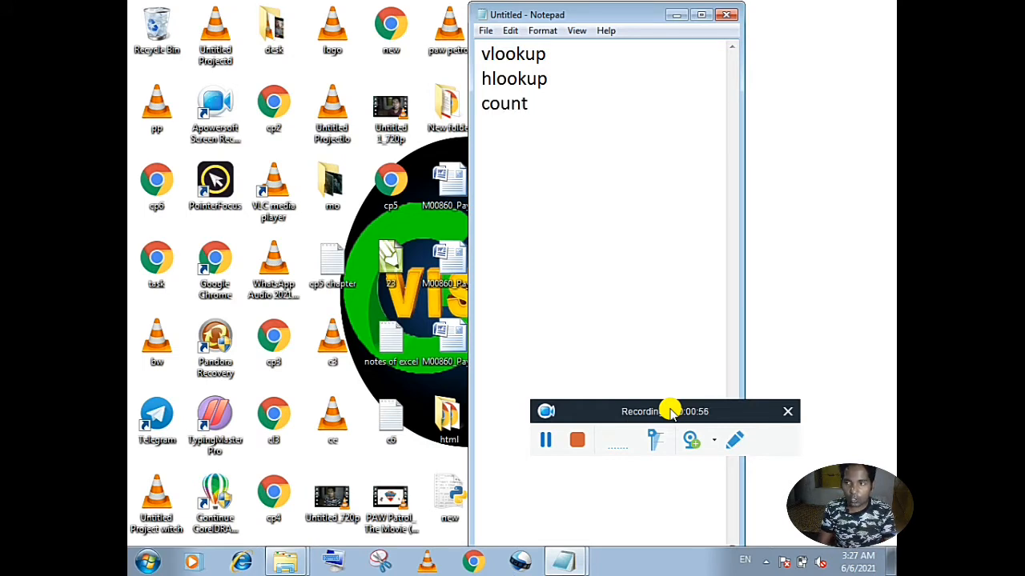
{"action": "type", "text": "if"}
{"action": "key", "text": "Return"}
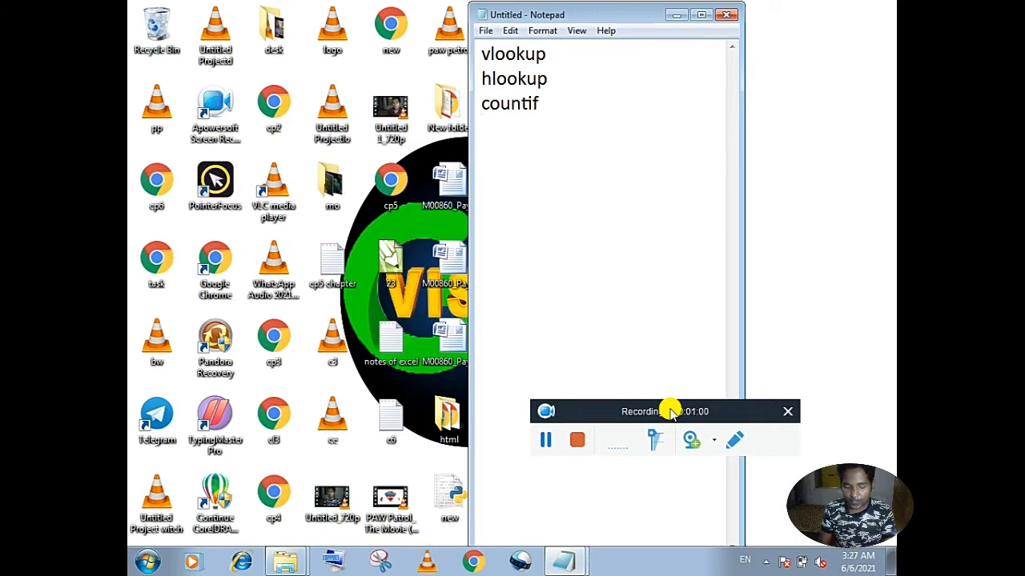
{"action": "type", "text": "sumif"}
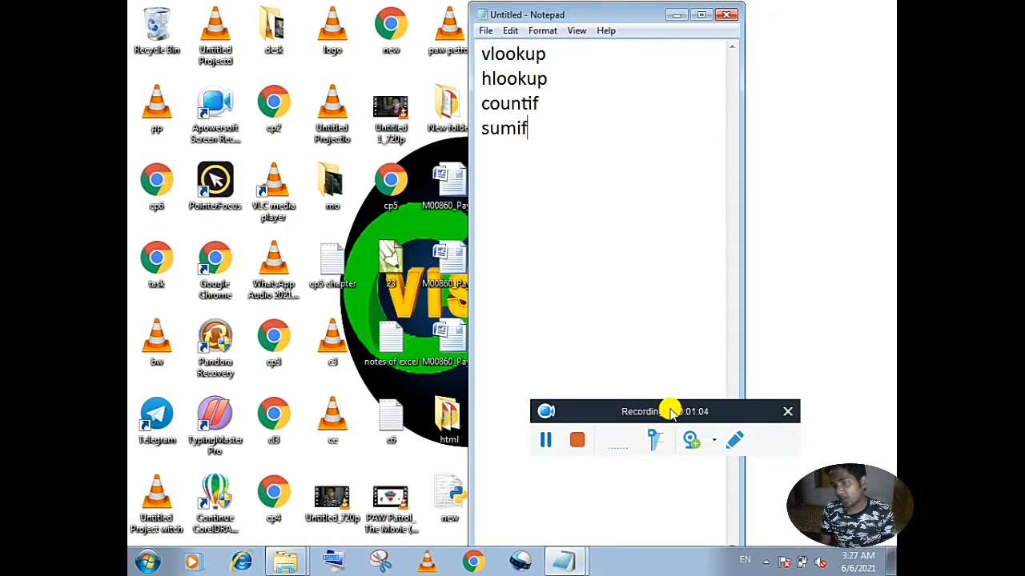
{"action": "key", "text": "Return"}
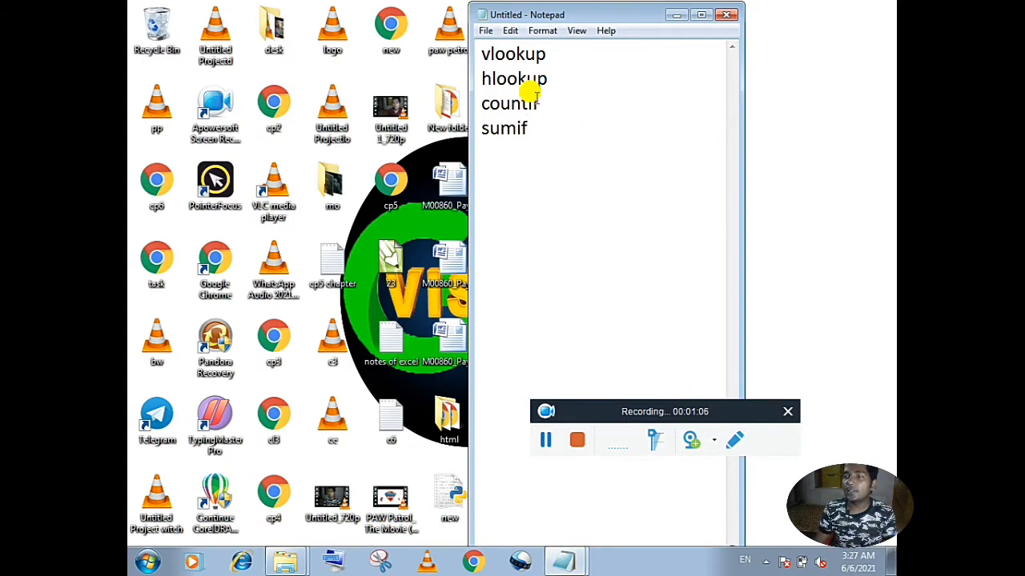
Move the Notepad window aside and launch Excel with a blank workbook.
{"action": "left_click_drag", "start_coordinate": [607, 15], "coordinate": [755, 47]}
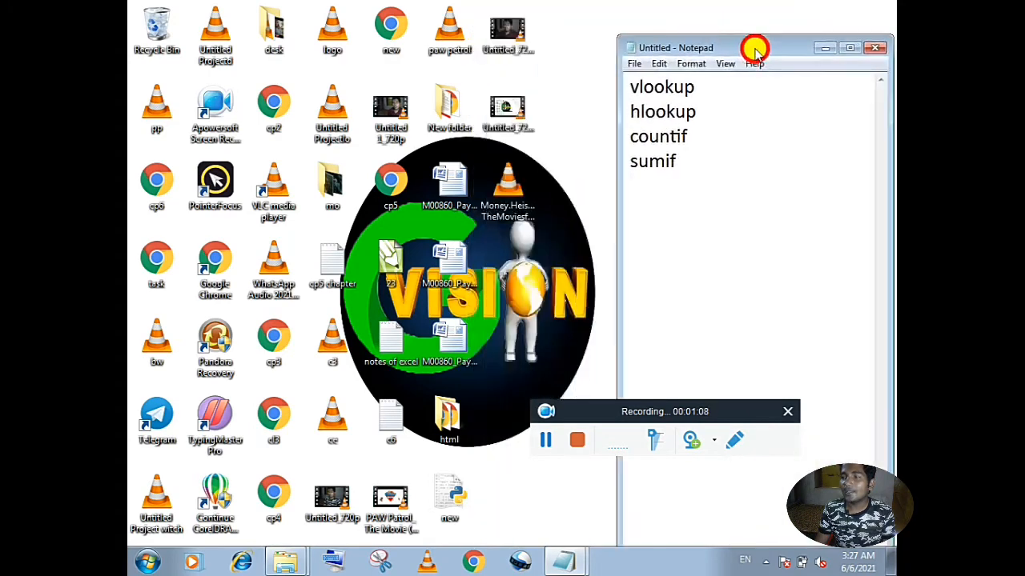
{"action": "key", "text": "super+r"}
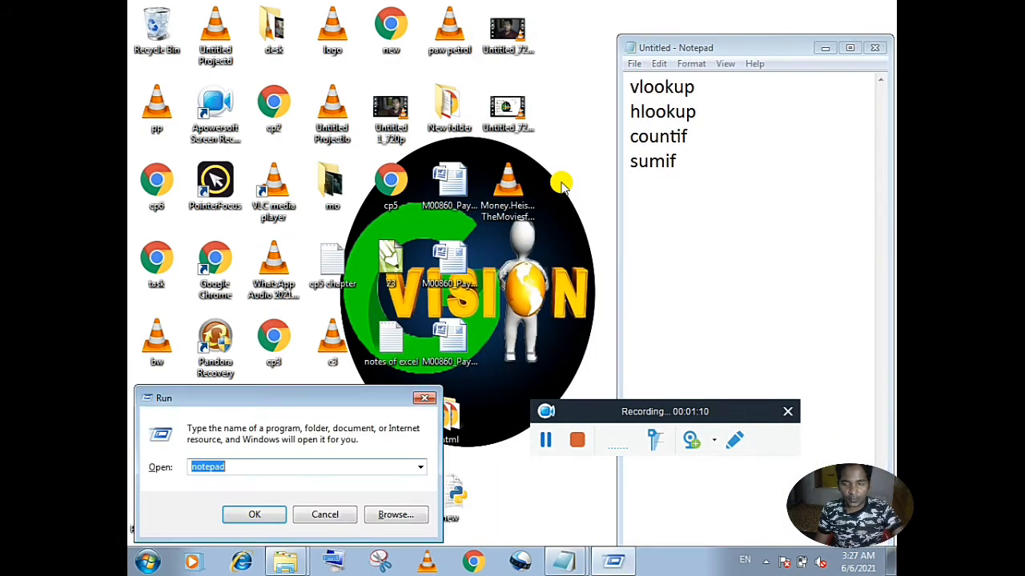
{"action": "type", "text": "excel"}
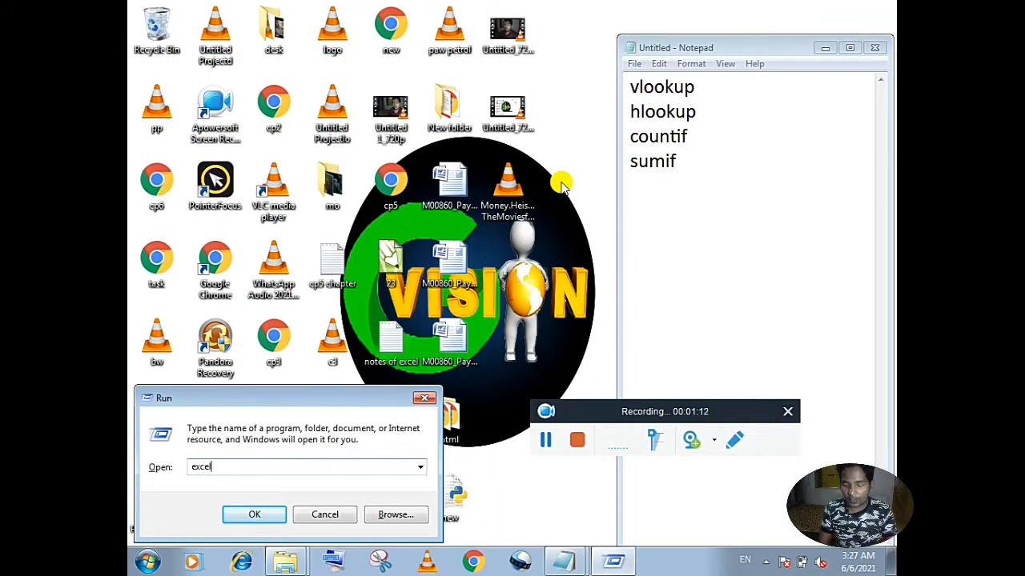
{"action": "key", "text": "Return"}
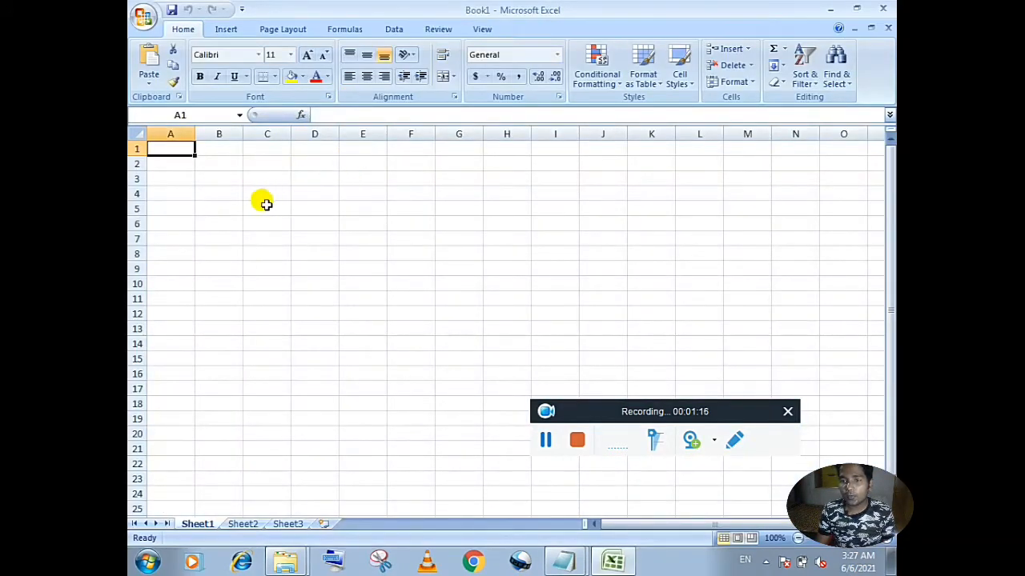
Enter the title "vlookup" in cell D4 and its meaning "vertical lookup" in cell C5.
{"action": "left_click", "coordinate": [266, 206]}
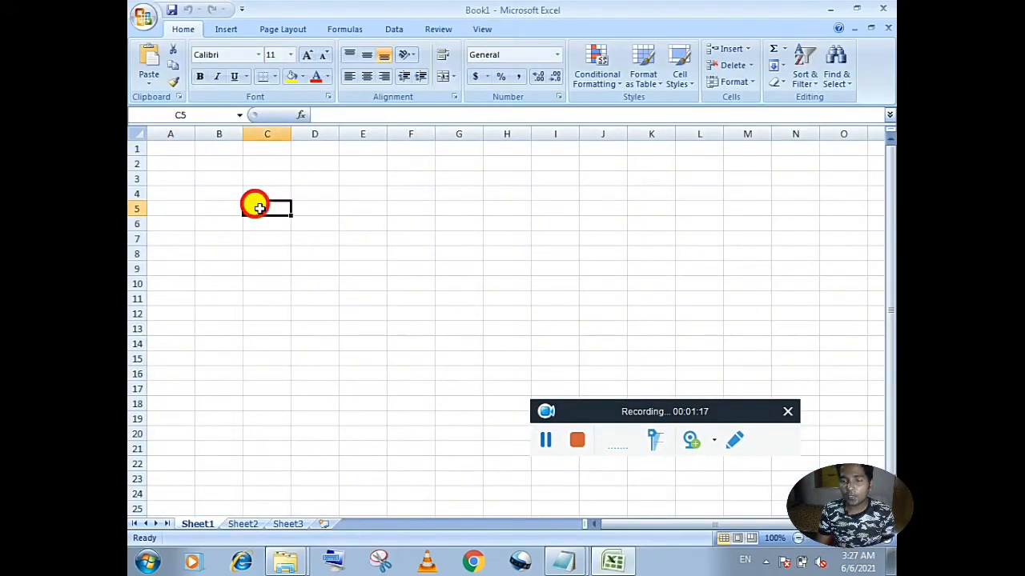
{"action": "left_click", "coordinate": [310, 188]}
{"action": "type", "text": "vlookup"}
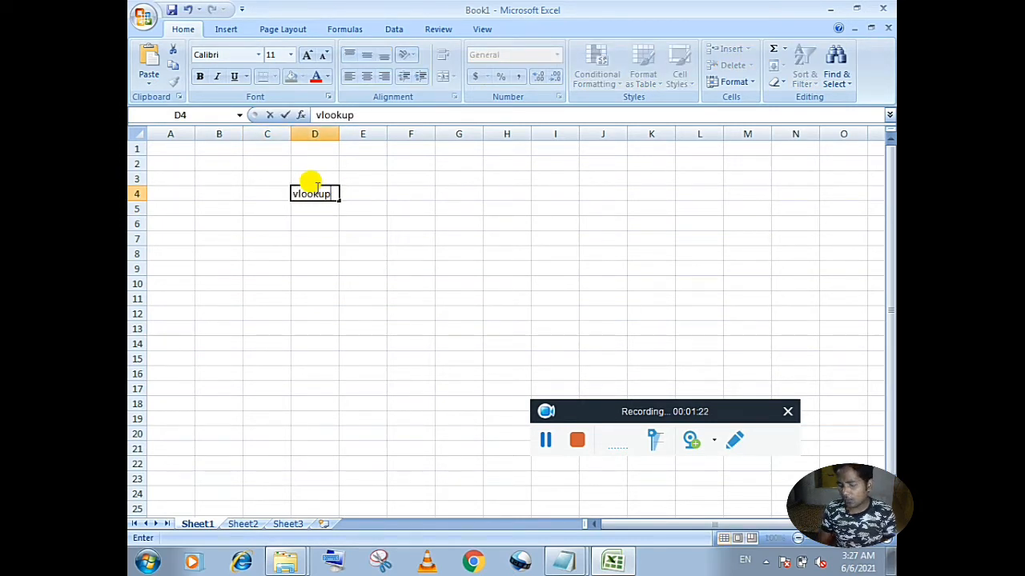
{"action": "key", "text": "Return"}
{"action": "key", "text": "Right"}
{"action": "key", "text": "Left"}
{"action": "key", "text": "Left"}
{"action": "type", "text": "v"}
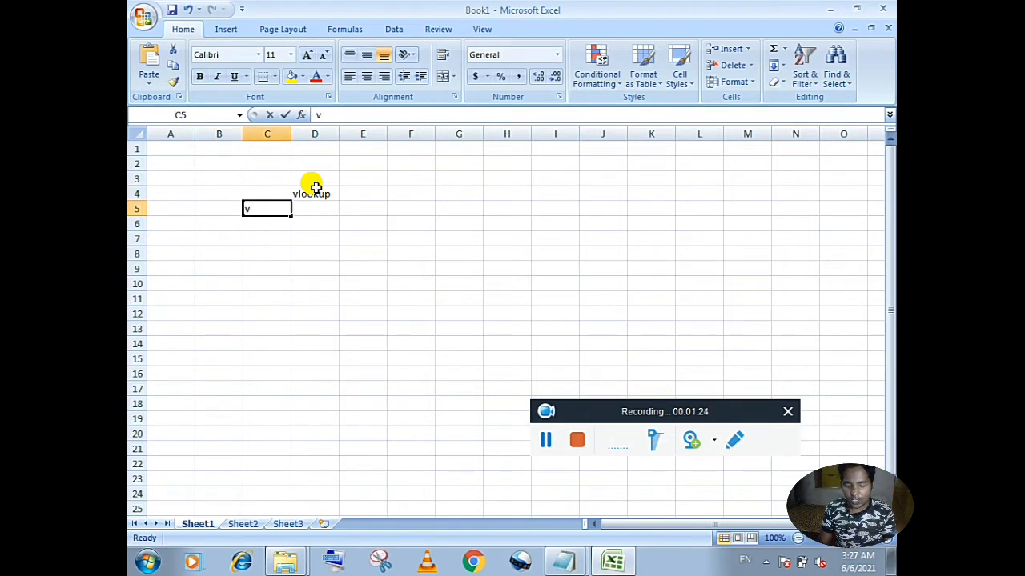
{"action": "type", "text": "erti"}
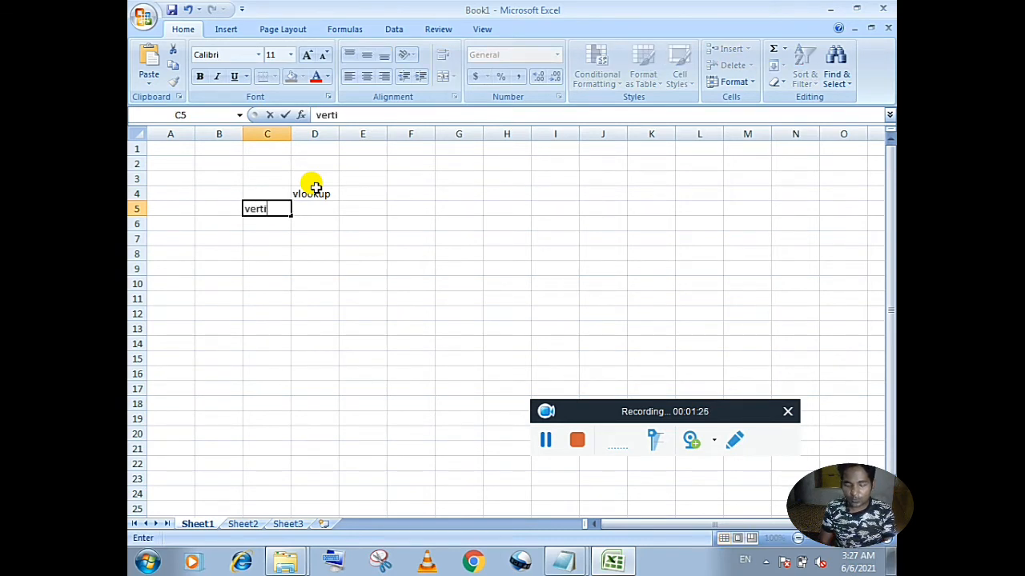
{"action": "type", "text": "cal loo"}
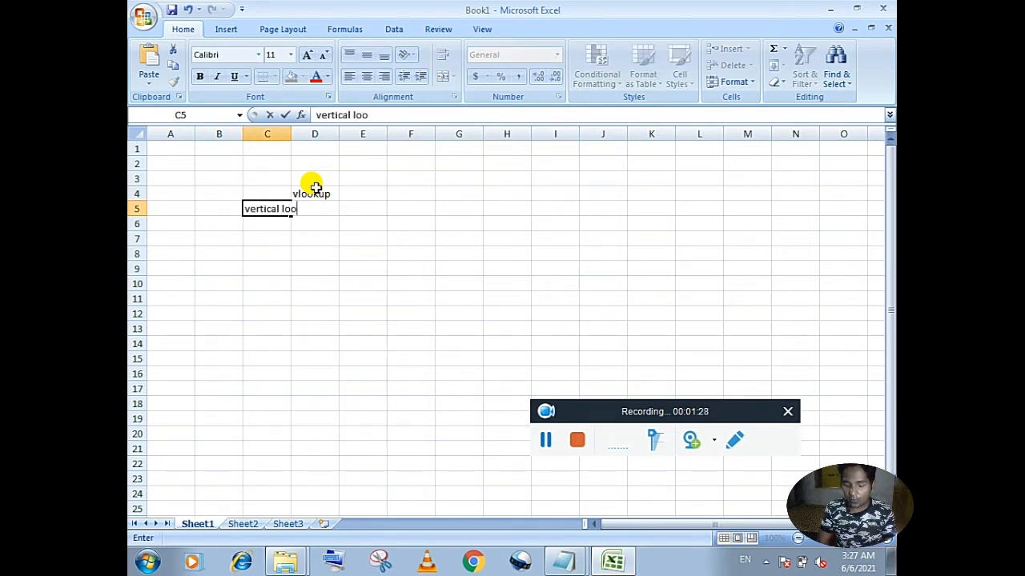
{"action": "type", "text": "kup"}
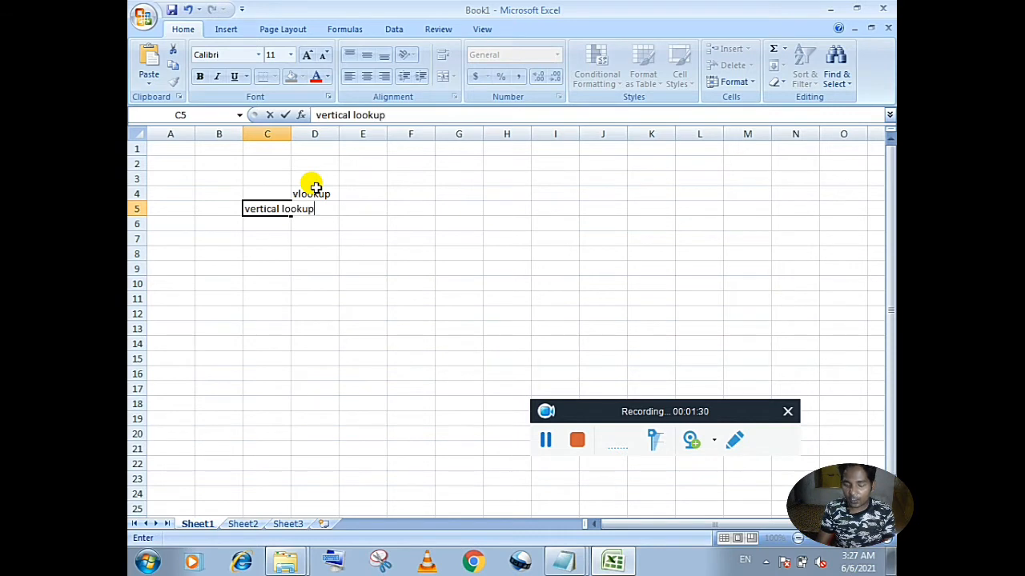
{"action": "key", "text": "Return"}
Enter the table headers id, name, dept and salary in cells D8 to G8.
{"action": "key", "text": "Down"}
{"action": "key", "text": "Down"}
{"action": "key", "text": "Left"}
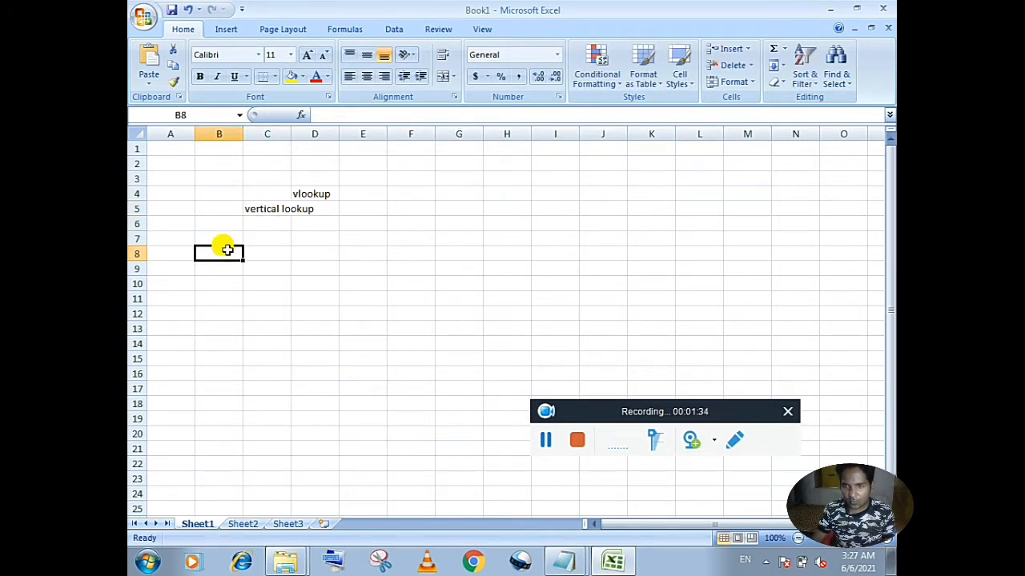
{"action": "left_click_drag", "start_coordinate": [221, 250], "coordinate": [256, 372]}
{"action": "left_click", "coordinate": [314, 258]}
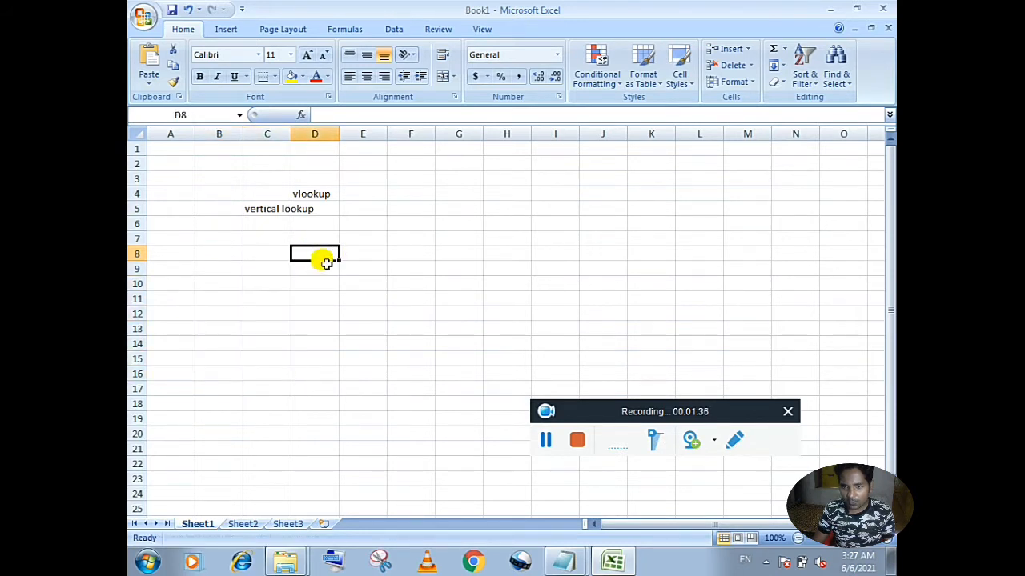
{"action": "type", "text": "id"}
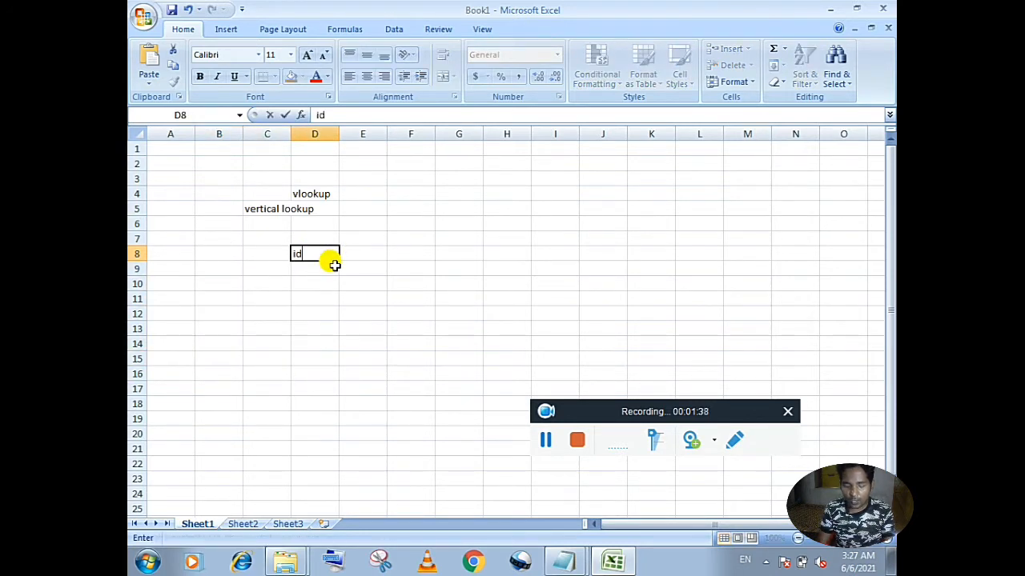
{"action": "key", "text": "Tab"}
{"action": "type", "text": "name"}
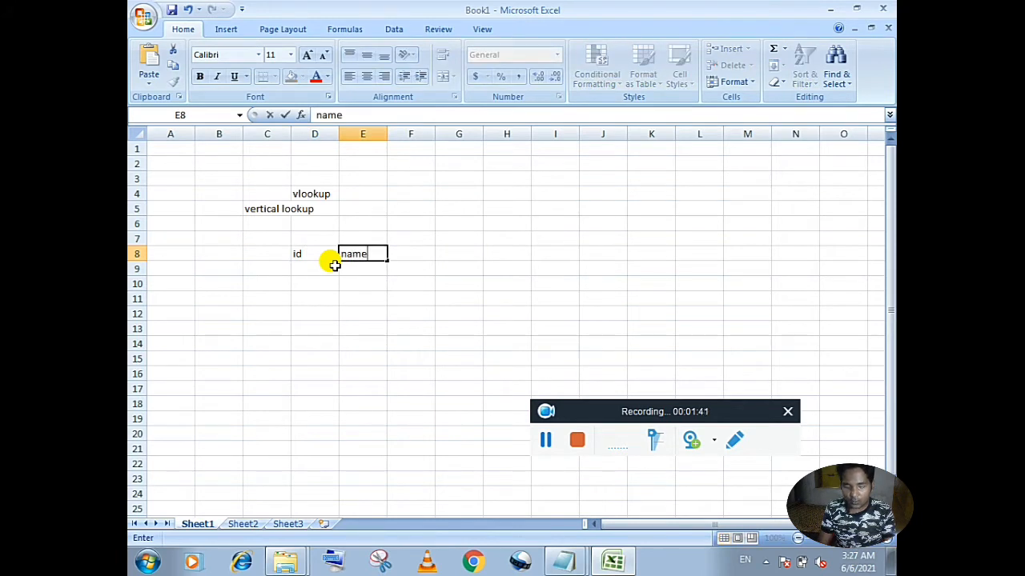
{"action": "key", "text": "Tab"}
{"action": "type", "text": "dep"}
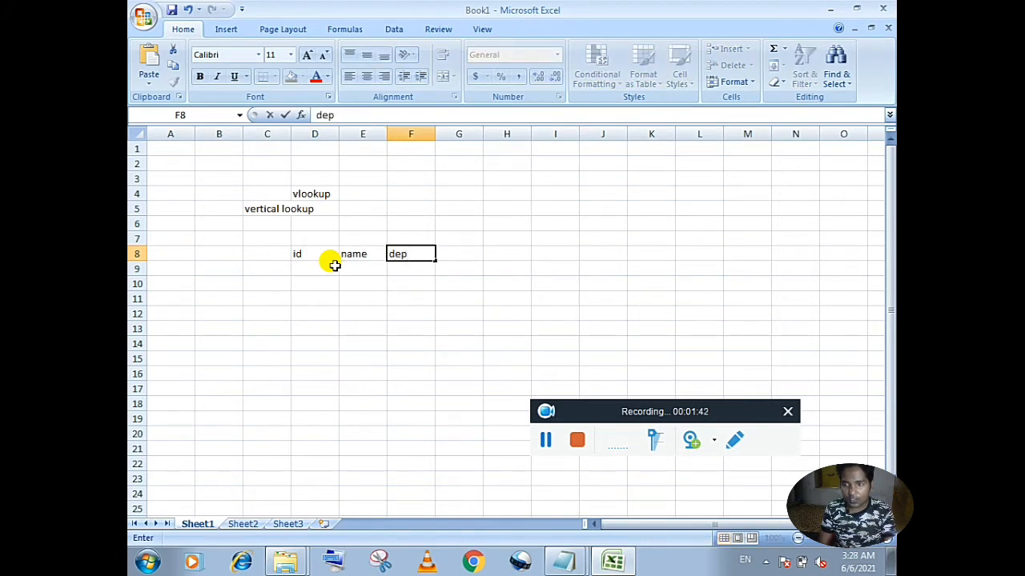
{"action": "type", "text": "t"}
{"action": "key", "text": "Tab"}
{"action": "type", "text": "salar"}
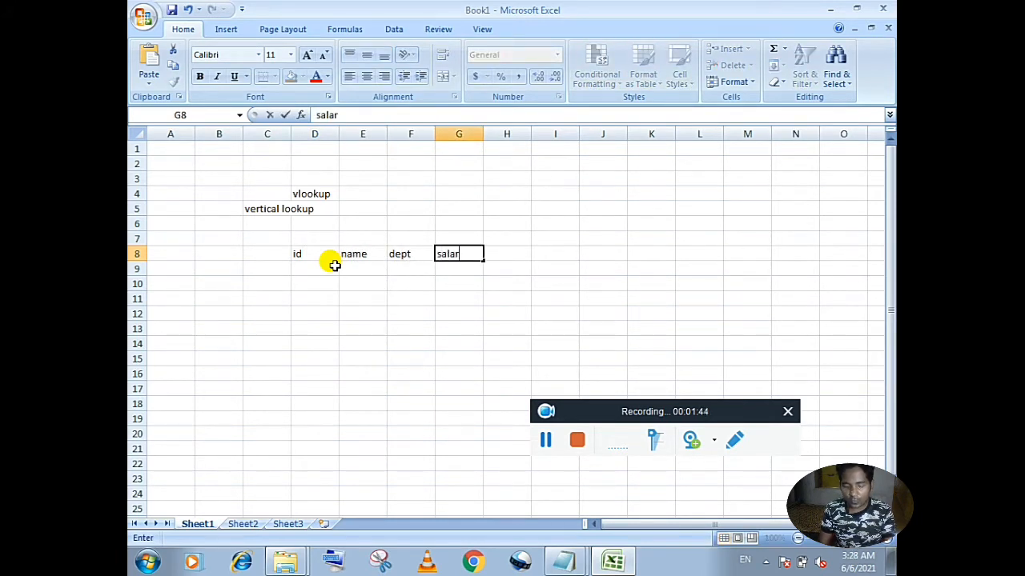
{"action": "type", "text": "y"}
{"action": "key", "text": "Tab"}
Enter 101 in D9 and fill the id column down to D19 as a series ending at 111.
{"action": "key", "text": "Right"}
{"action": "key", "text": "Right"}
{"action": "key", "text": "Down"}
{"action": "key", "text": "Left"}
{"action": "key", "text": "Left"}
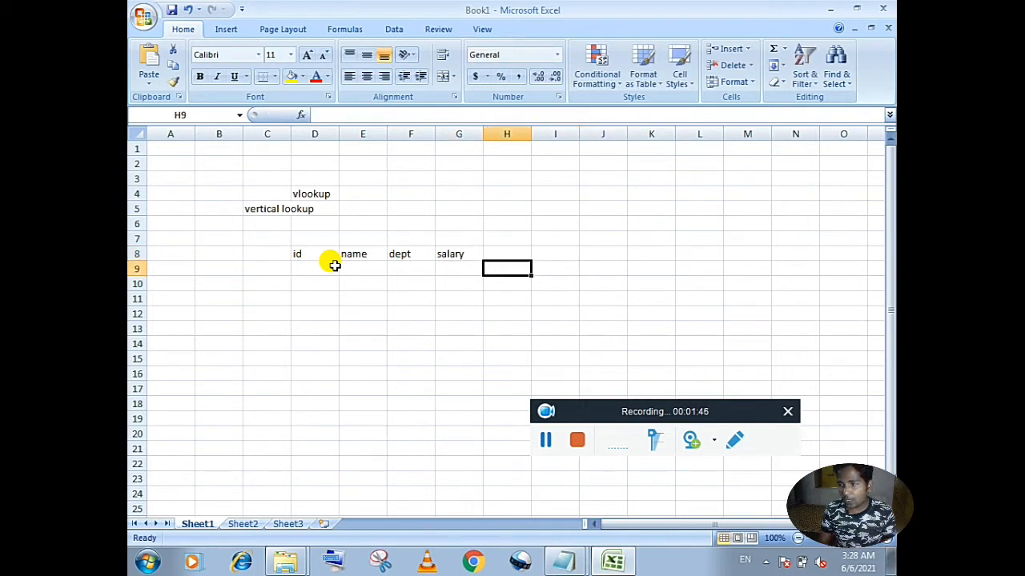
{"action": "key", "text": "Left"}
{"action": "key", "text": "Left"}
{"action": "key", "text": "Left"}
{"action": "key", "text": "Left"}
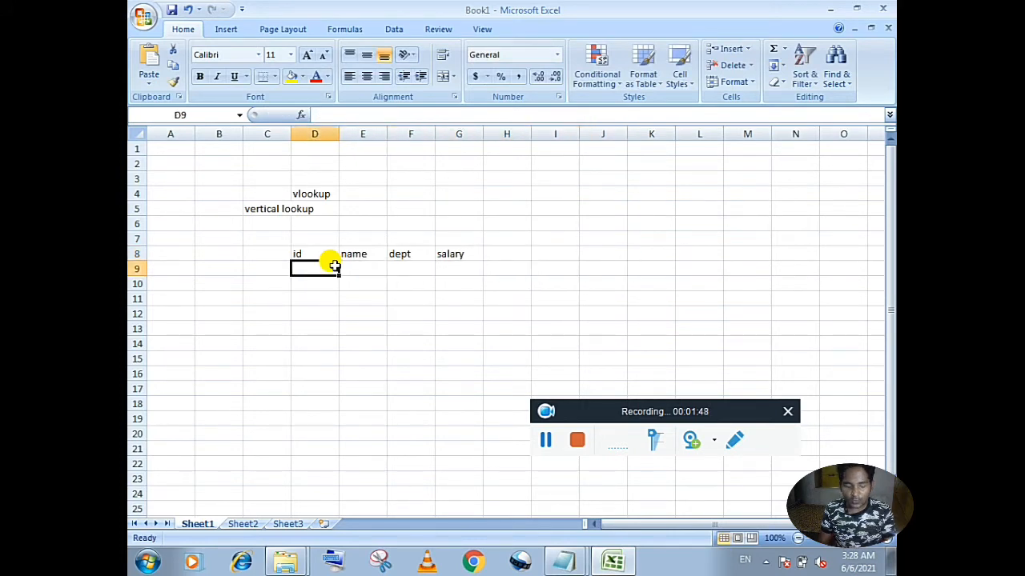
{"action": "type", "text": "101"}
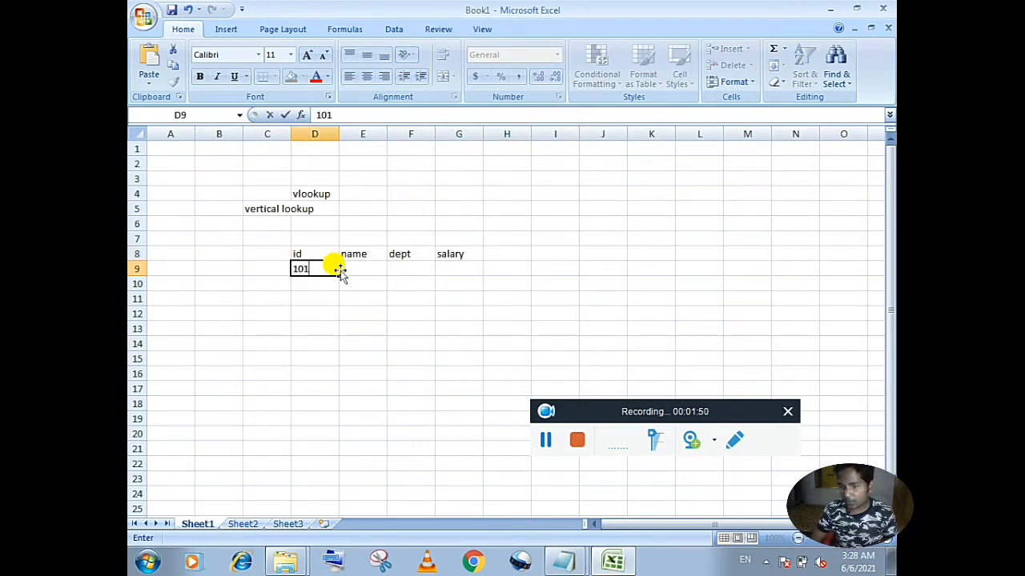
{"action": "left_click_drag", "start_coordinate": [339, 276], "coordinate": [345, 418]}
Enter five employees' first names in the name column, cells E9 to E13, for ids 101 to 105.
{"action": "left_click", "coordinate": [362, 273]}
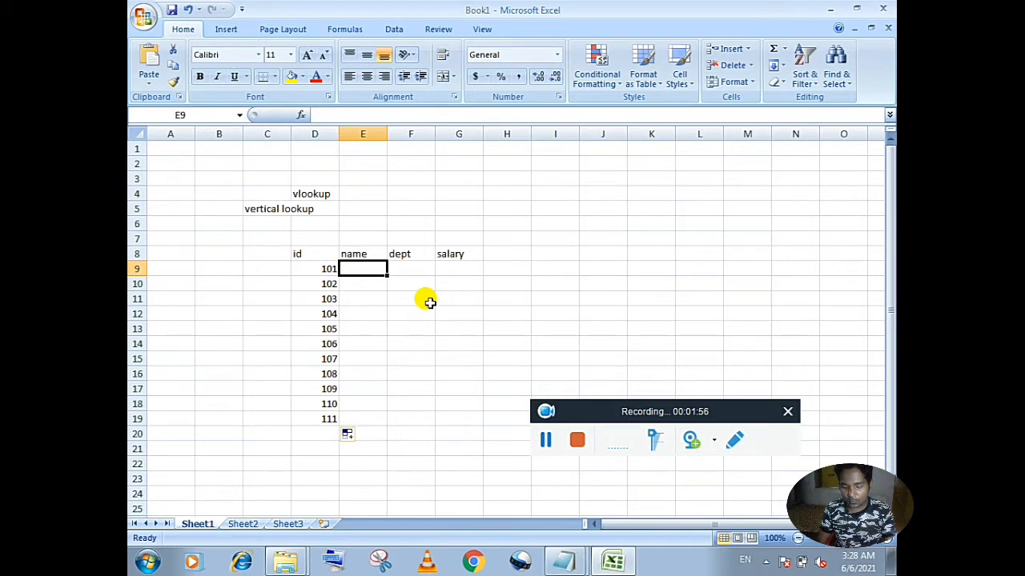
{"action": "type", "text": "amit"}
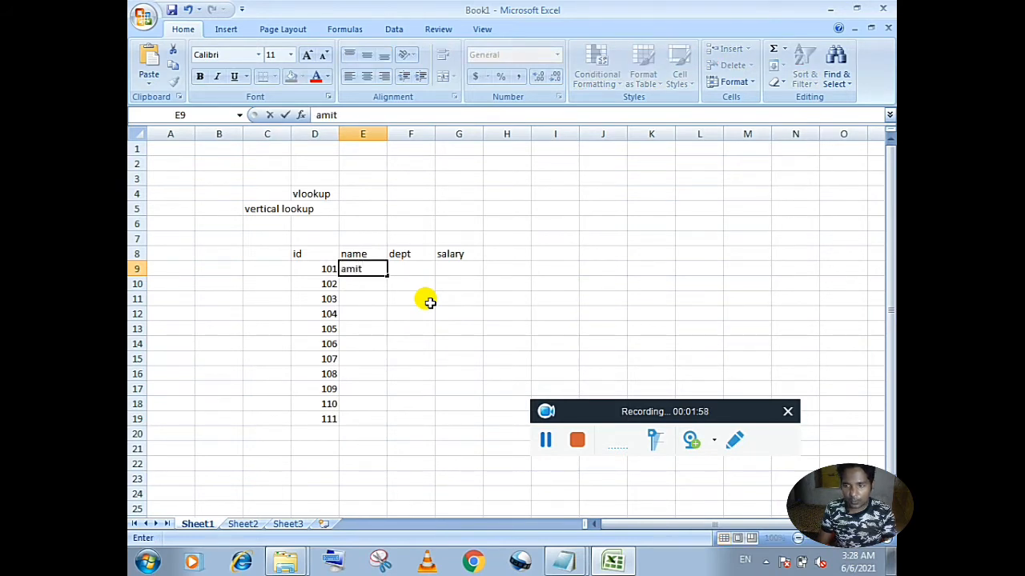
{"action": "key", "text": "Return"}
{"action": "type", "text": "karan"}
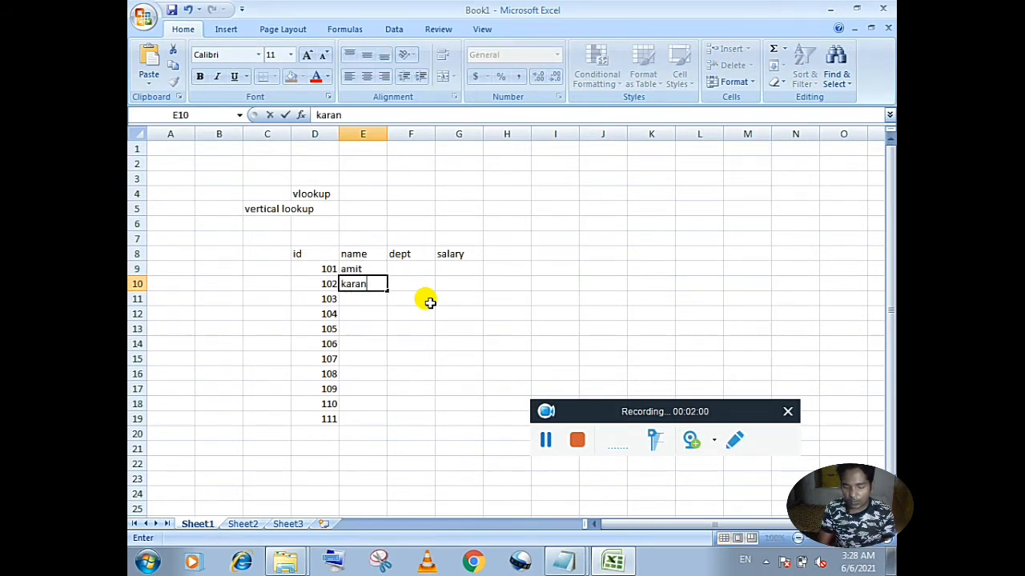
{"action": "key", "text": "Return"}
{"action": "type", "text": "rajesh"}
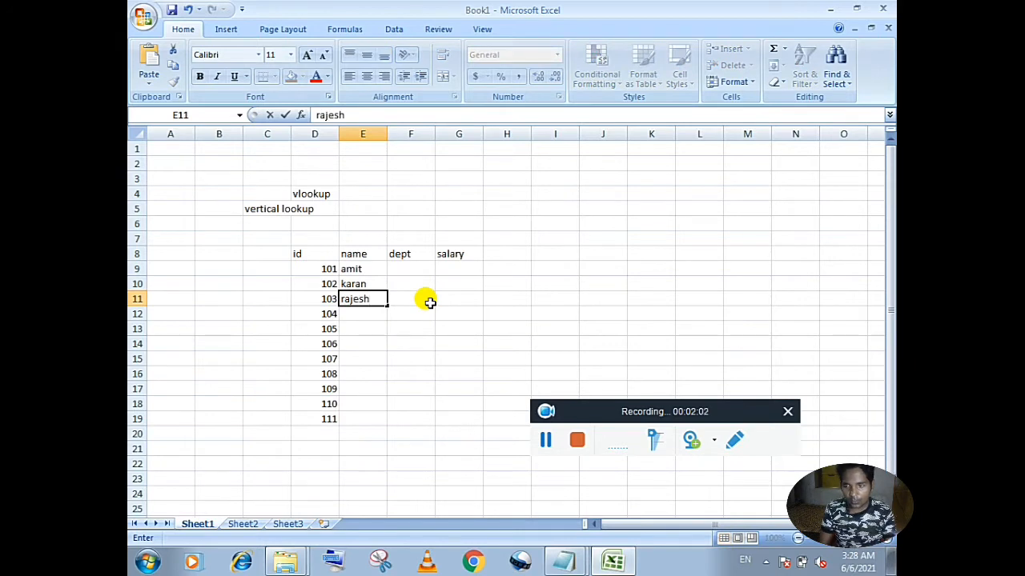
{"action": "key", "text": "Return"}
{"action": "type", "text": "amresh"}
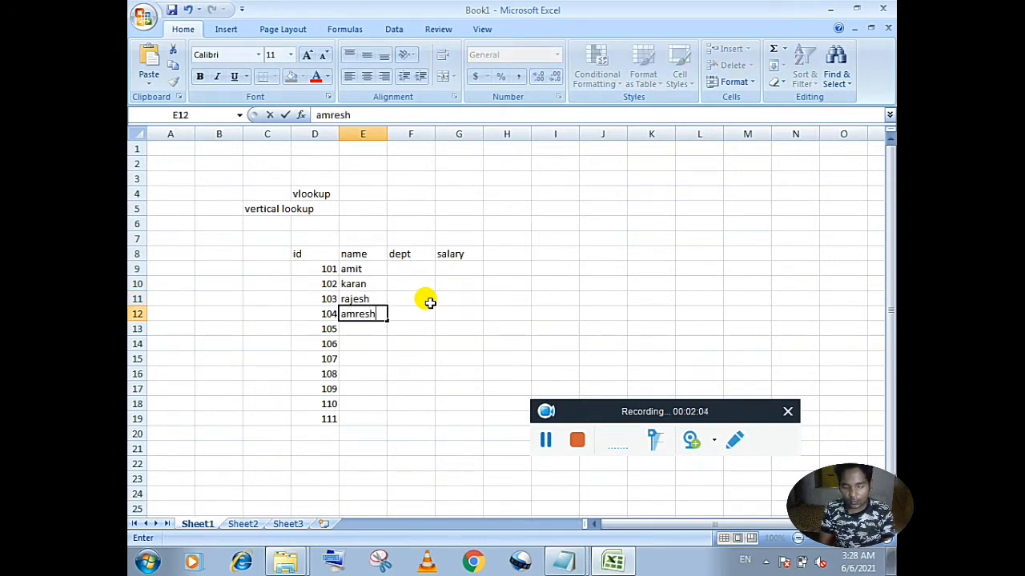
{"action": "key", "text": "Return"}
{"action": "type", "text": "atul"}
{"action": "key", "text": "Return"}
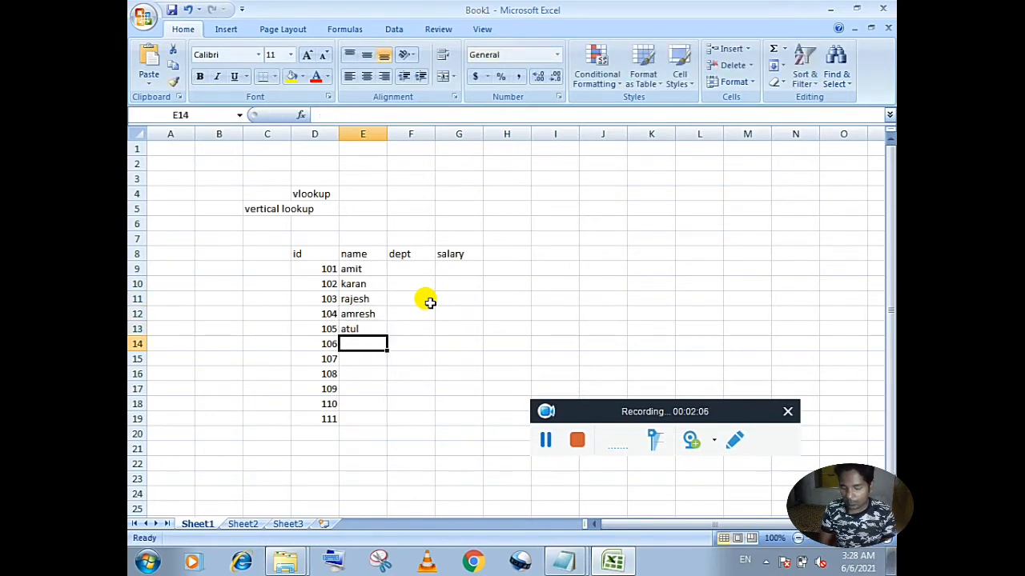
Enter three more employees' first names in cells E14 to E16 for ids 106 to 108.
{"action": "type", "text": "abdul"}
{"action": "key", "text": "Return"}
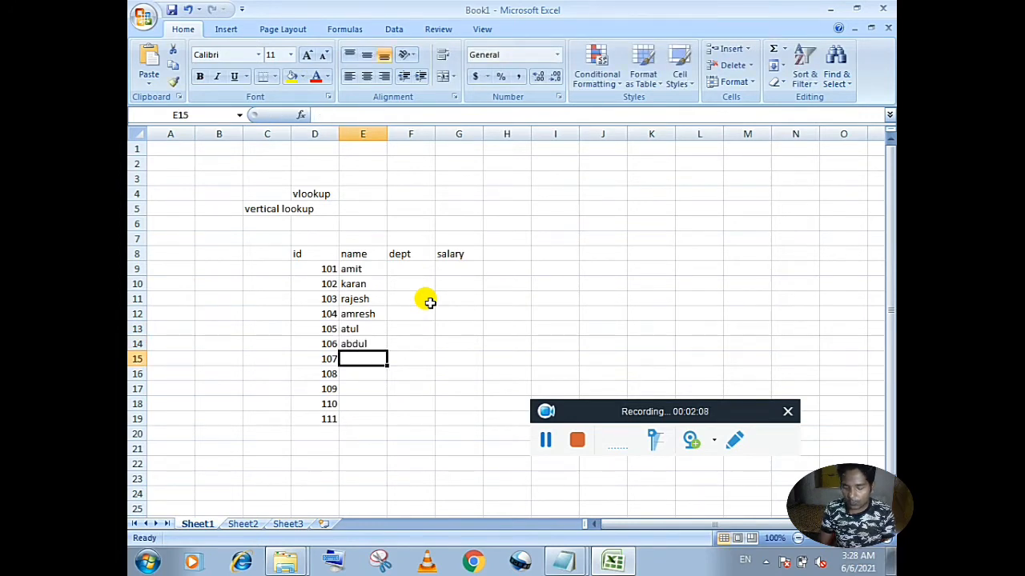
{"action": "type", "text": "anisha"}
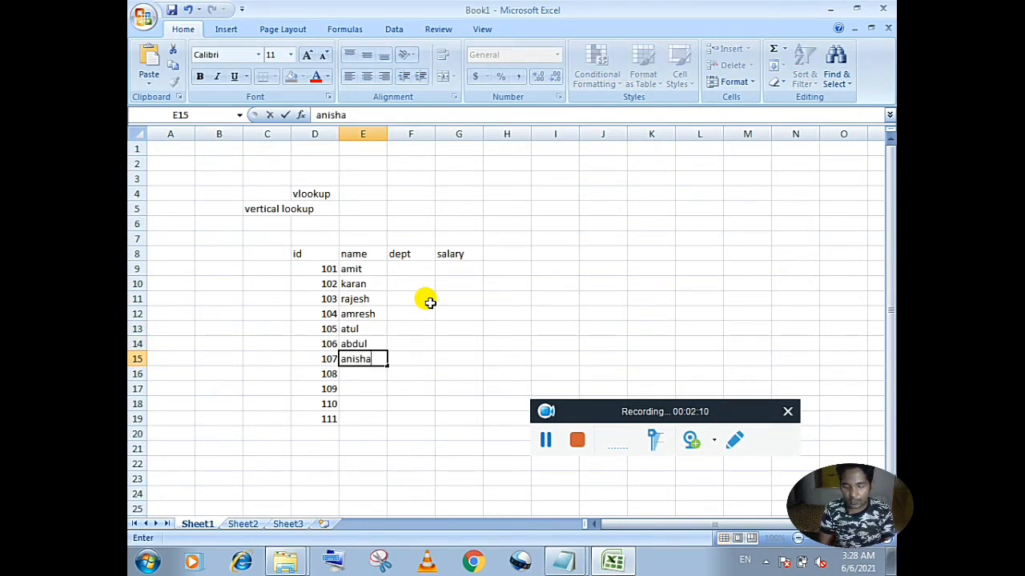
{"action": "key", "text": "Return"}
{"action": "type", "text": "amre"}
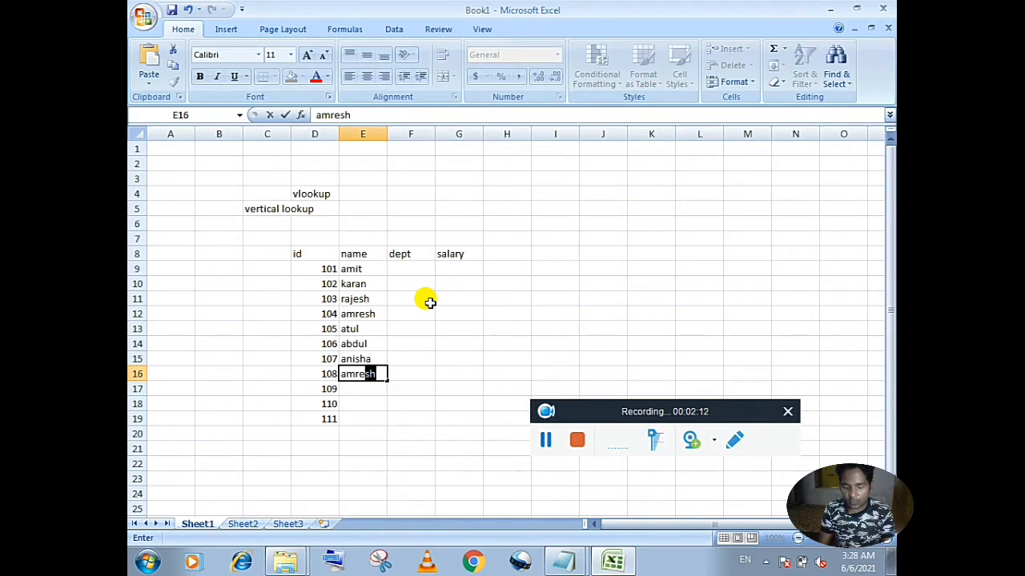
{"action": "type", "text": "isha"}
{"action": "key", "text": "Return"}
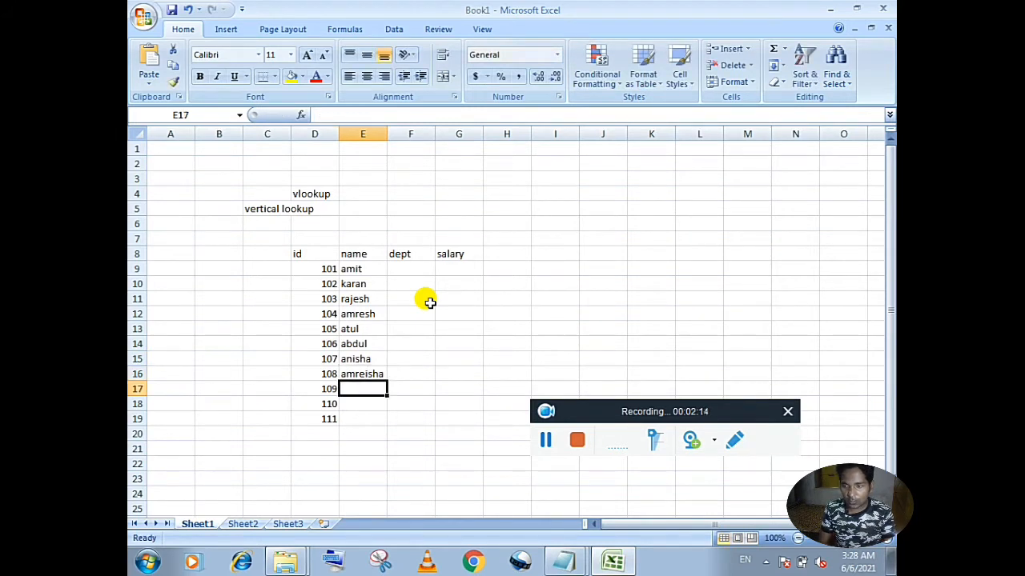
Complete the name column by entering the last three employees' first names in cells E17 to E19.
{"action": "type", "text": "kishabn"}
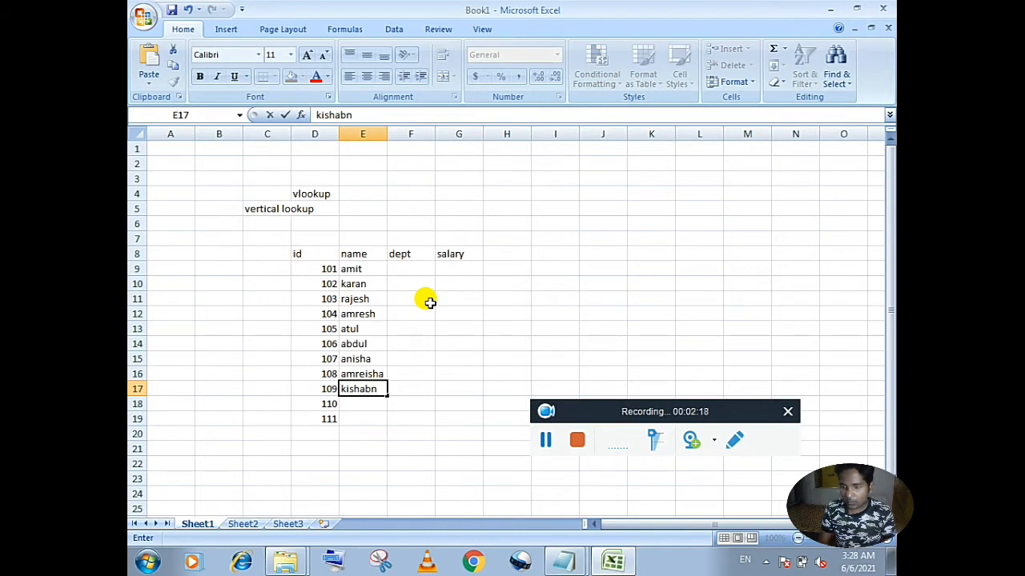
{"action": "key", "text": "BackSpace"}
{"action": "key", "text": "BackSpace"}
{"action": "type", "text": "n"}
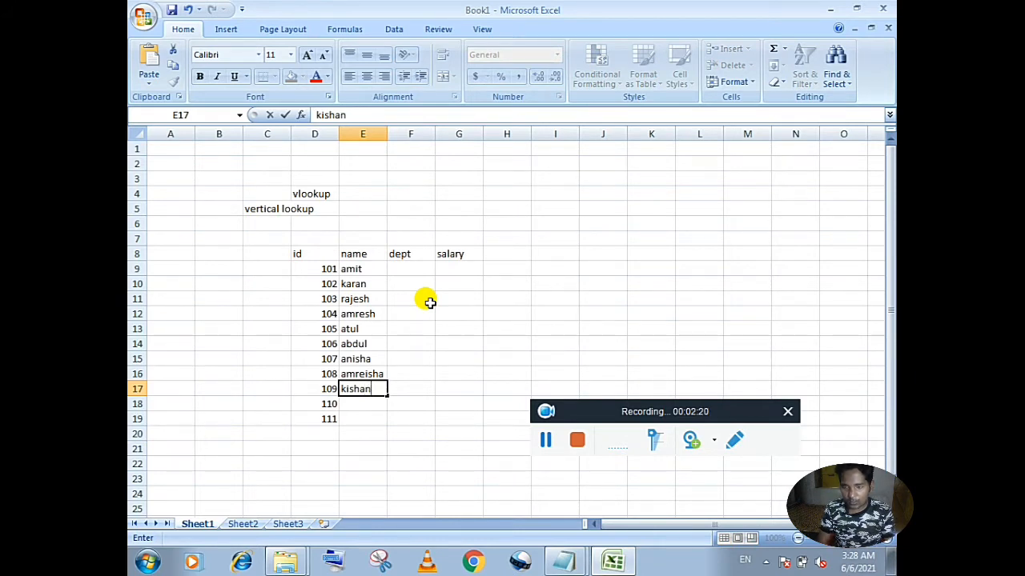
{"action": "key", "text": "Return"}
{"action": "type", "text": "khus"}
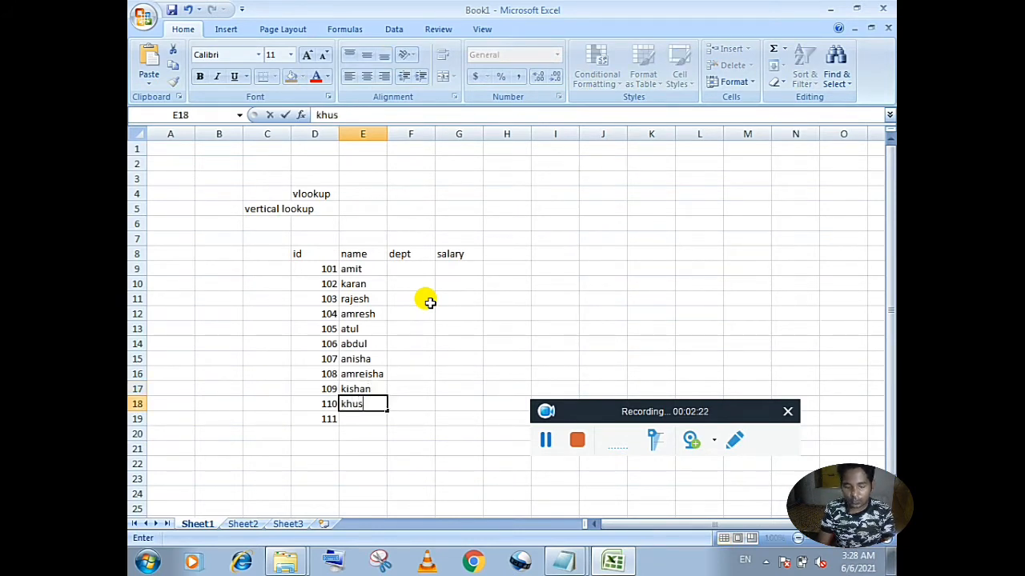
{"action": "type", "text": "hboo"}
{"action": "key", "text": "Return"}
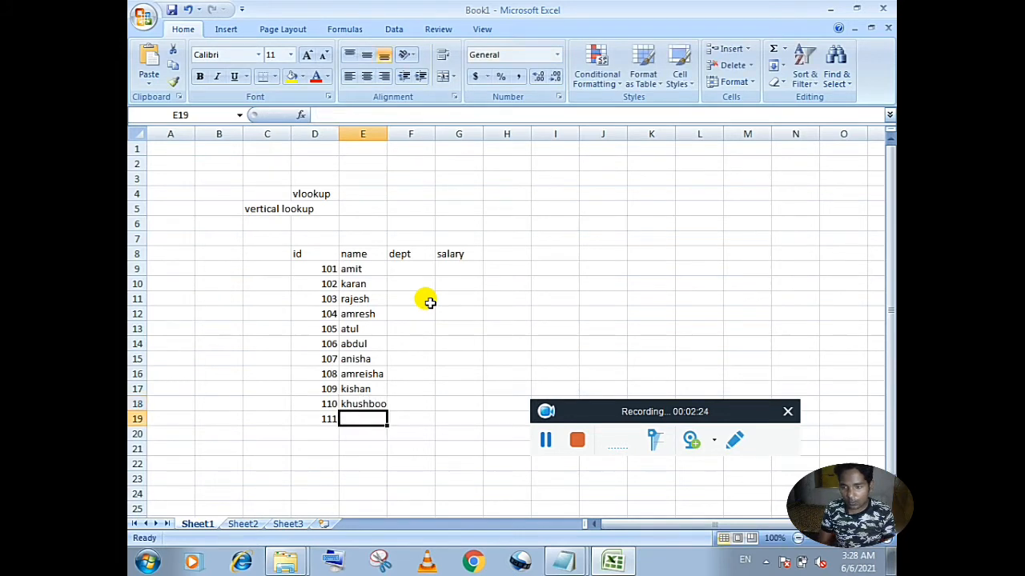
{"action": "type", "text": "raju"}
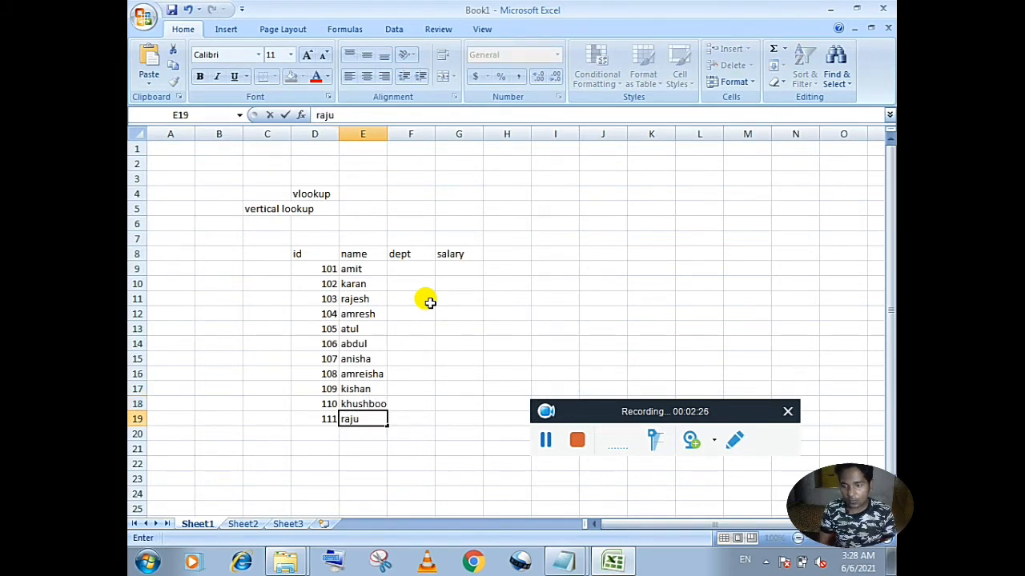
{"action": "key", "text": "Tab"}
Enter the departments it, civil, hr and finance in F9 to F12 and fill the pattern down to F19.
{"action": "key", "text": "Up"}
{"action": "key", "text": "Up"}
{"action": "key", "text": "Up"}
{"action": "key", "text": "Up"}
{"action": "key", "text": "Up"}
{"action": "key", "text": "Up"}
{"action": "key", "text": "Up"}
{"action": "key", "text": "Up"}
{"action": "key", "text": "Up"}
{"action": "key", "text": "Up"}
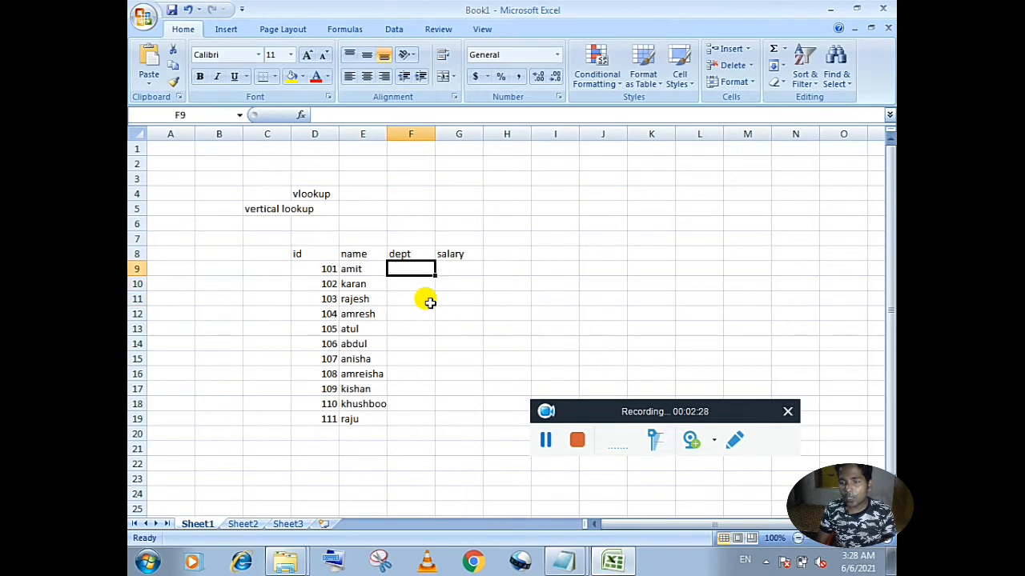
{"action": "type", "text": "it"}
{"action": "key", "text": "Return"}
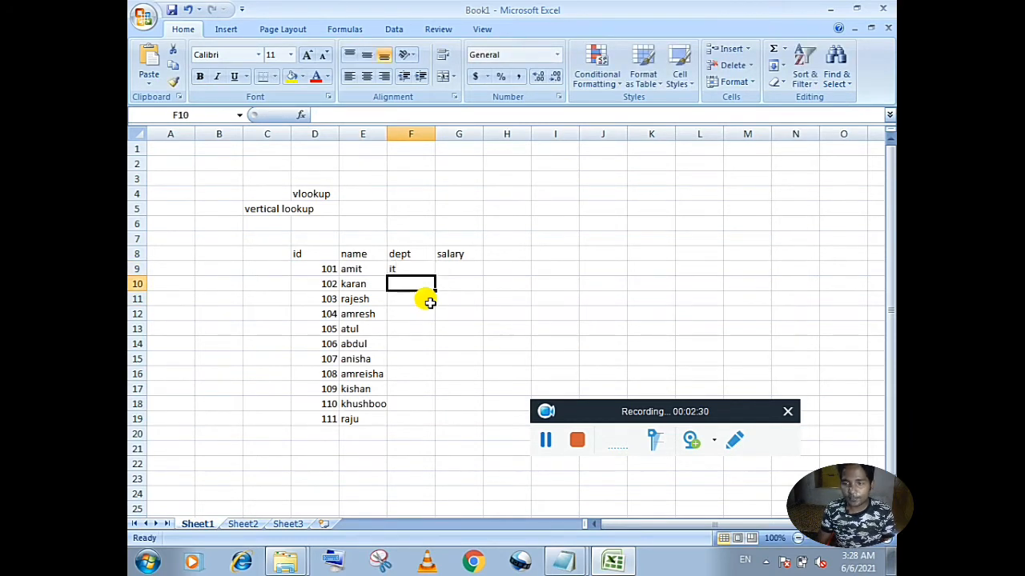
{"action": "type", "text": "civil"}
{"action": "key", "text": "Return"}
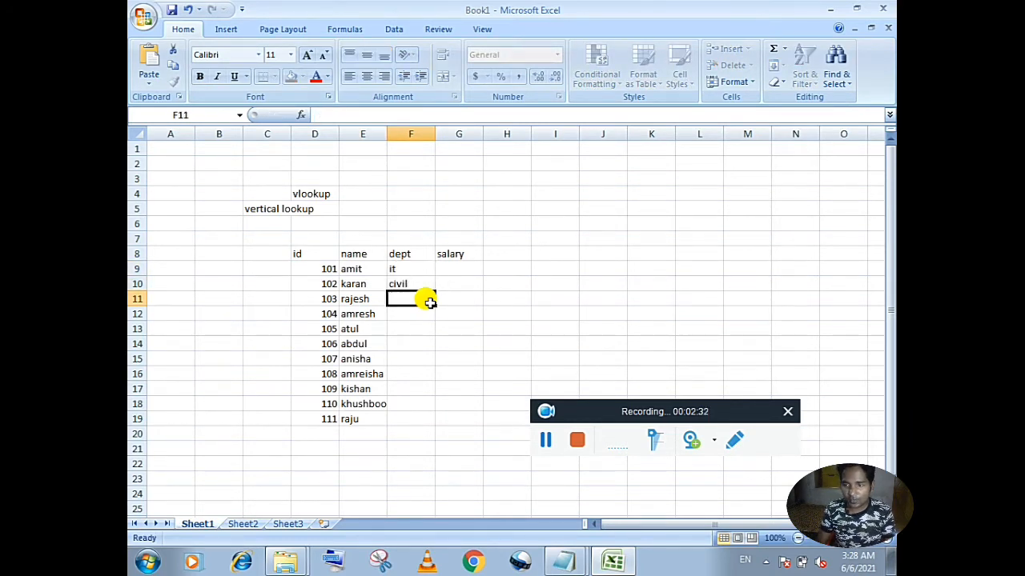
{"action": "type", "text": "hr"}
{"action": "key", "text": "Return"}
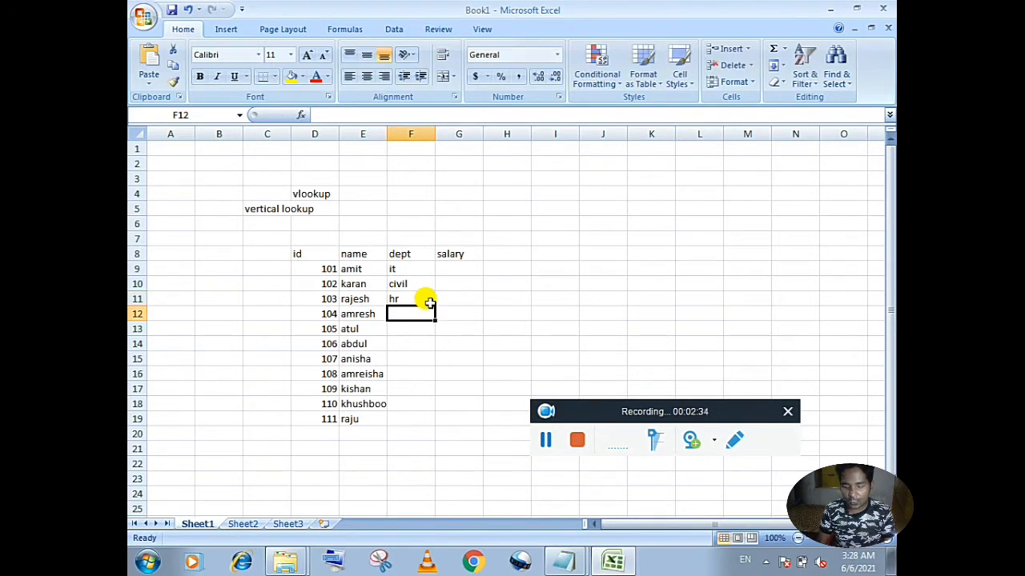
{"action": "type", "text": "finance"}
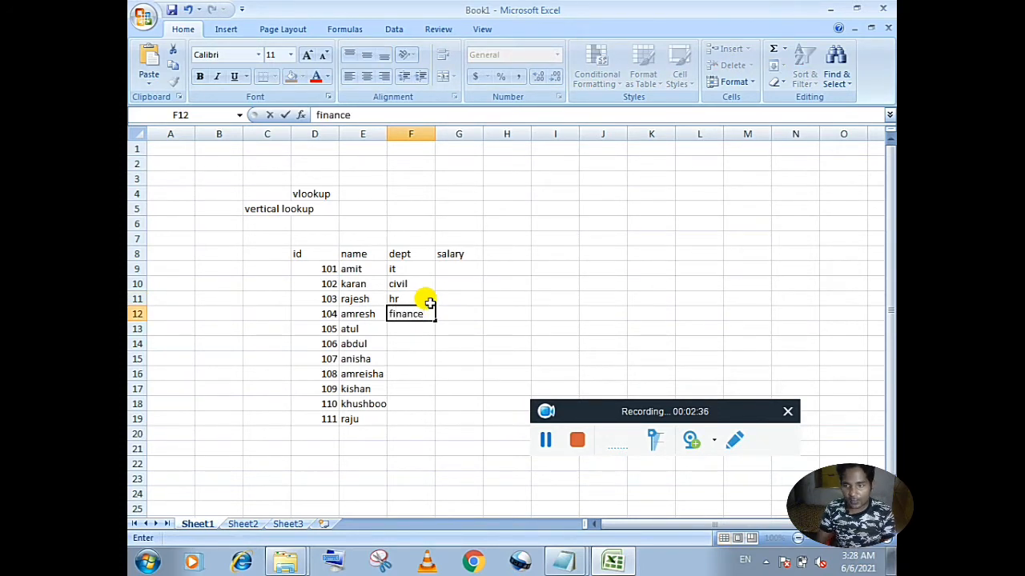
{"action": "left_click_drag", "start_coordinate": [406, 270], "coordinate": [430, 418]}
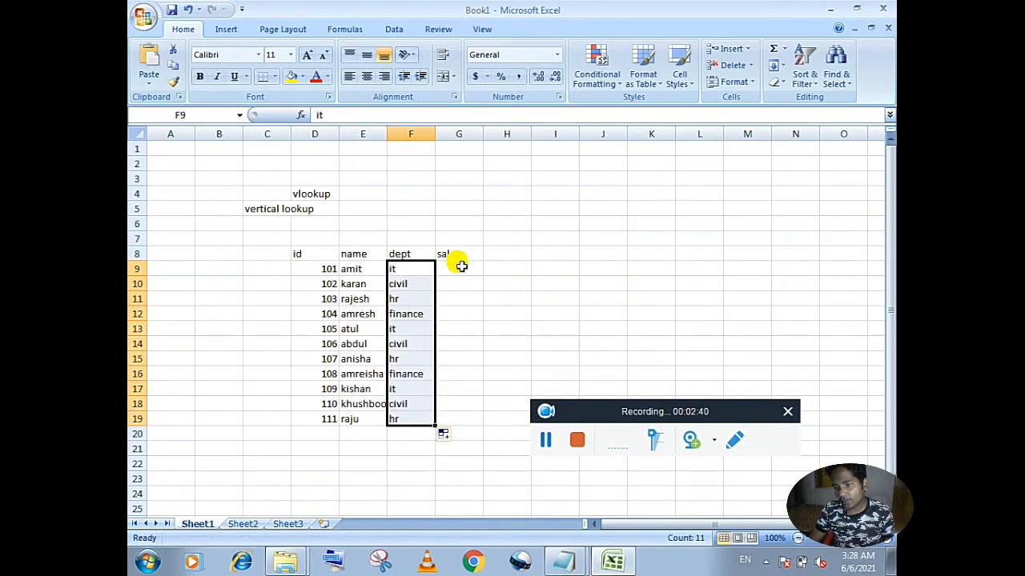
Enter the salaries 35000, 45000 and 25000 in G9 to G11 and repeat them down to G19.
{"action": "left_click", "coordinate": [461, 266]}
{"action": "type", "text": "35000"}
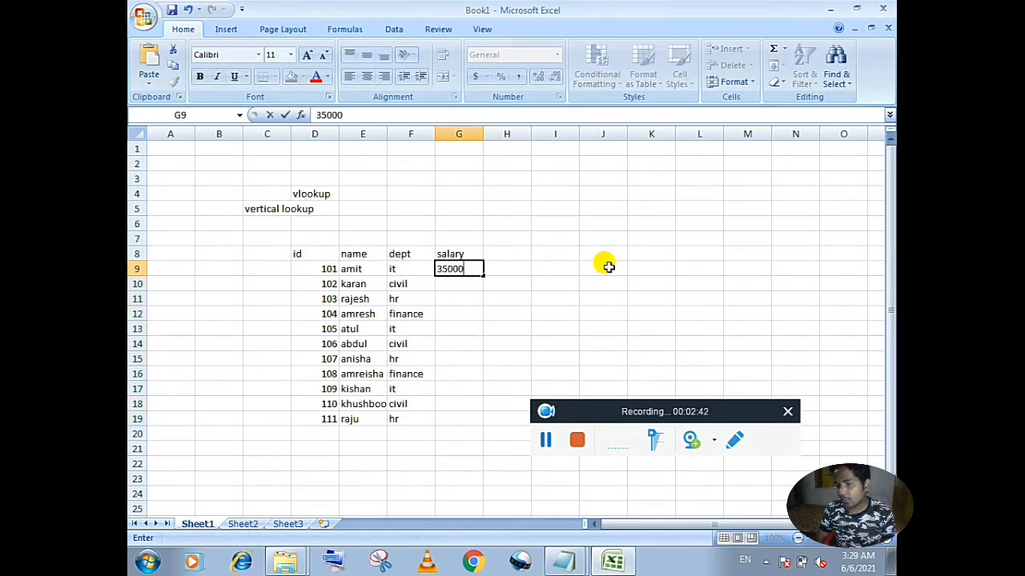
{"action": "key", "text": "Return"}
{"action": "type", "text": "45000"}
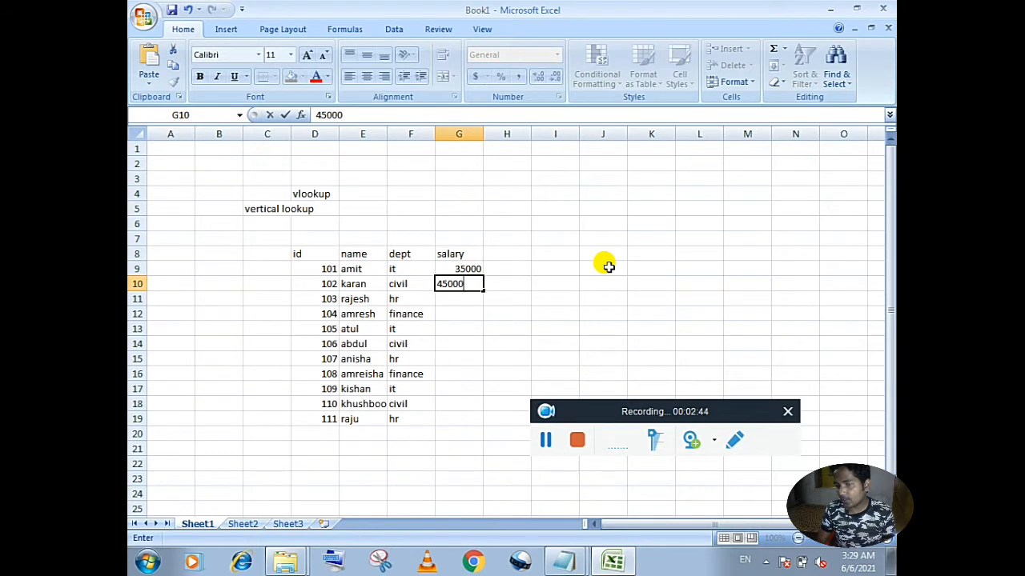
{"action": "key", "text": "Return"}
{"action": "type", "text": "25000"}
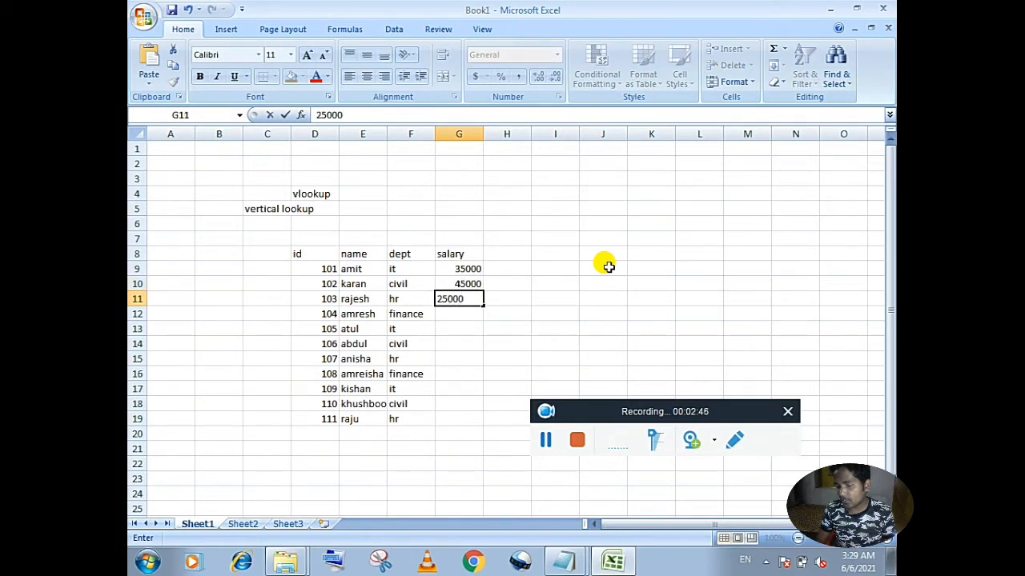
{"action": "key", "text": "Return"}
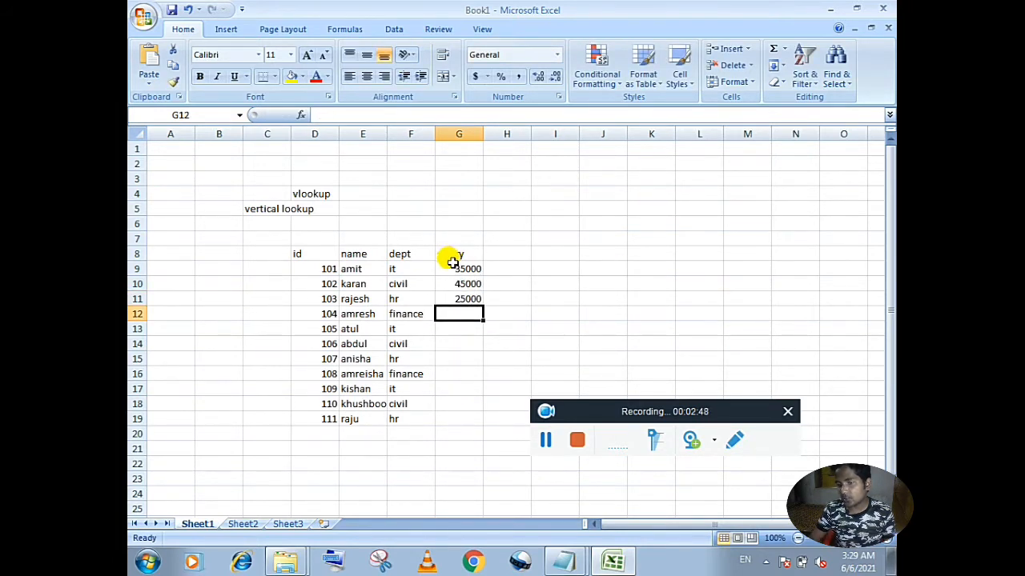
{"action": "left_click_drag", "start_coordinate": [461, 269], "coordinate": [501, 418]}
{"action": "left_click", "coordinate": [513, 285]}
{"action": "left_click_drag", "start_coordinate": [640, 418], "coordinate": [703, 490]}
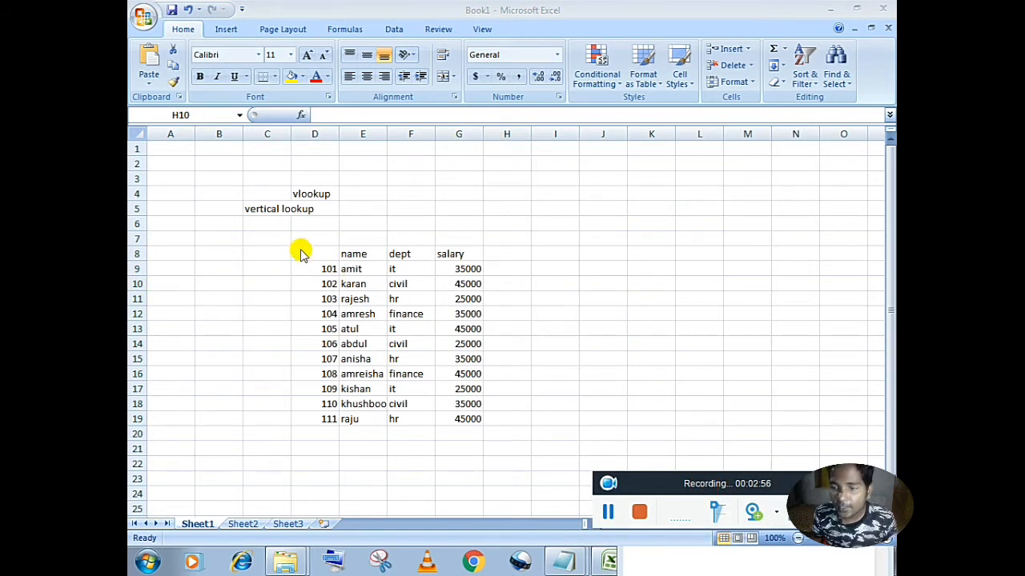
{"action": "left_click", "coordinate": [336, 265]}
{"action": "left_click", "coordinate": [417, 315]}
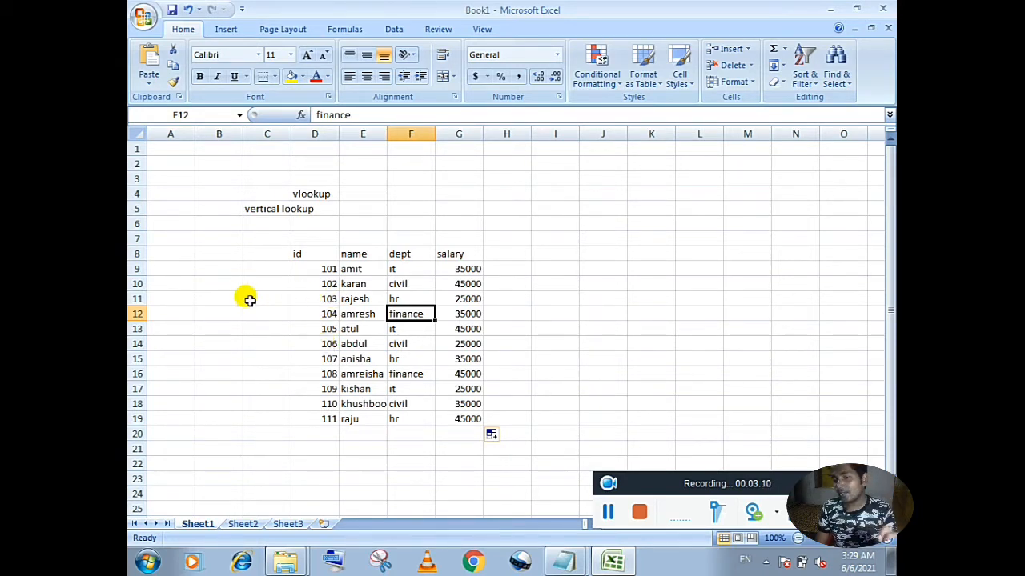
{"action": "left_click_drag", "start_coordinate": [307, 256], "coordinate": [316, 418]}
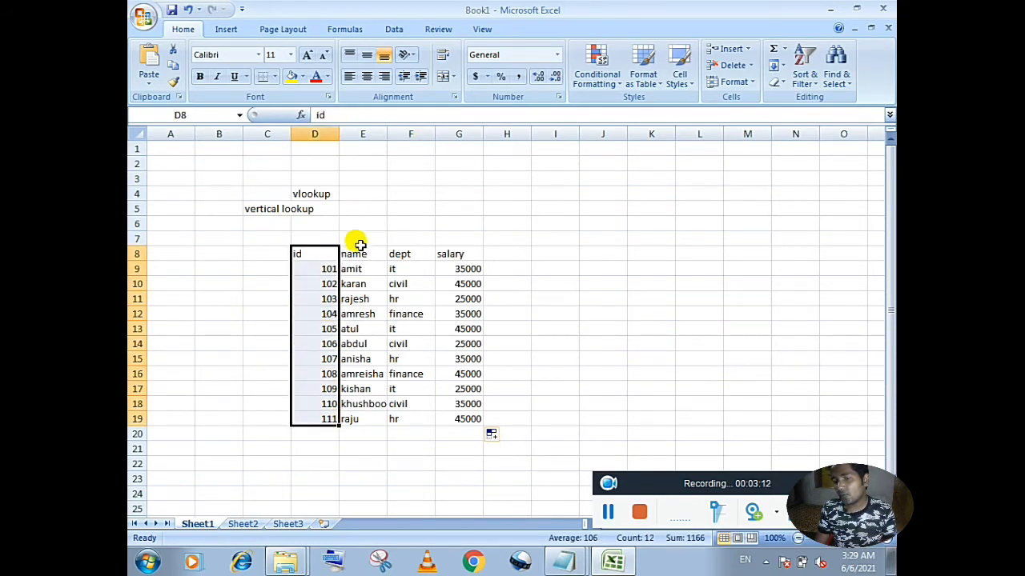
{"action": "left_click_drag", "start_coordinate": [354, 269], "coordinate": [360, 419]}
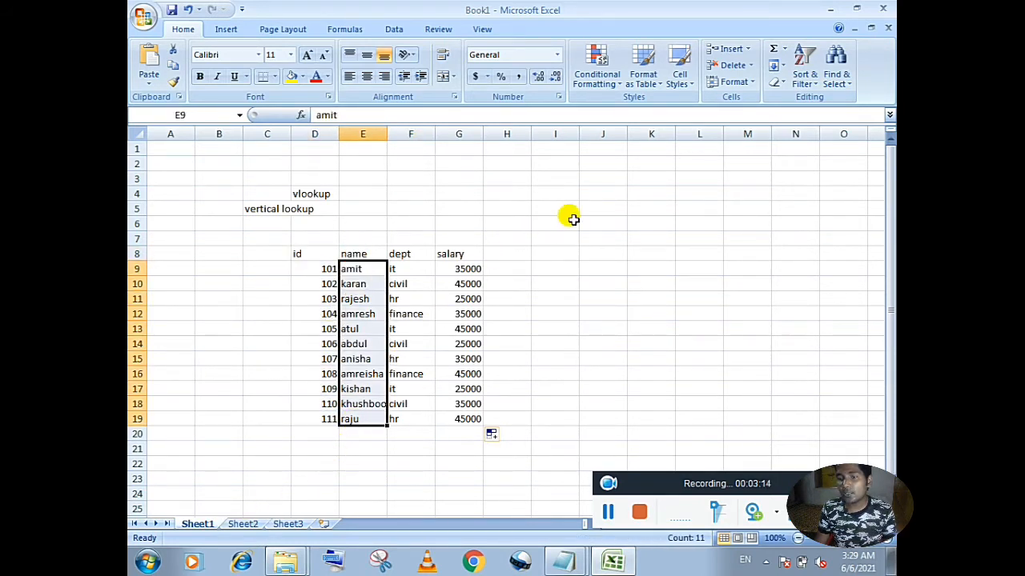
Start the lookup table's header row with id in K8 and name in L8.
{"action": "left_click", "coordinate": [653, 252]}
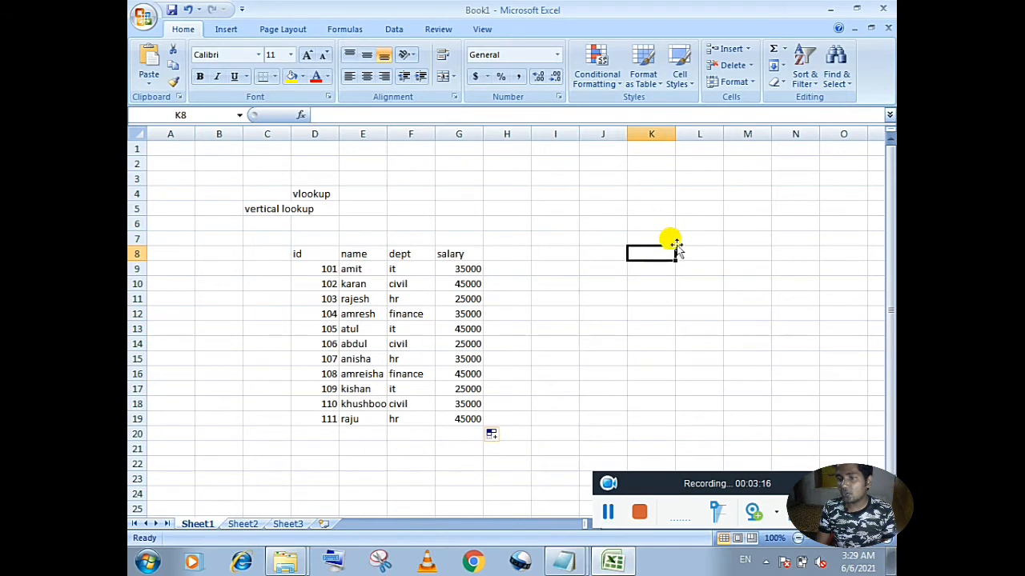
{"action": "type", "text": "id"}
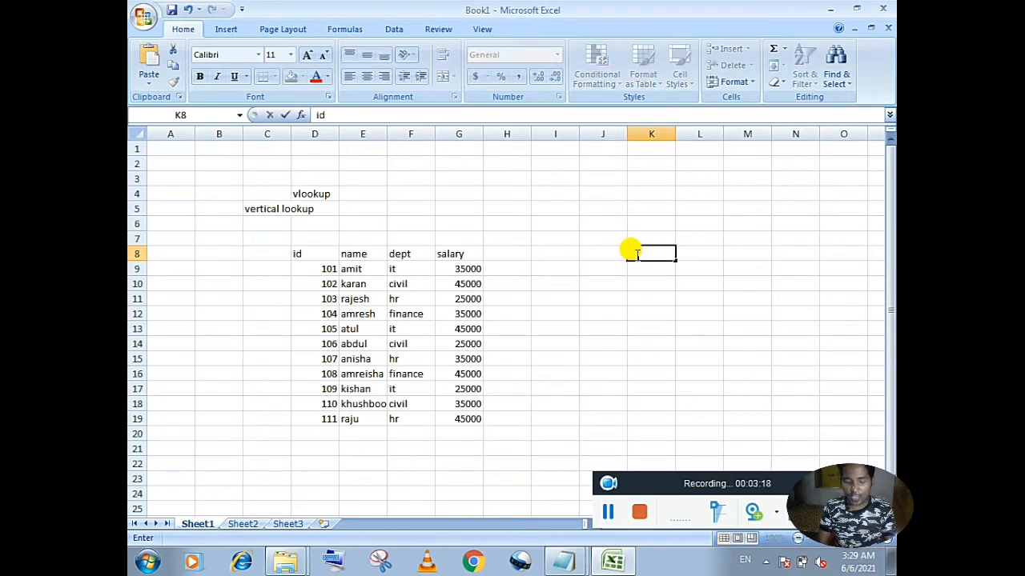
{"action": "key", "text": "Return"}
{"action": "key", "text": "Right"}
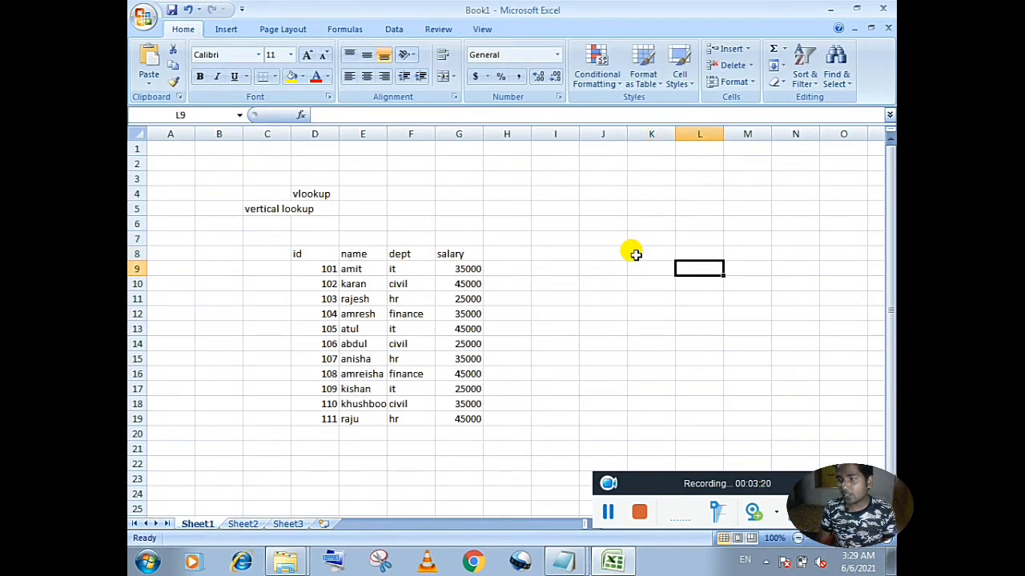
{"action": "key", "text": "Up"}
{"action": "type", "text": "name"}
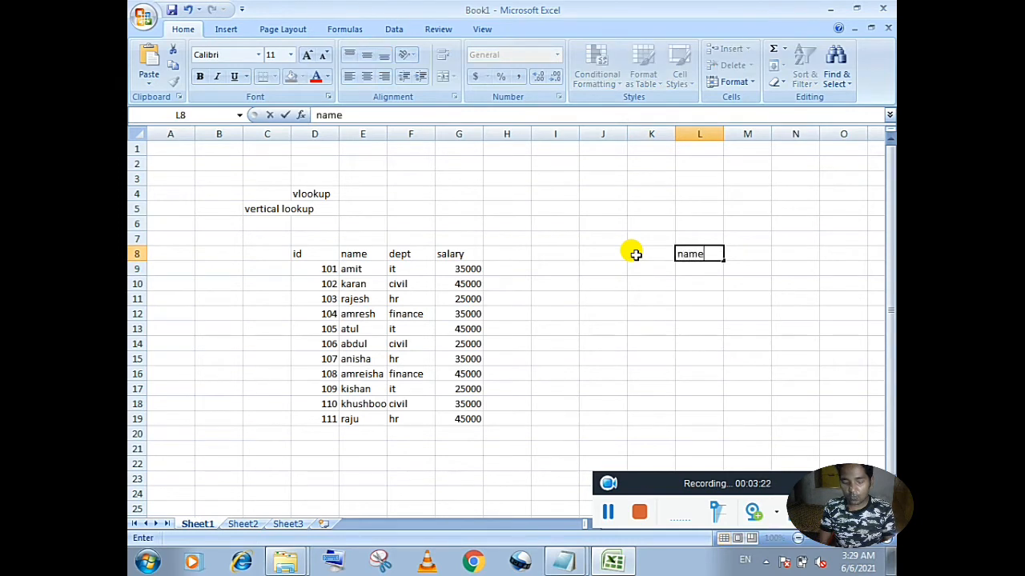
Complete the lookup table's header row with dept in M8 and salary in N8.
{"action": "key", "text": "Tab"}
{"action": "type", "text": "dept"}
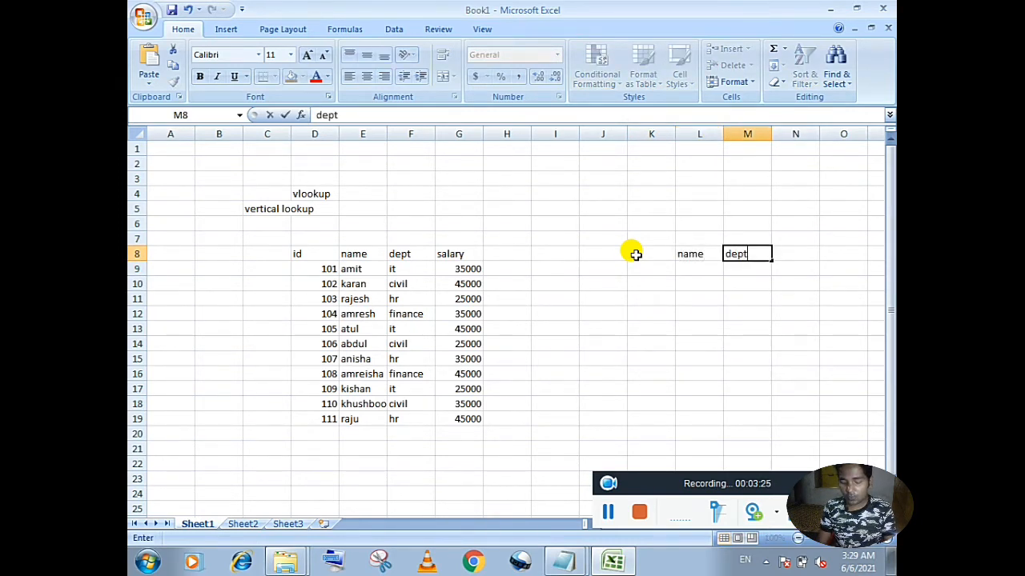
{"action": "key", "text": "Tab"}
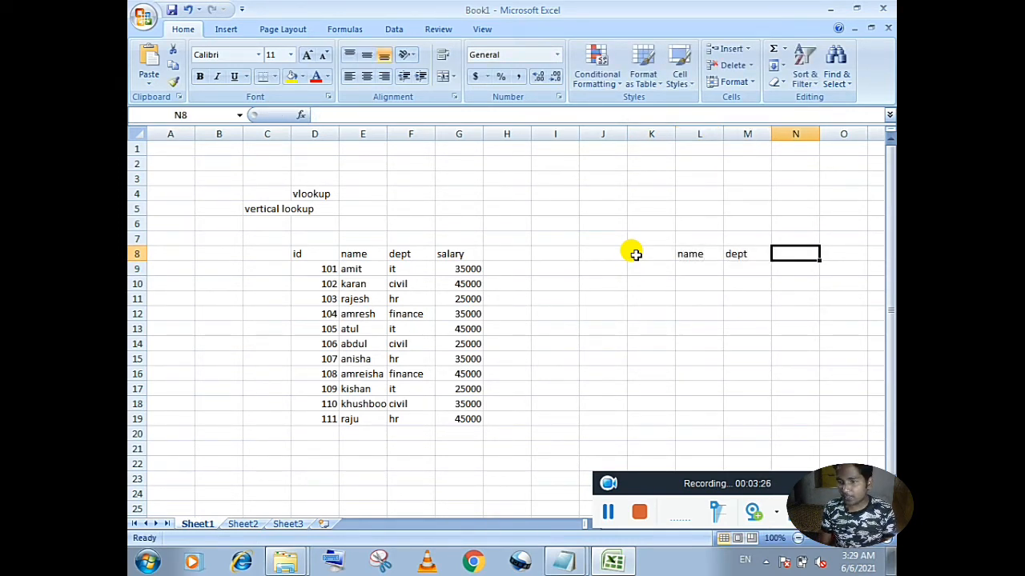
{"action": "type", "text": "sla"}
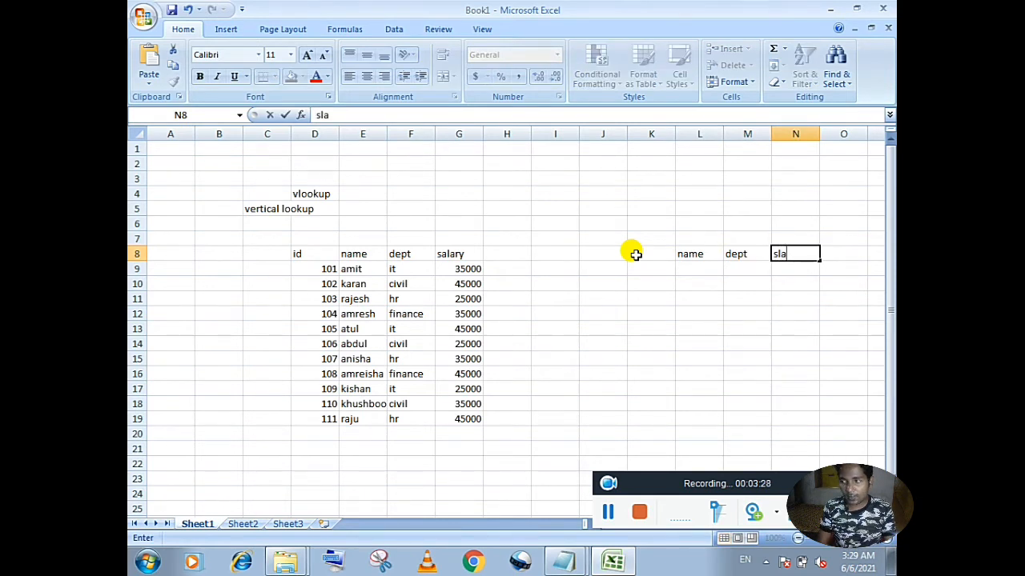
{"action": "key", "text": "BackSpace"}
{"action": "key", "text": "BackSpace"}
{"action": "type", "text": "alary"}
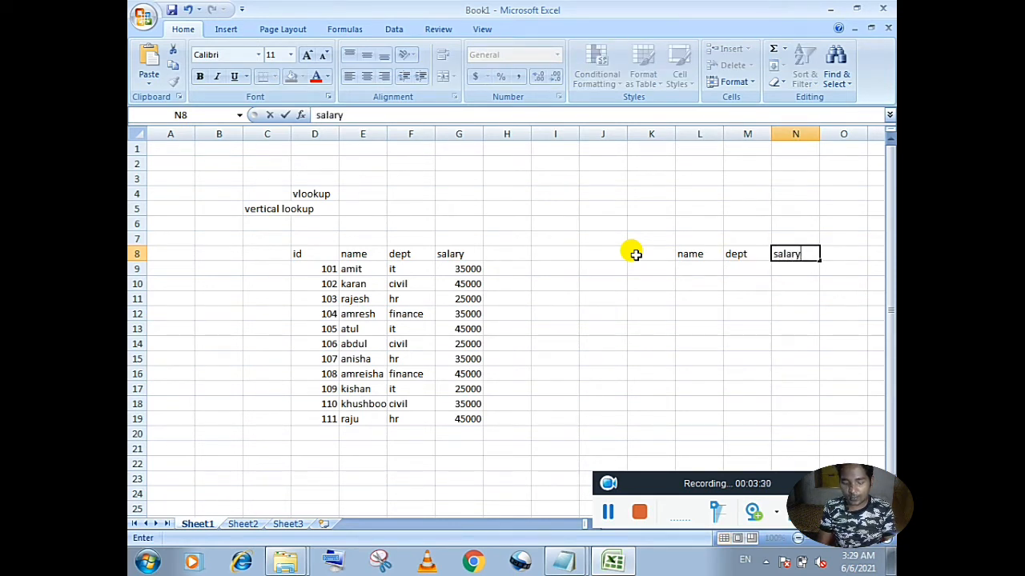
{"action": "key", "text": "Return"}
{"action": "key", "text": "Return"}
{"action": "key", "text": "Left"}
{"action": "key", "text": "Left"}
{"action": "key", "text": "Left"}
{"action": "key", "text": "Left"}
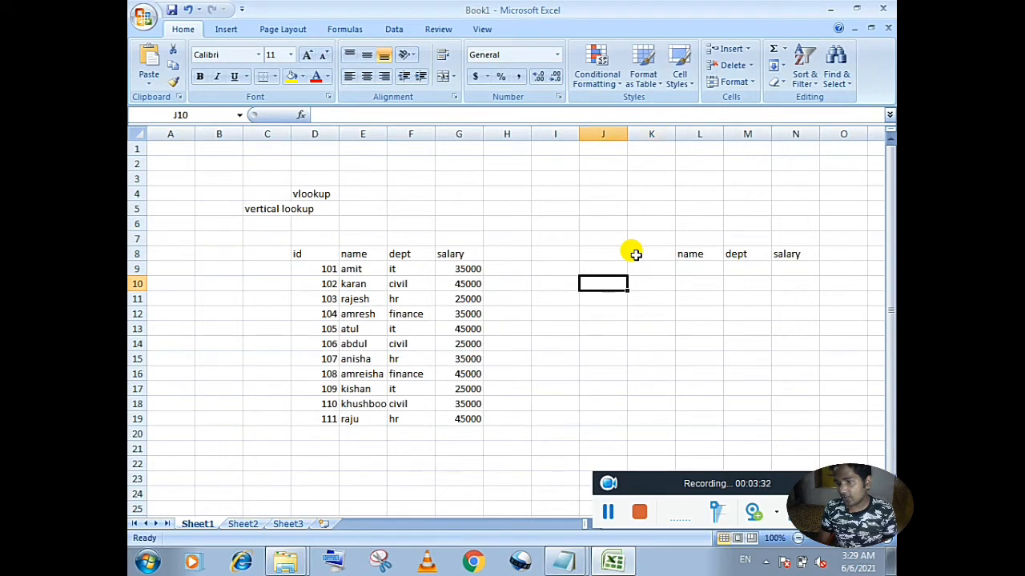
{"action": "key", "text": "Down"}
{"action": "key", "text": "Down"}
{"action": "key", "text": "Down"}
{"action": "key", "text": "Down"}
{"action": "key", "text": "Down"}
{"action": "key", "text": "Up"}
{"action": "key", "text": "Up"}
{"action": "key", "text": "Up"}
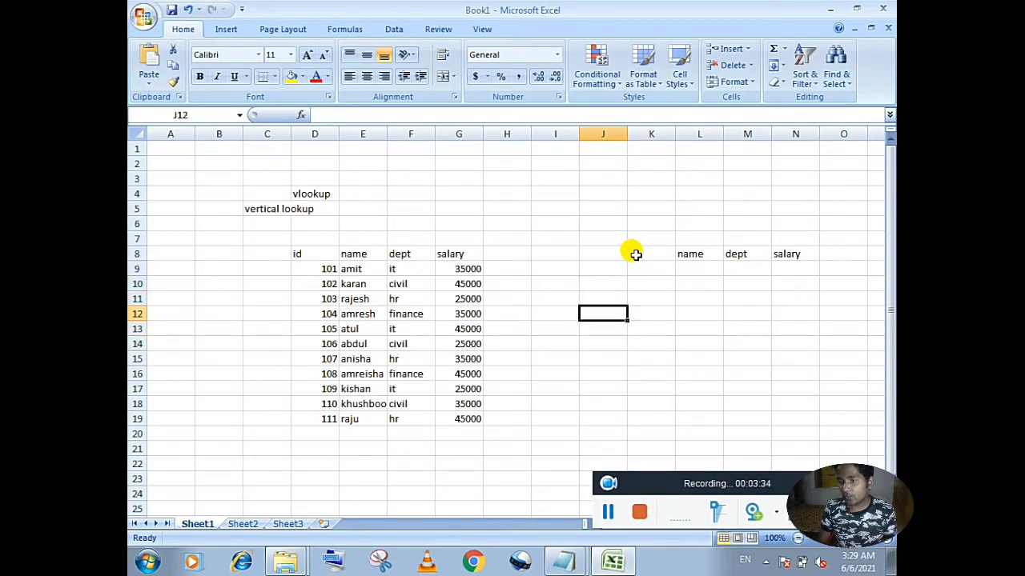
Enter lookup in cell G3 as the first item of a list of VLOOKUP arguments.
{"action": "key", "text": "Up"}
{"action": "key", "text": "Up"}
{"action": "key", "text": "Up"}
{"action": "key", "text": "Up"}
{"action": "key", "text": "Up"}
{"action": "key", "text": "Up"}
{"action": "key", "text": "Up"}
{"action": "key", "text": "Up"}
{"action": "key", "text": "Left"}
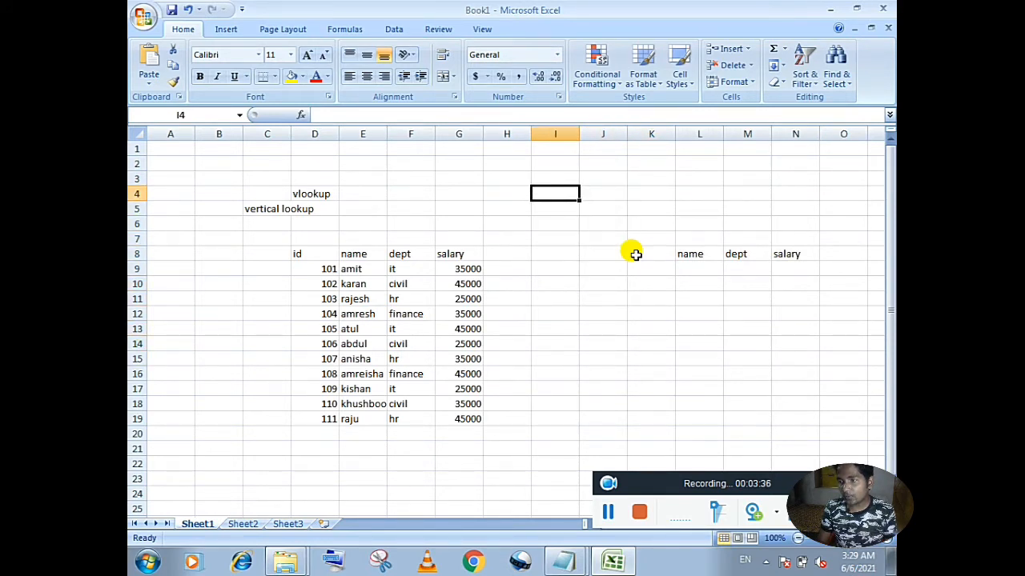
{"action": "key", "text": "Left"}
{"action": "key", "text": "Up"}
{"action": "key", "text": "Left"}
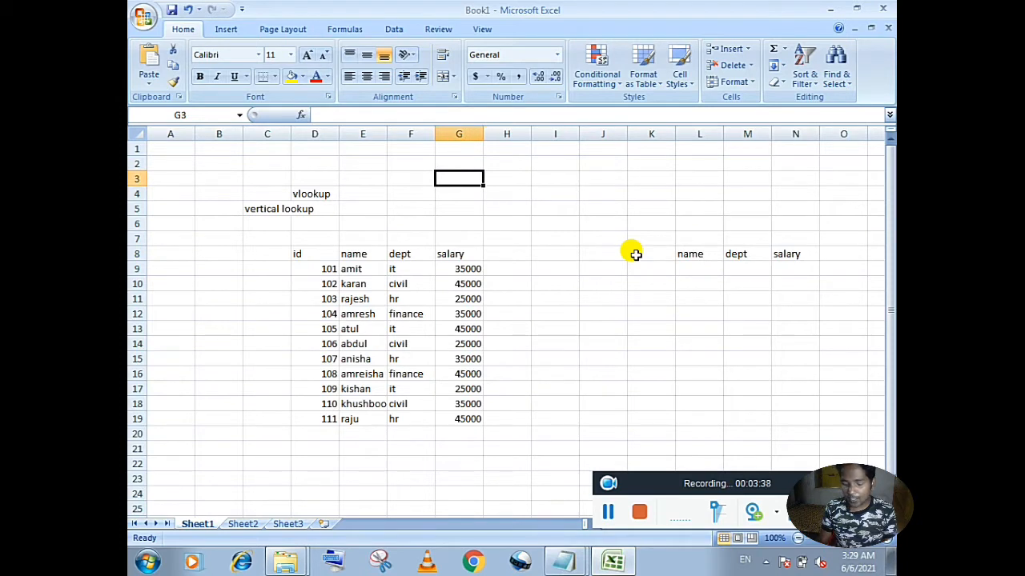
{"action": "type", "text": "loo"}
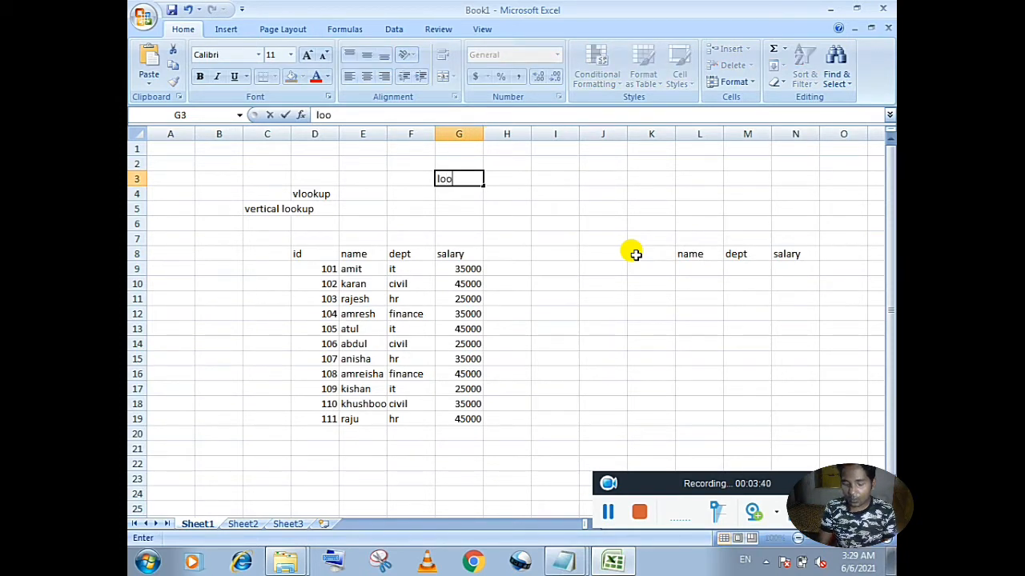
{"action": "type", "text": "kup"}
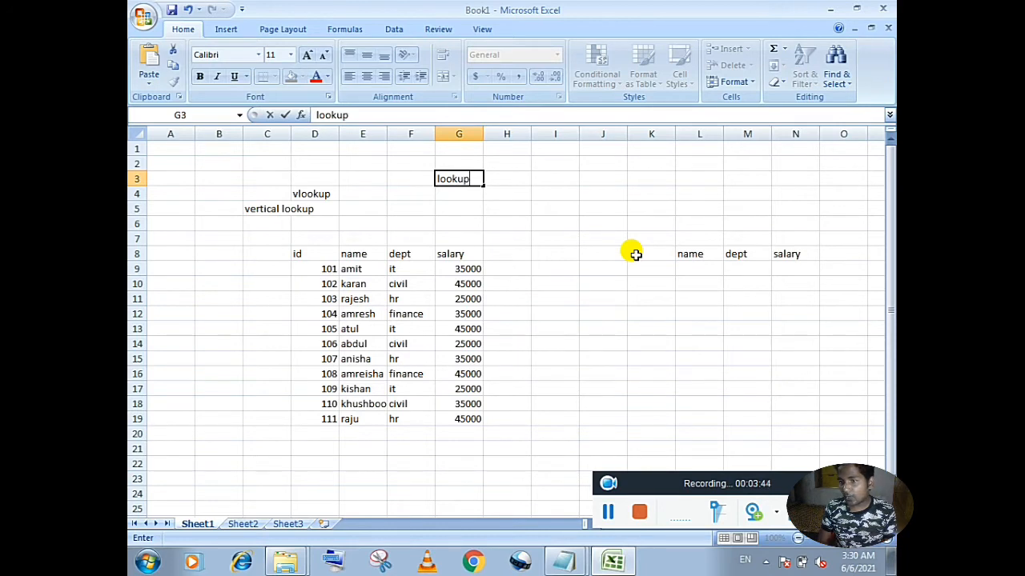
{"action": "key", "text": "Tab"}
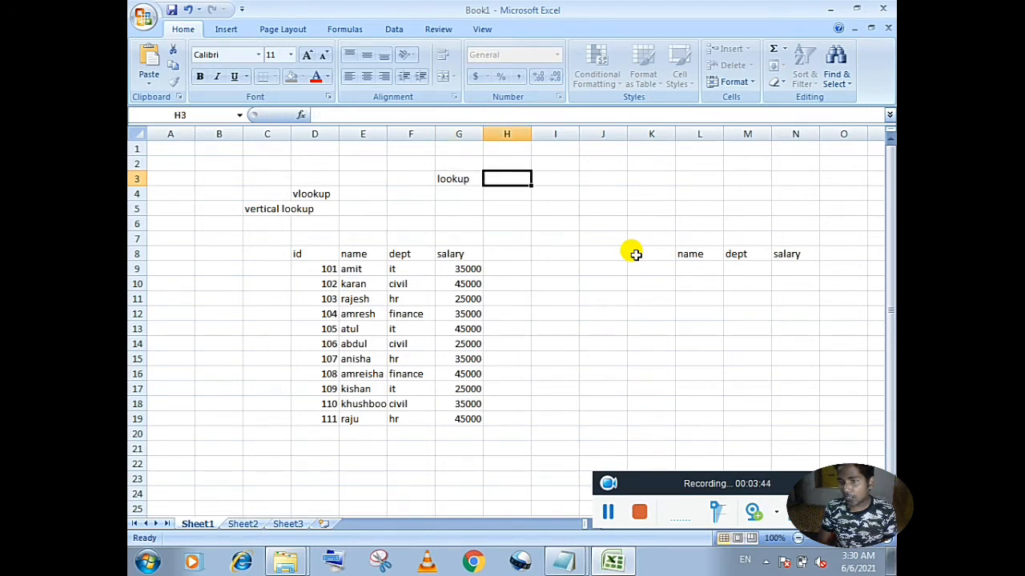
Add the next two VLOOKUP arguments to the list, range in G4 and col in G5.
{"action": "key", "text": "Down"}
{"action": "key", "text": "Left"}
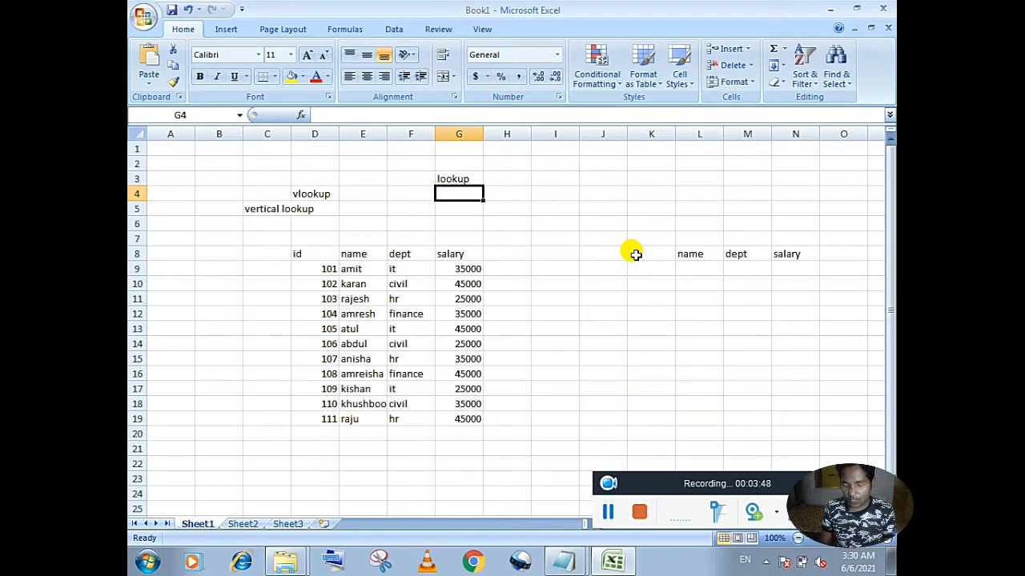
{"action": "type", "text": "ra"}
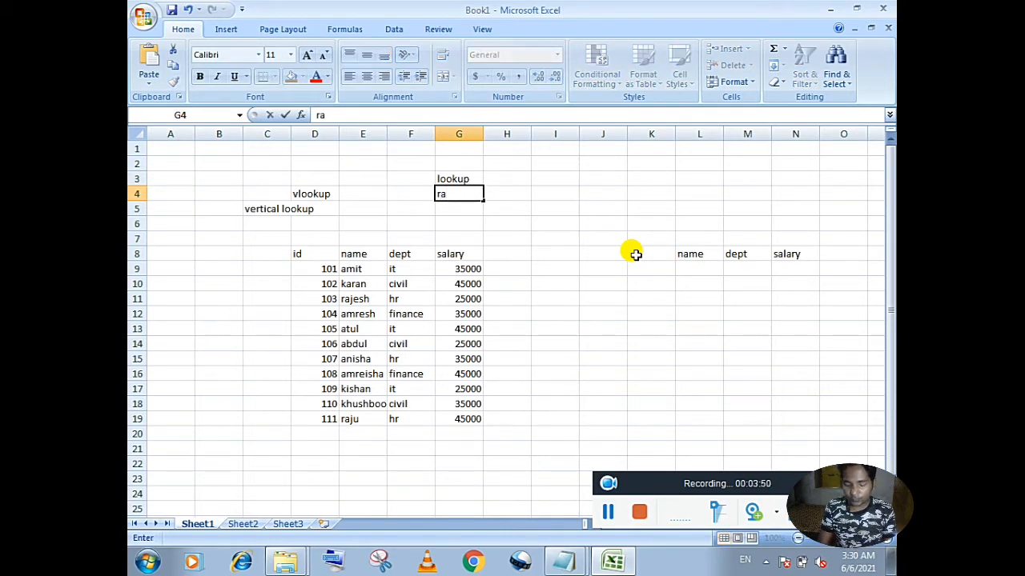
{"action": "type", "text": "nge"}
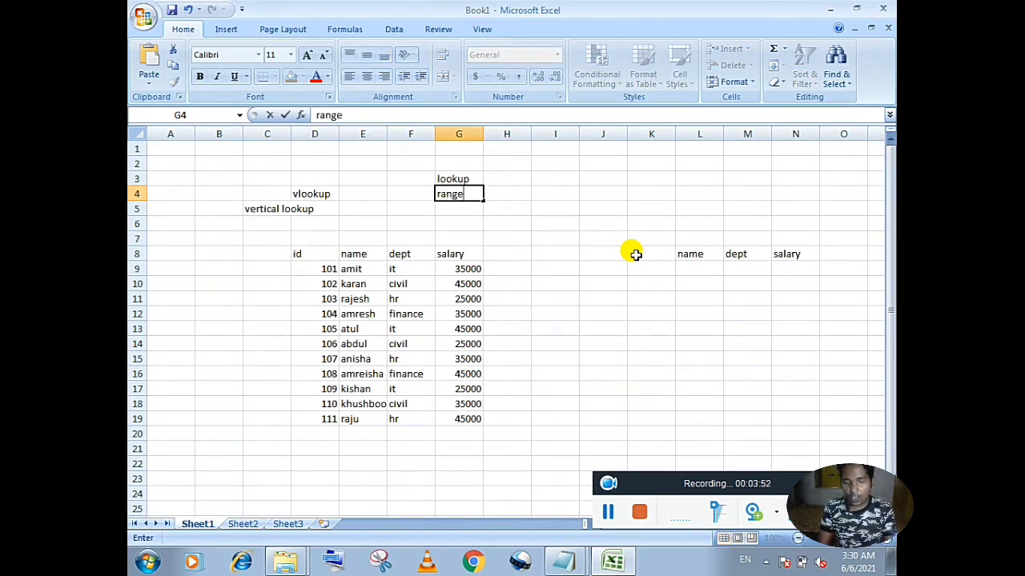
{"action": "key", "text": "Return"}
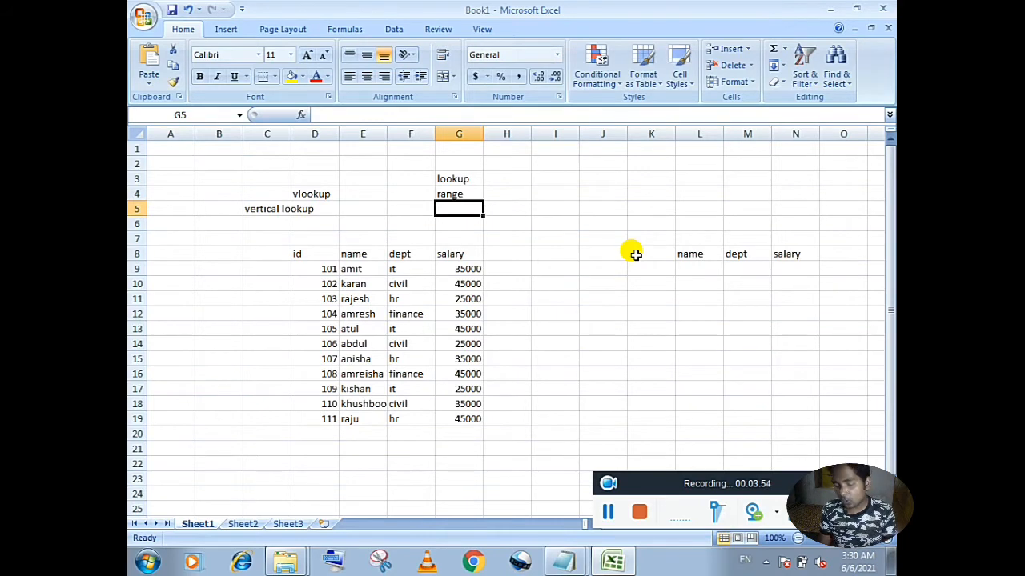
{"action": "type", "text": "col"}
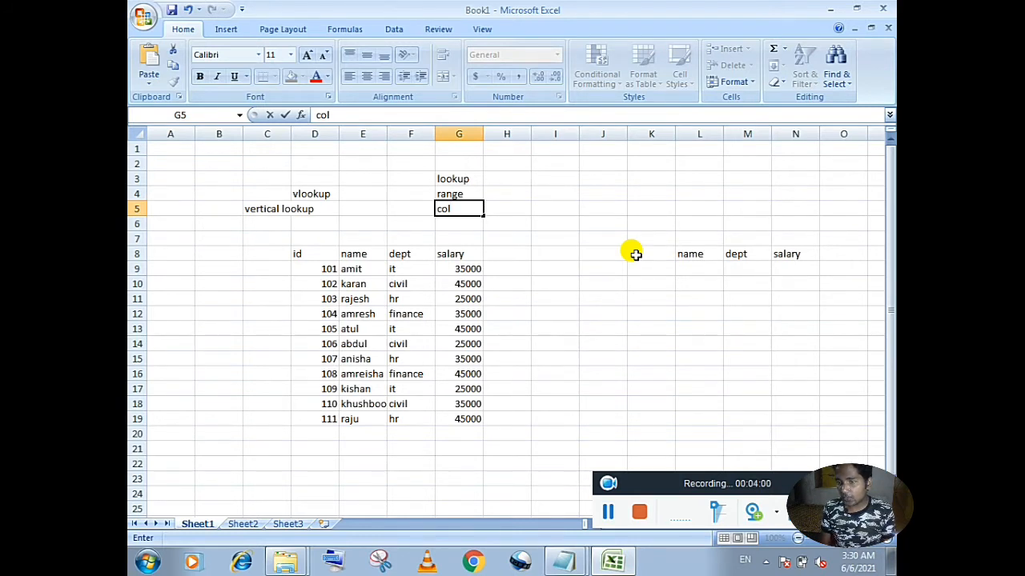
{"action": "key", "text": "Return"}
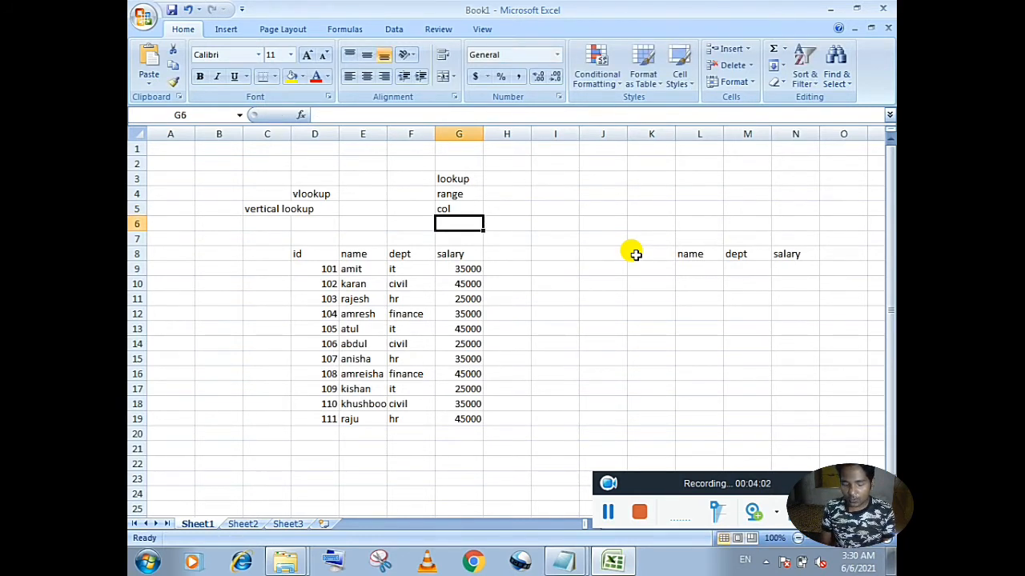
{"action": "type", "text": "order"}
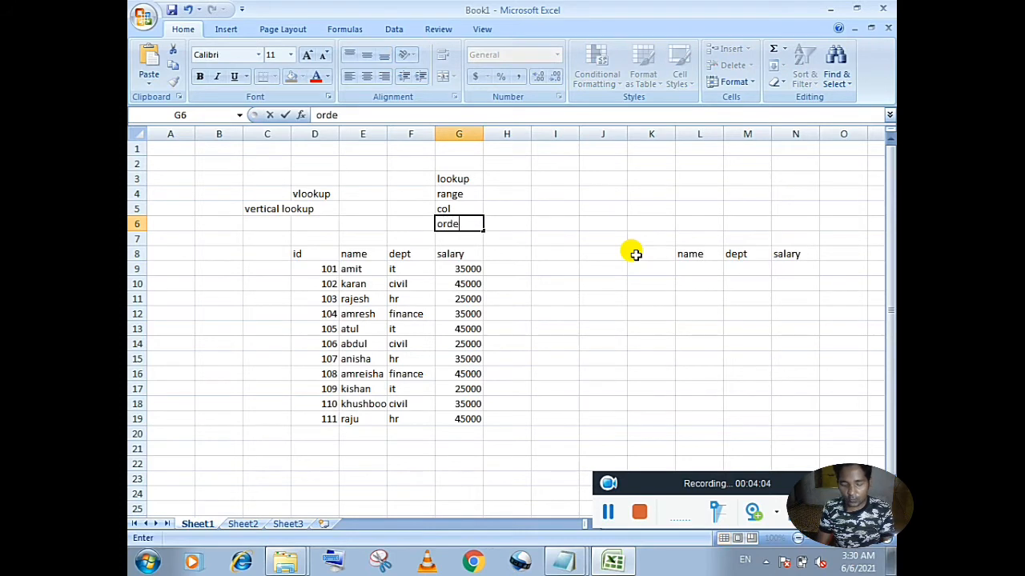
{"action": "key", "text": "BackSpace"}
{"action": "key", "text": "BackSpace"}
{"action": "key", "text": "BackSpace"}
{"action": "key", "text": "BackSpace"}
{"action": "key", "text": "BackSpace"}
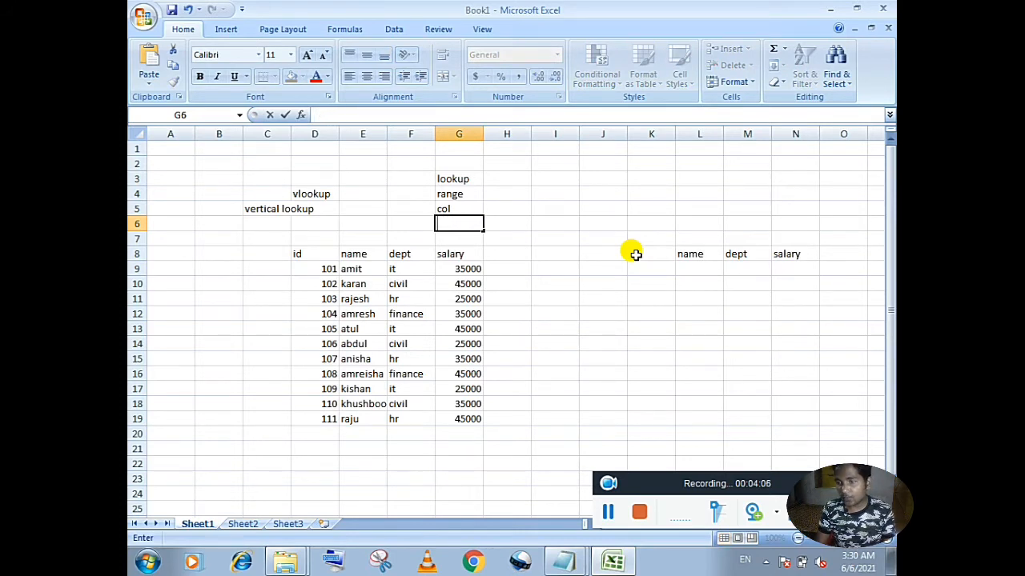
Enter the id 101 in cell K9 of the lookup table.
{"action": "left_click", "coordinate": [657, 268]}
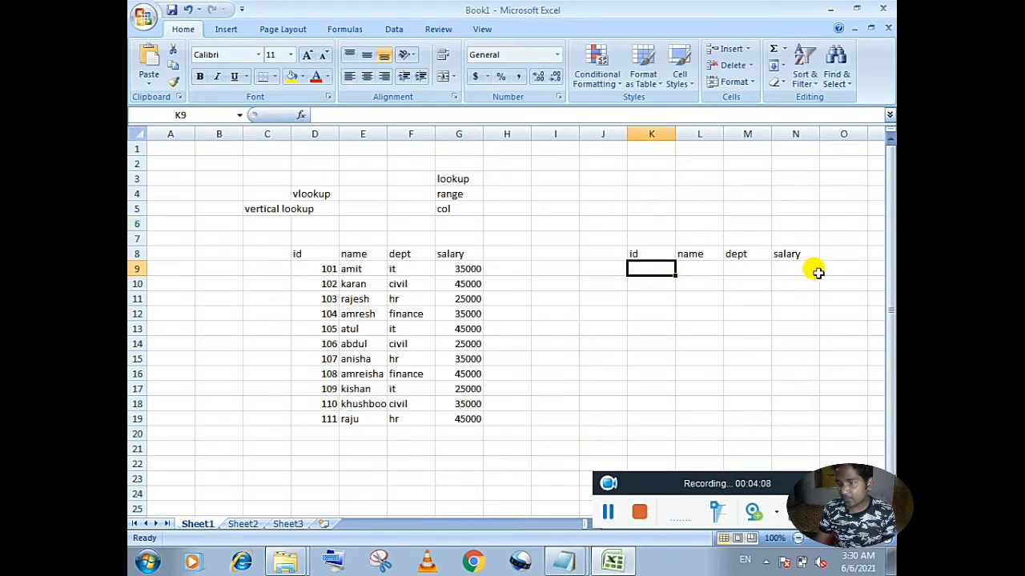
{"action": "type", "text": "="}
{"action": "key", "text": "BackSpace"}
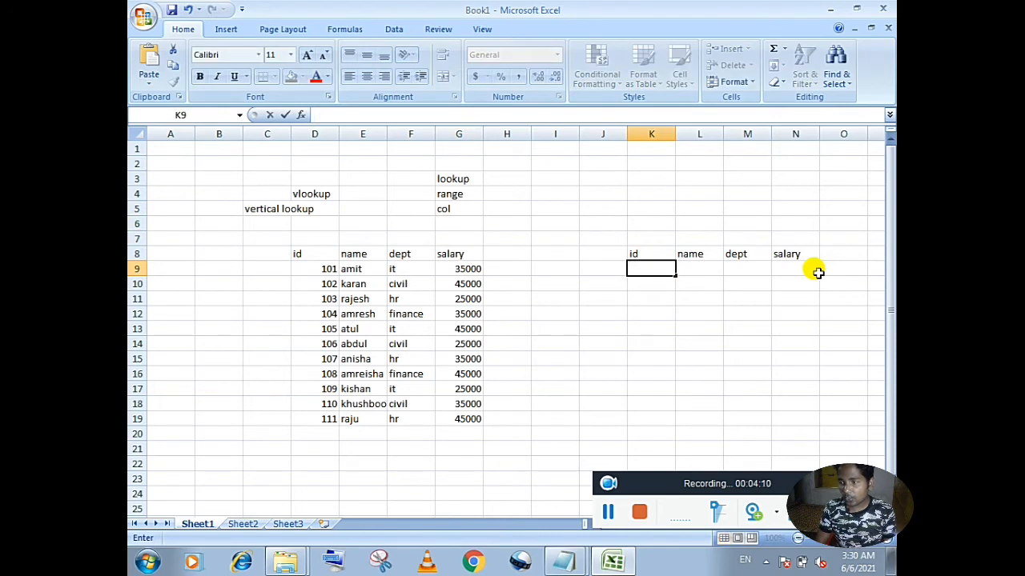
{"action": "type", "text": "101"}
{"action": "key", "text": "Tab"}
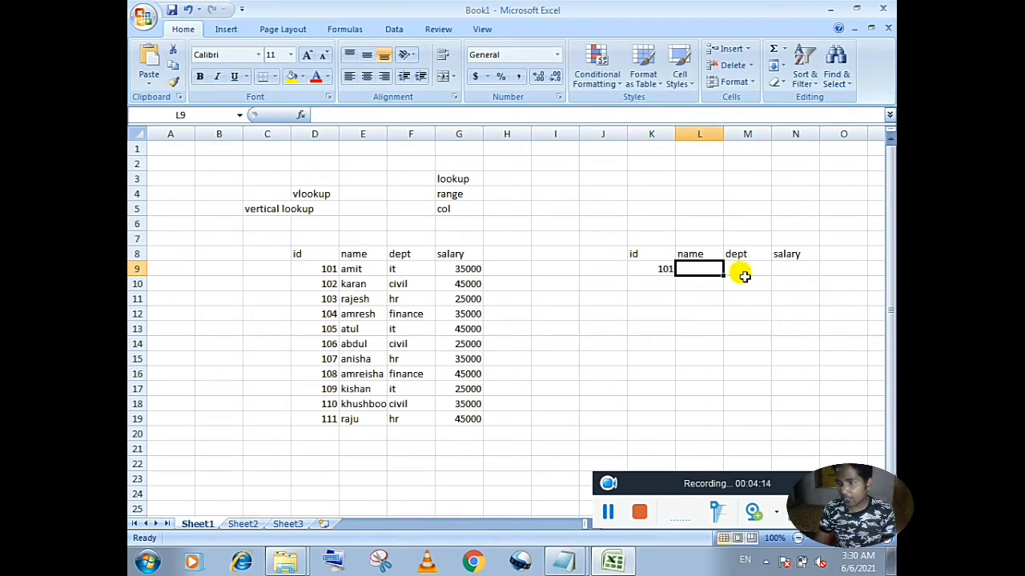
Look up the name for the id in K9 by entering the formula =vlookup(K9,D8:G19,2) in L9.
{"action": "type", "text": "=n"}
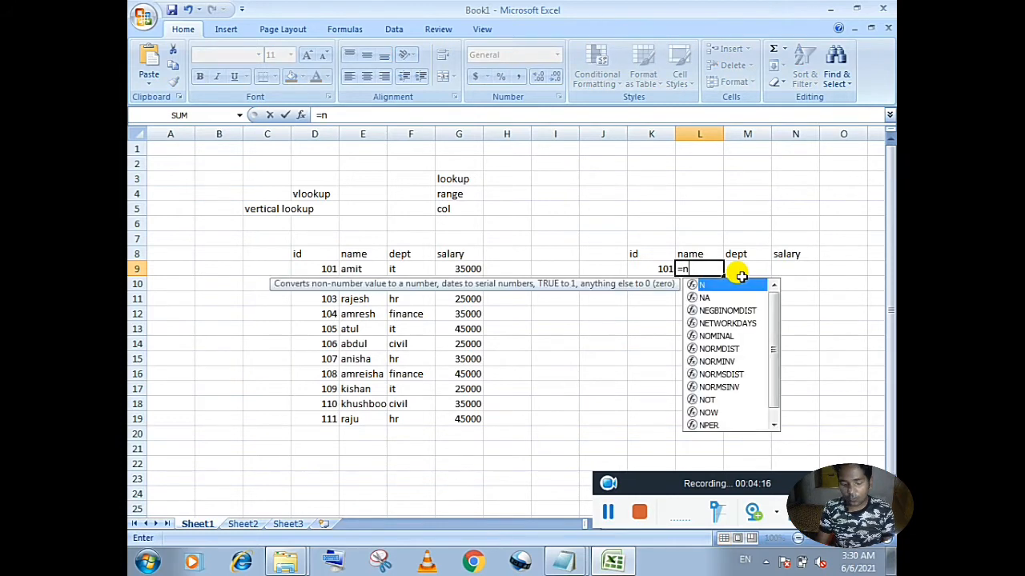
{"action": "key", "text": "BackSpace"}
{"action": "type", "text": "vlook"}
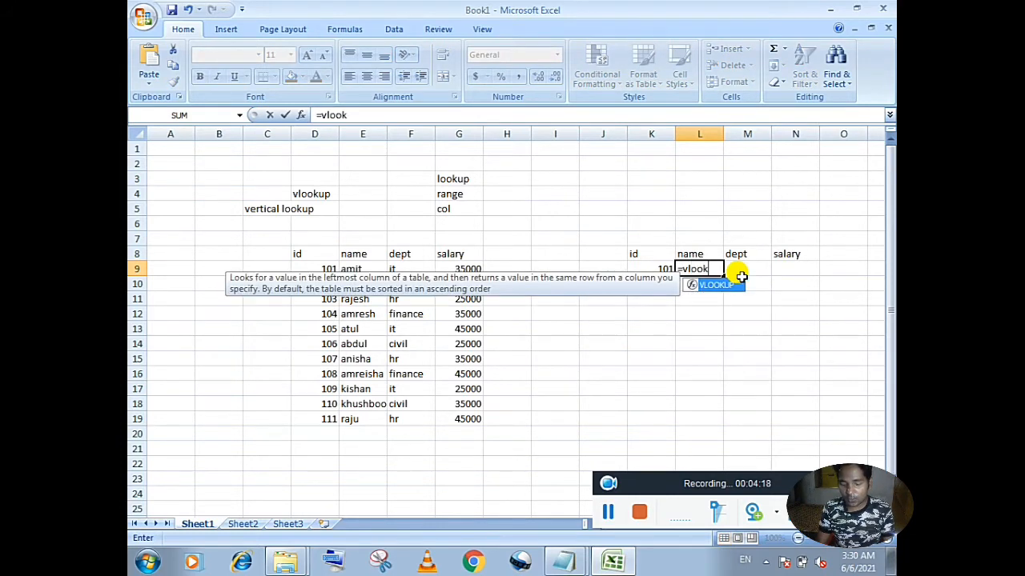
{"action": "type", "text": "up("}
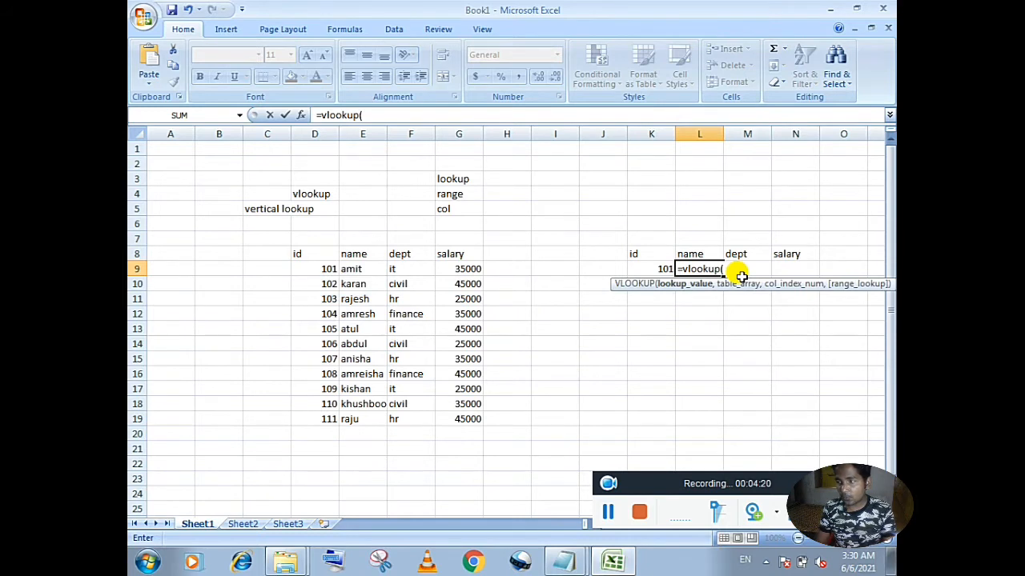
{"action": "left_click", "coordinate": [650, 269]}
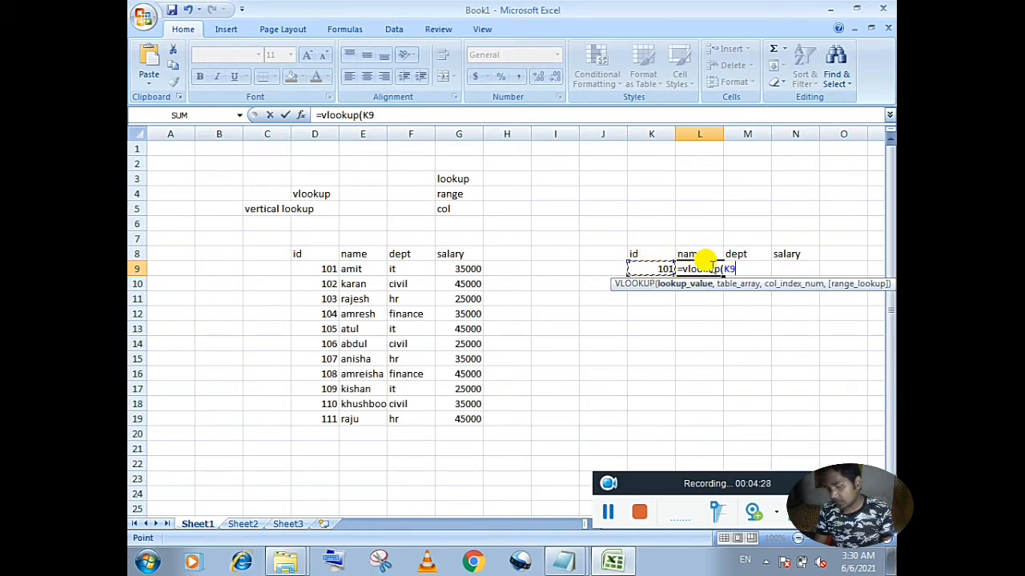
{"action": "type", "text": ","}
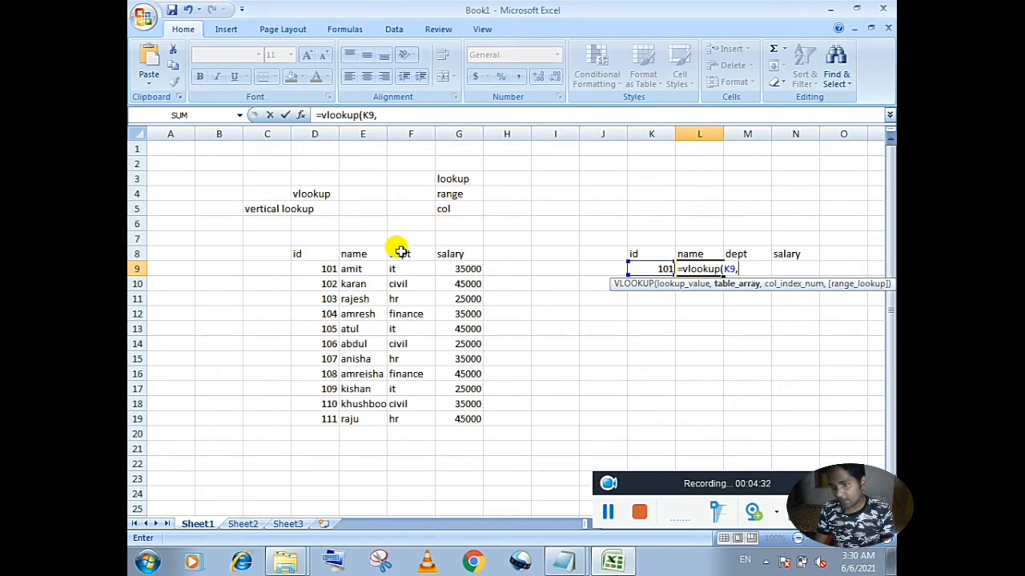
{"action": "left_click_drag", "start_coordinate": [314, 252], "coordinate": [466, 414]}
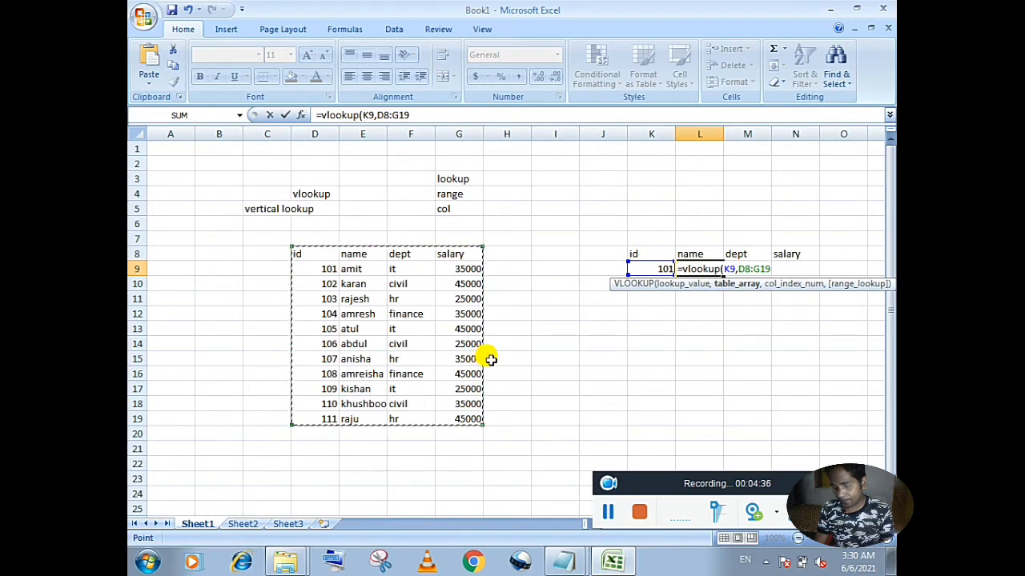
{"action": "type", "text": ","}
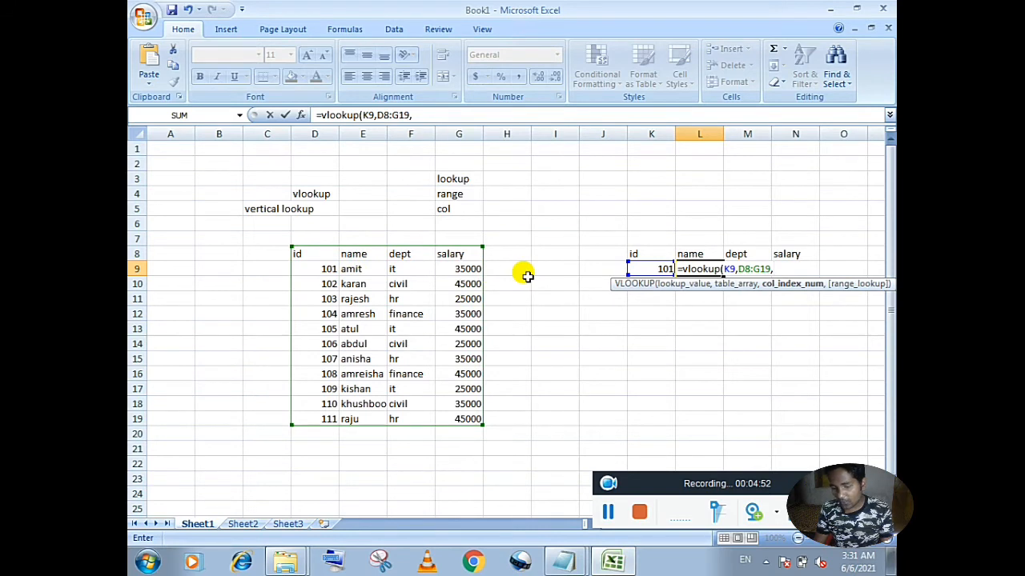
{"action": "type", "text": "2"}
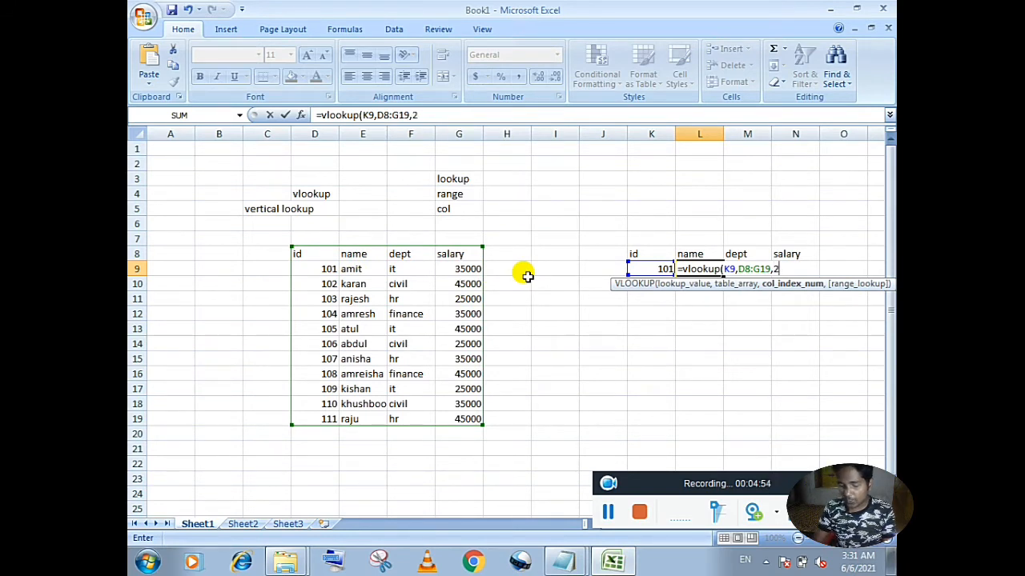
{"action": "type", "text": ")"}
{"action": "key", "text": "Return"}
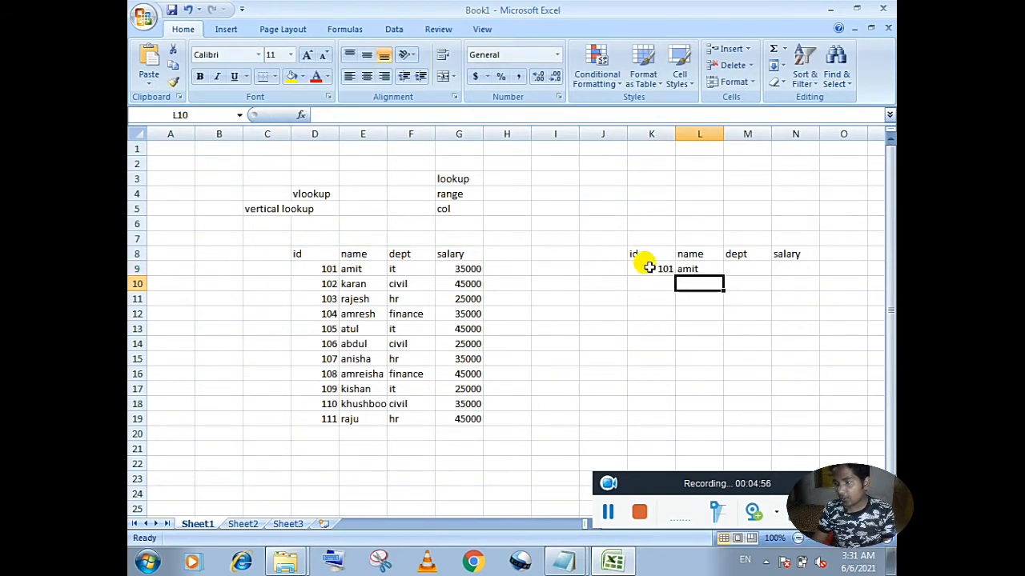
Look up the dept for the id in K9 by entering the formula =vlookup(K9,D8:G19,3) in M9.
{"action": "left_click", "coordinate": [738, 267]}
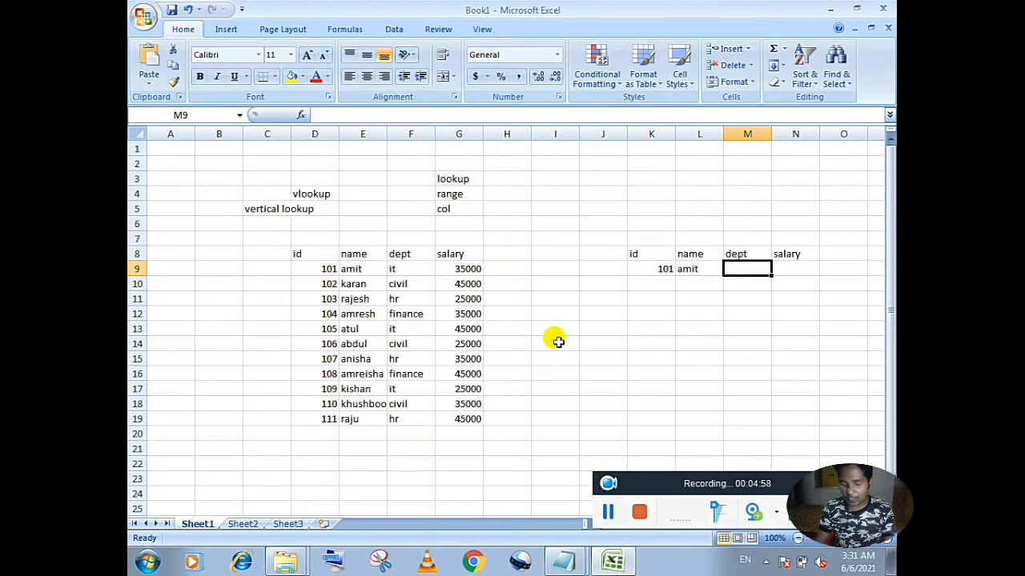
{"action": "type", "text": "=vlooku"}
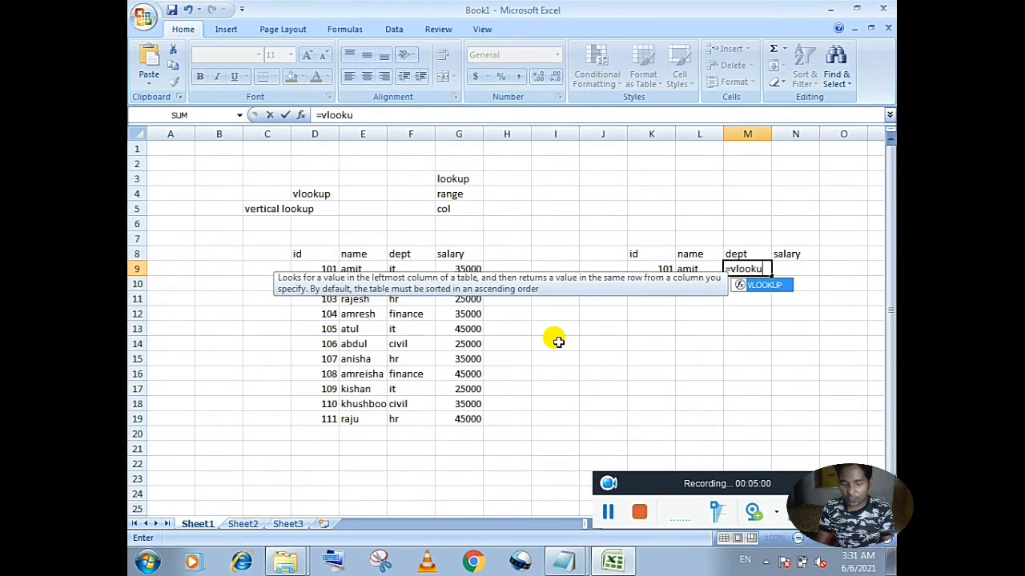
{"action": "type", "text": "p("}
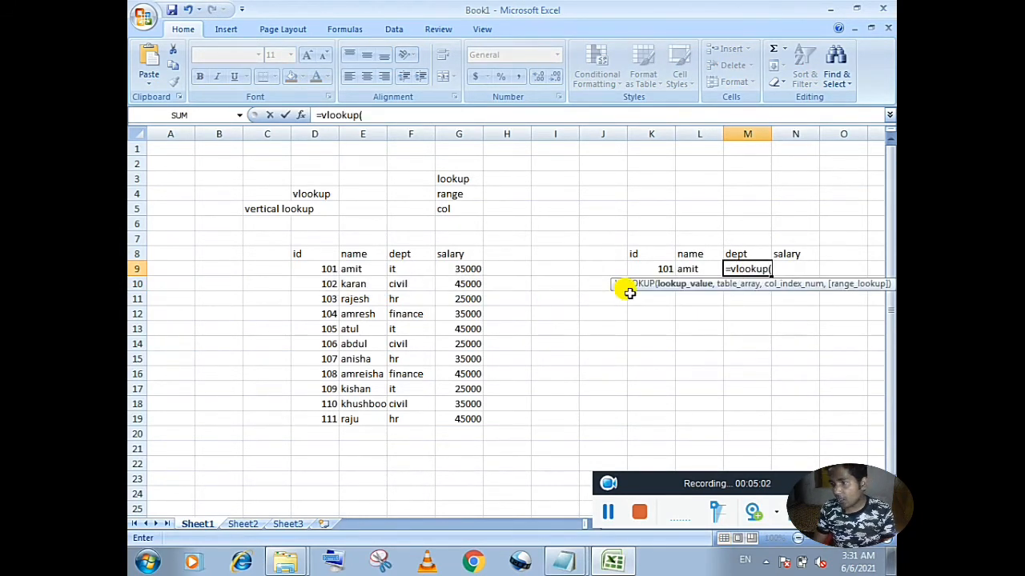
{"action": "left_click", "coordinate": [644, 267]}
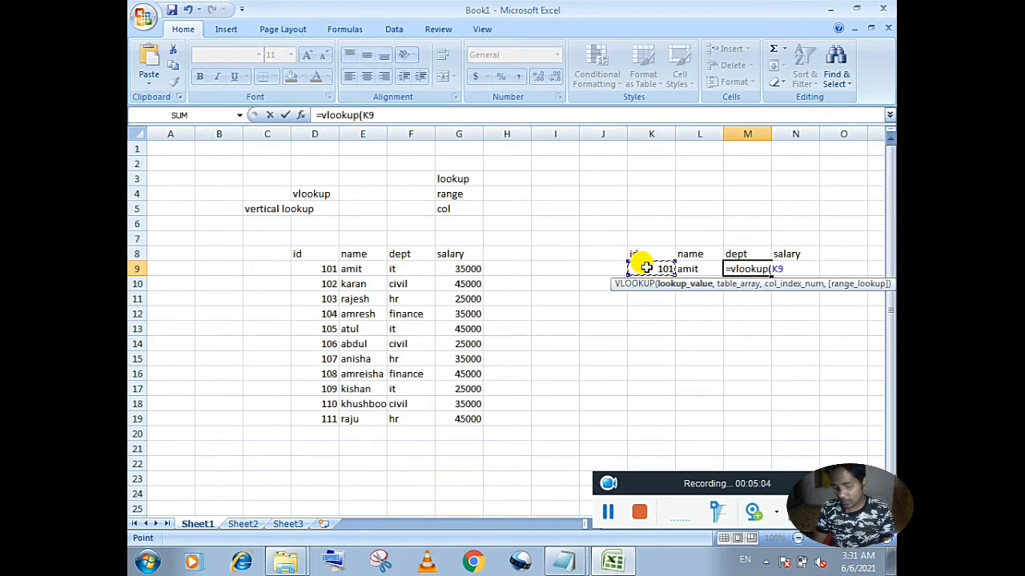
{"action": "type", "text": ","}
{"action": "left_click", "coordinate": [318, 254]}
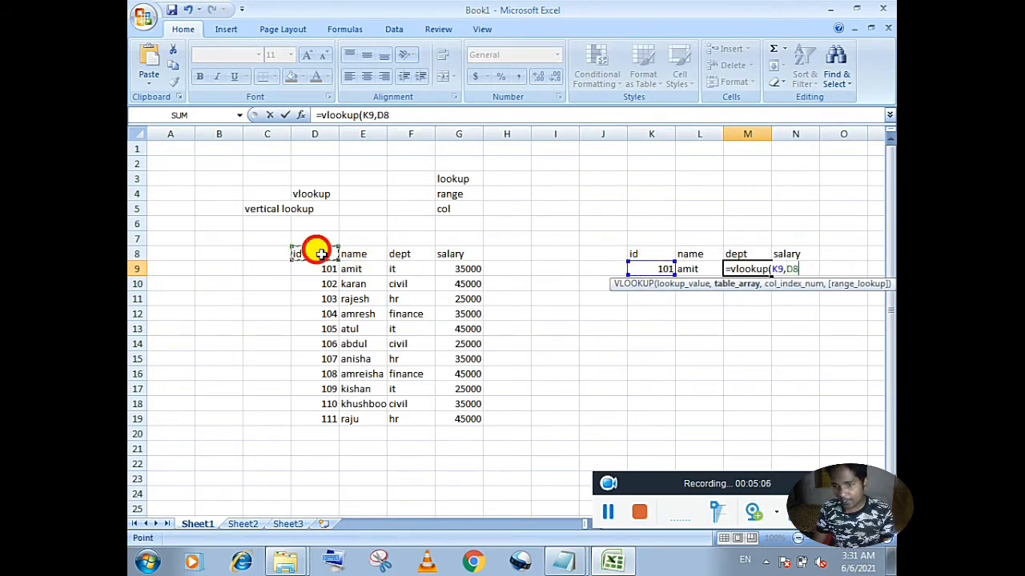
{"action": "left_click_drag", "start_coordinate": [318, 254], "coordinate": [474, 416]}
{"action": "type", "text": ",3"}
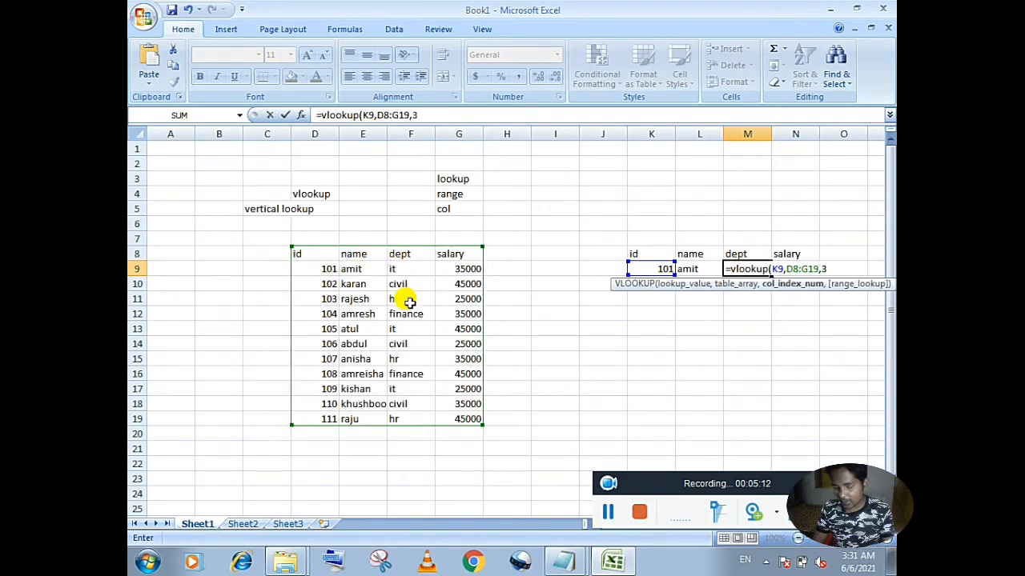
{"action": "type", "text": ")"}
{"action": "key", "text": "Return"}
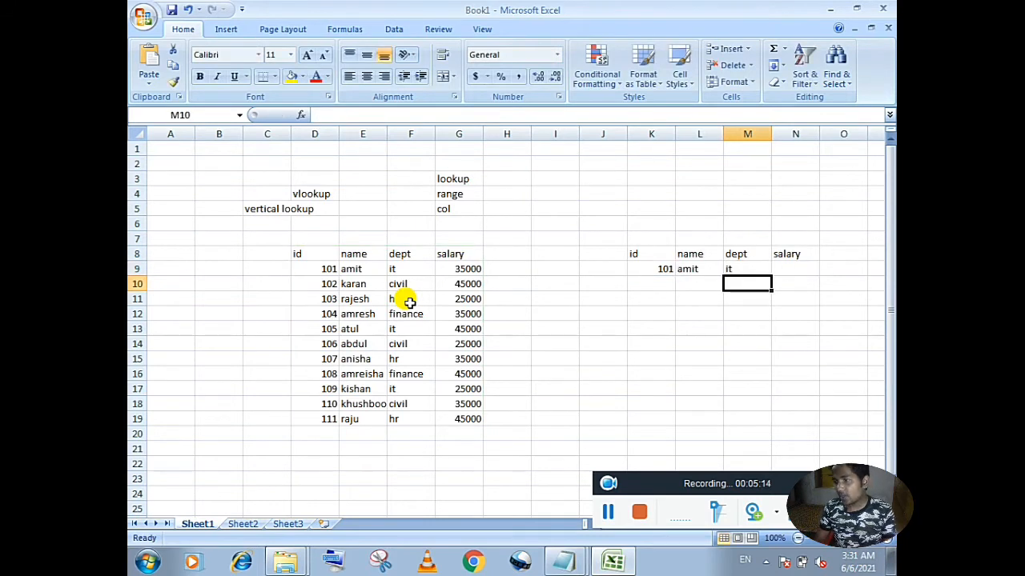
Look up the salary for the id in K9 by entering the formula =vlookup(K9,D8:G19,4) in N9.
{"action": "left_click", "coordinate": [782, 269]}
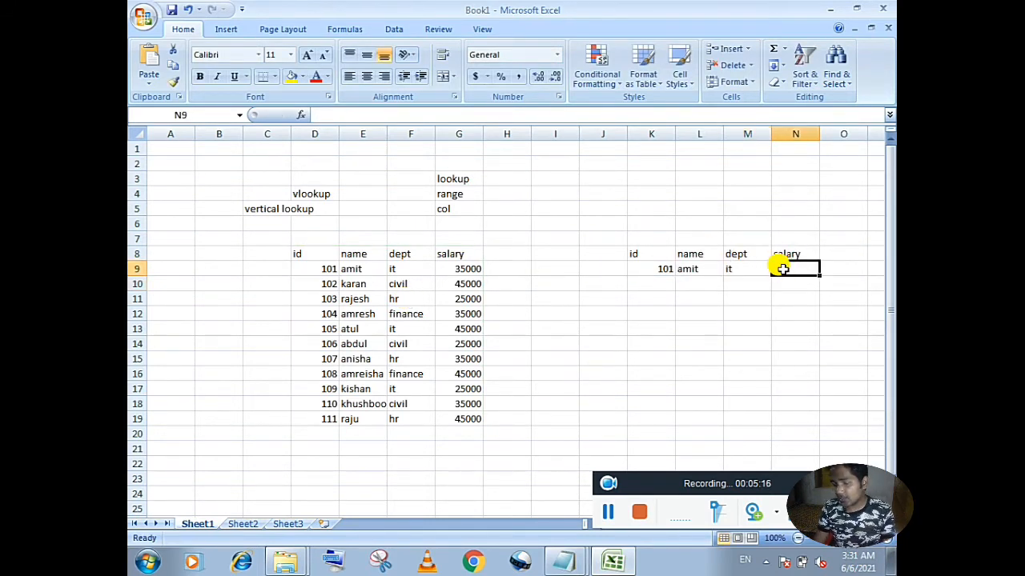
{"action": "type", "text": "=vlookup("}
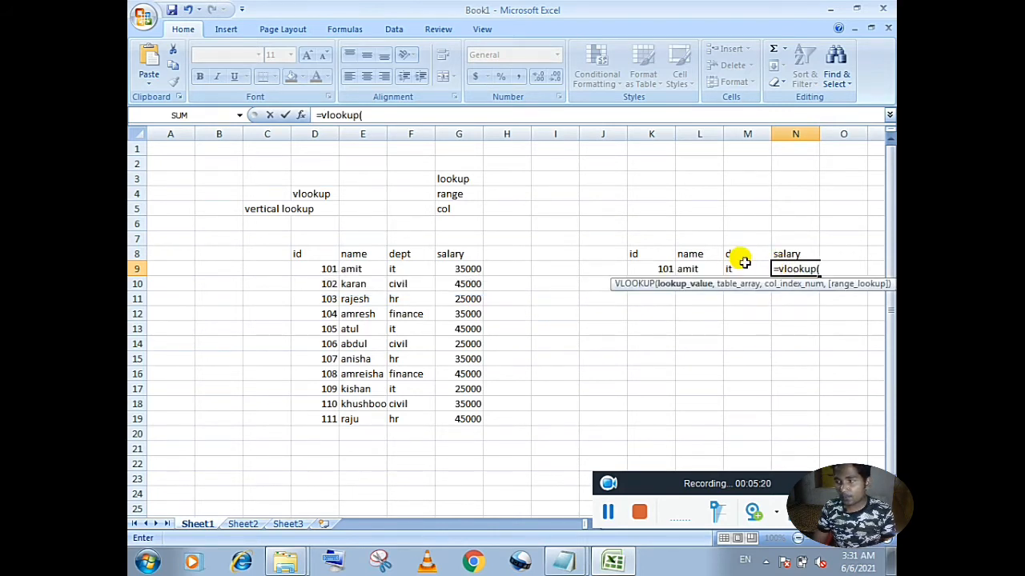
{"action": "left_click", "coordinate": [648, 269]}
{"action": "type", "text": ","}
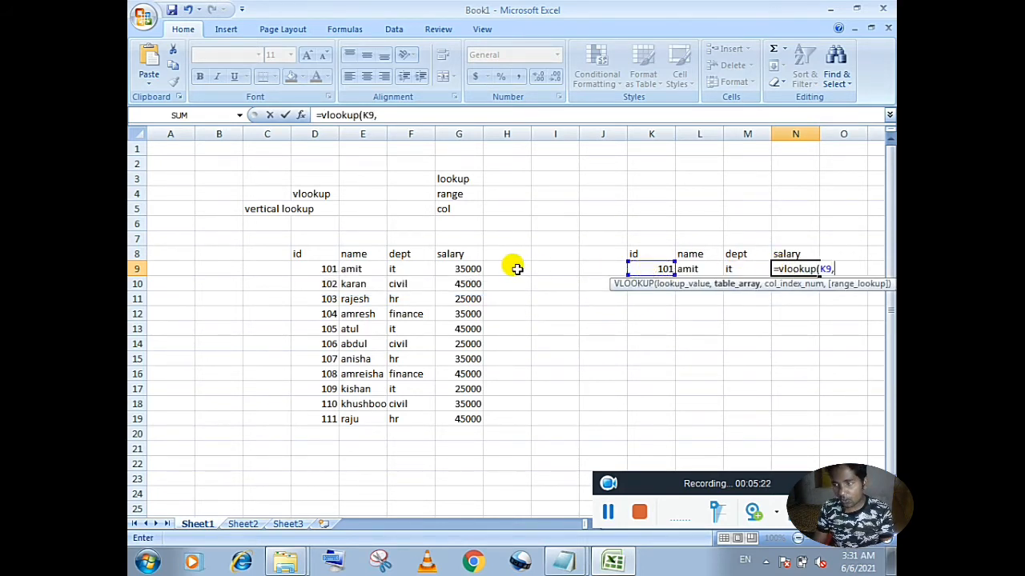
{"action": "left_click_drag", "start_coordinate": [328, 269], "coordinate": [416, 330]}
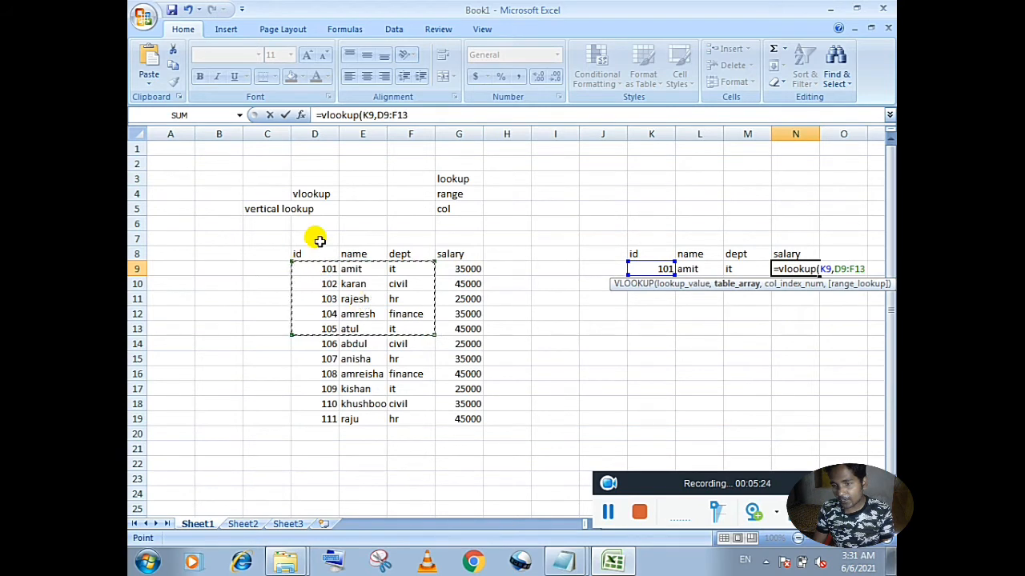
{"action": "left_click_drag", "start_coordinate": [302, 253], "coordinate": [469, 415]}
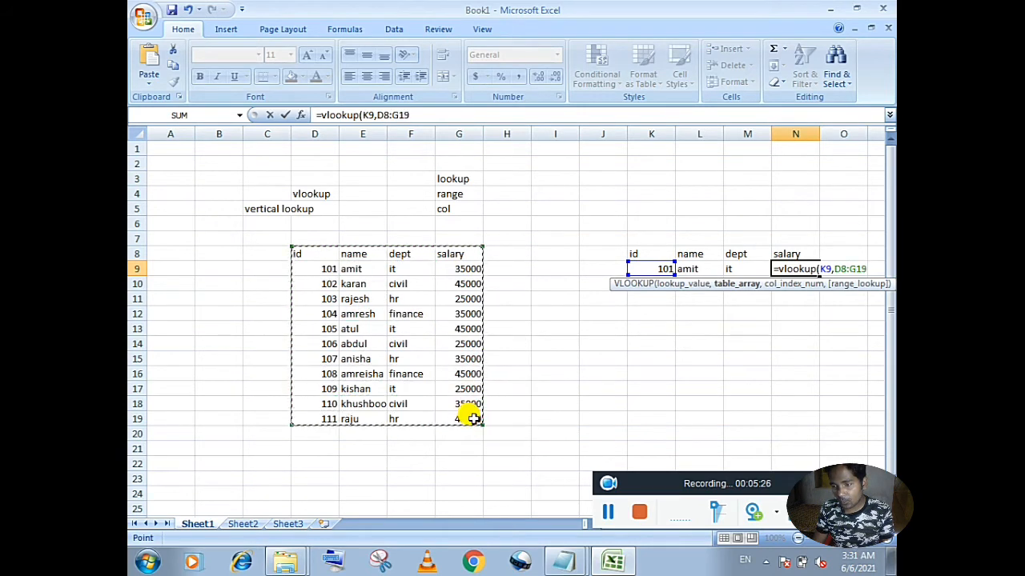
{"action": "type", "text": ",4)"}
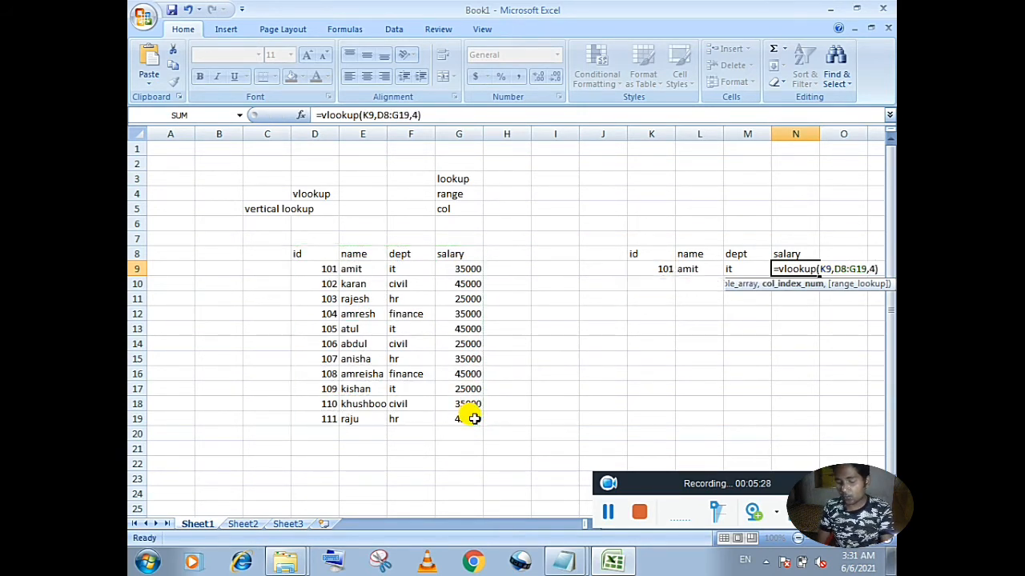
{"action": "key", "text": "Return"}
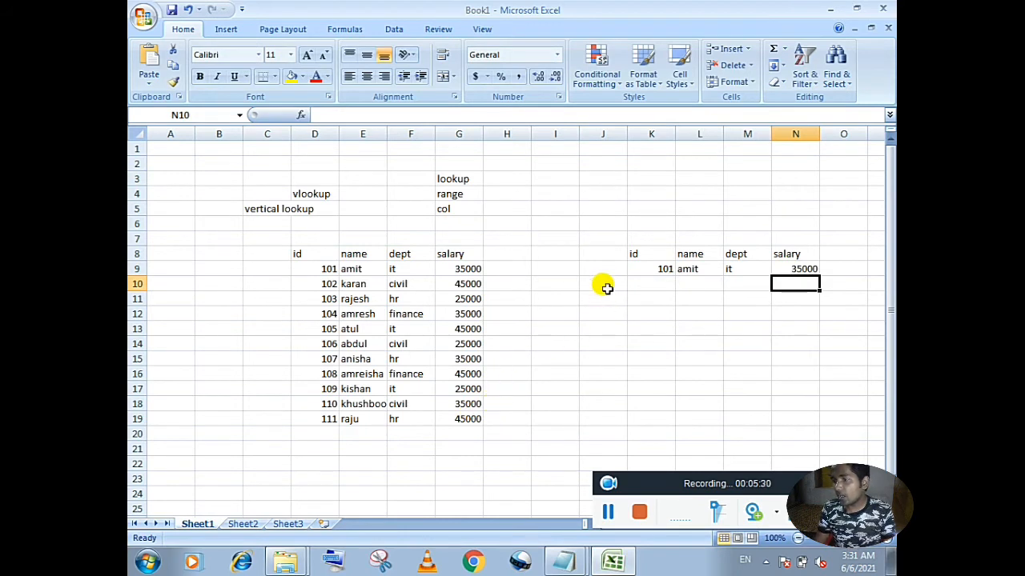
Test the lookup formulas by changing the id in K9 to 102, 105 and finally 106.
{"action": "left_click", "coordinate": [632, 267]}
{"action": "type", "text": "1"}
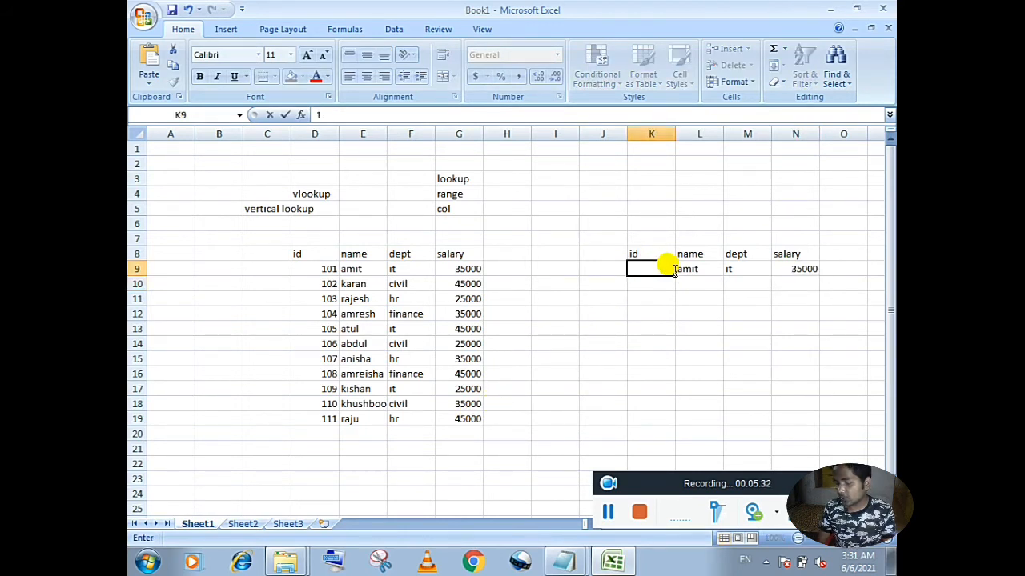
{"action": "type", "text": "02"}
{"action": "key", "text": "Return"}
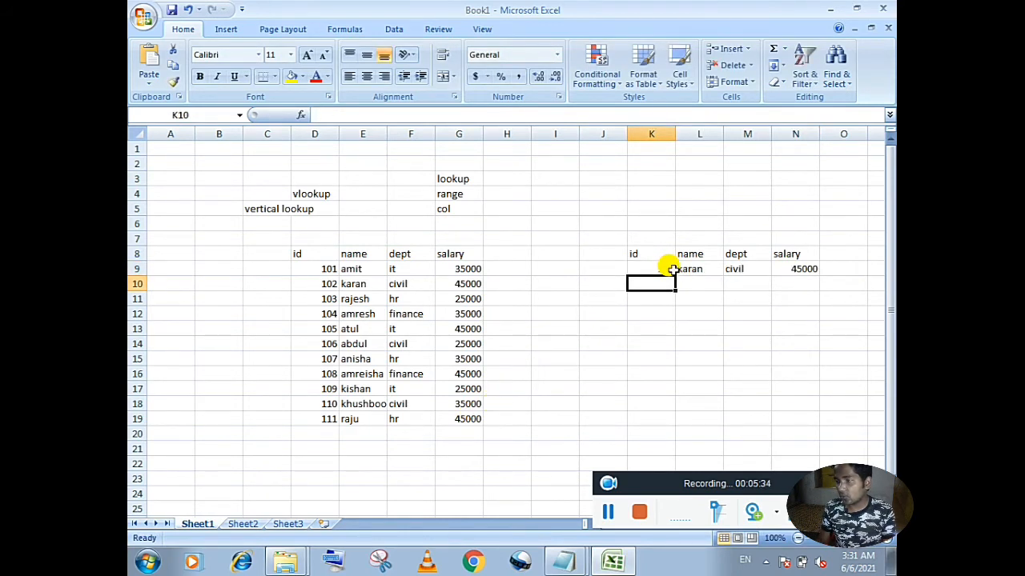
{"action": "left_click", "coordinate": [637, 267]}
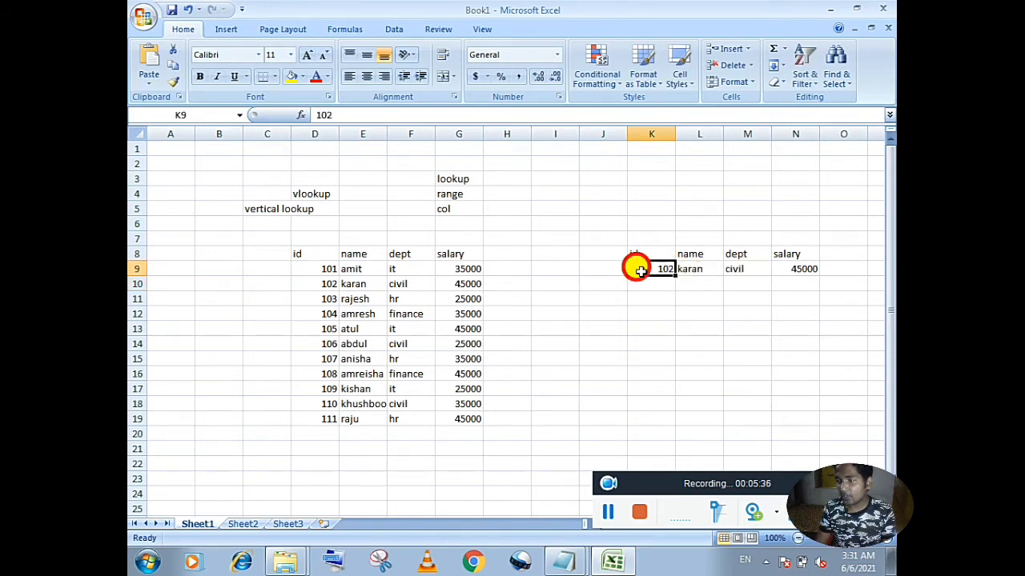
{"action": "type", "text": "105"}
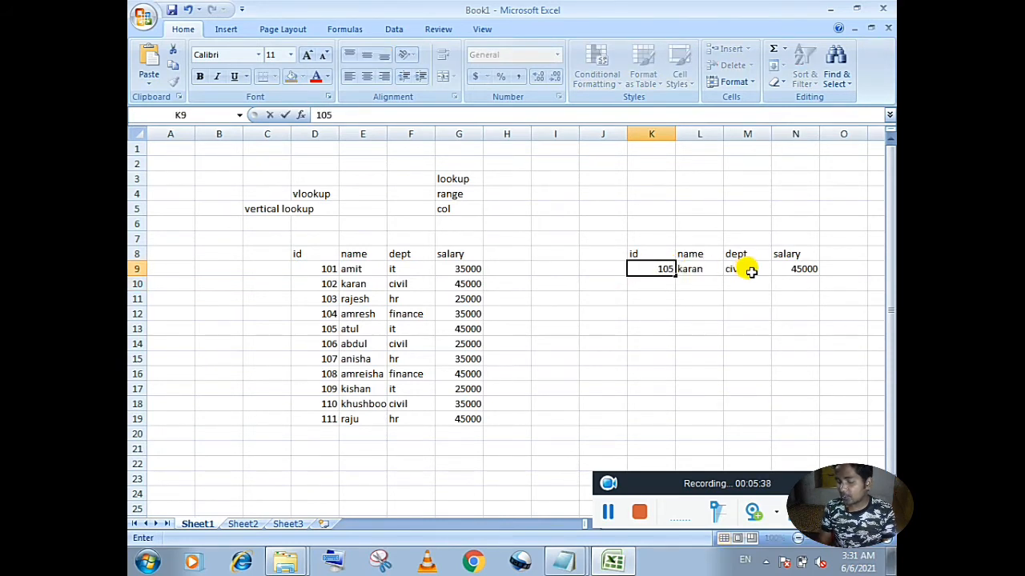
{"action": "key", "text": "Return"}
{"action": "left_click", "coordinate": [667, 269]}
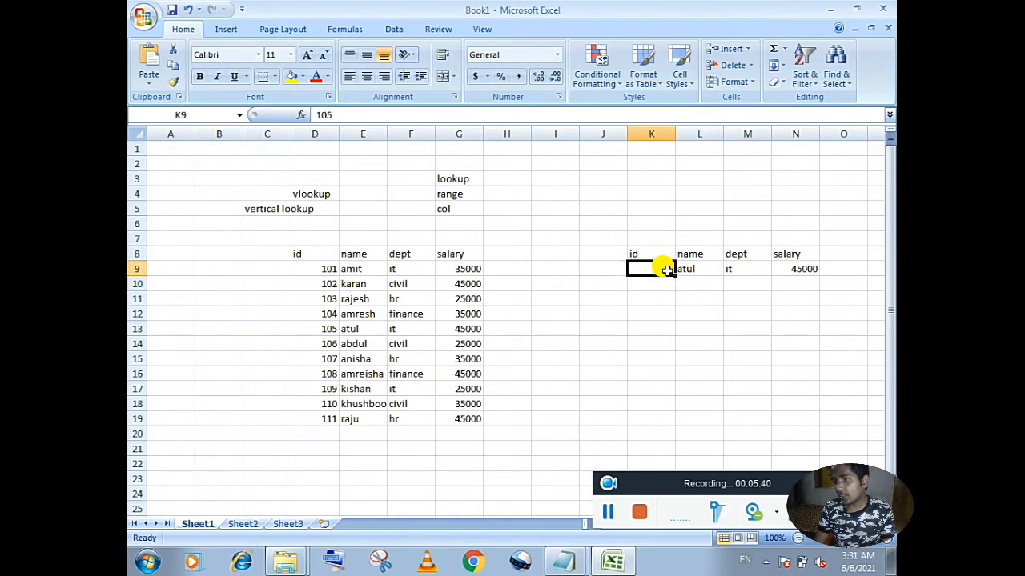
{"action": "type", "text": "106"}
{"action": "key", "text": "Return"}
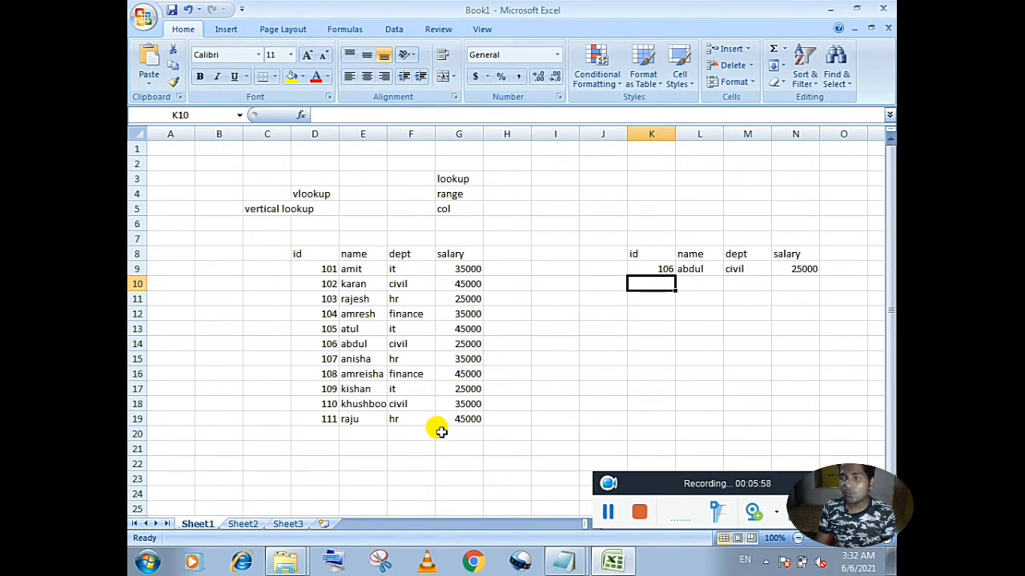
Switch to Sheet2 and enter the title stock in cell B5.
{"action": "left_click", "coordinate": [244, 524]}
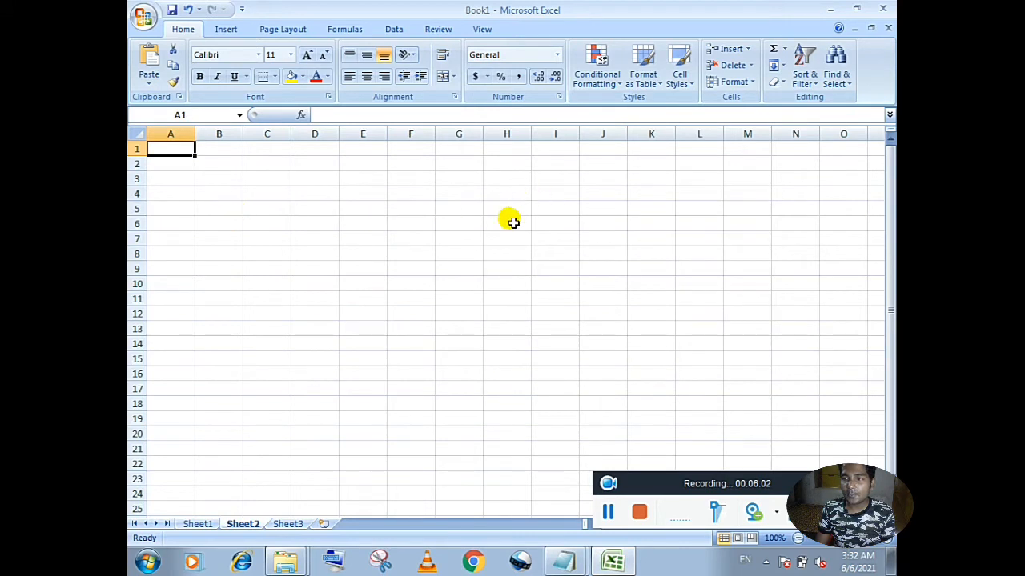
{"action": "left_click", "coordinate": [200, 207]}
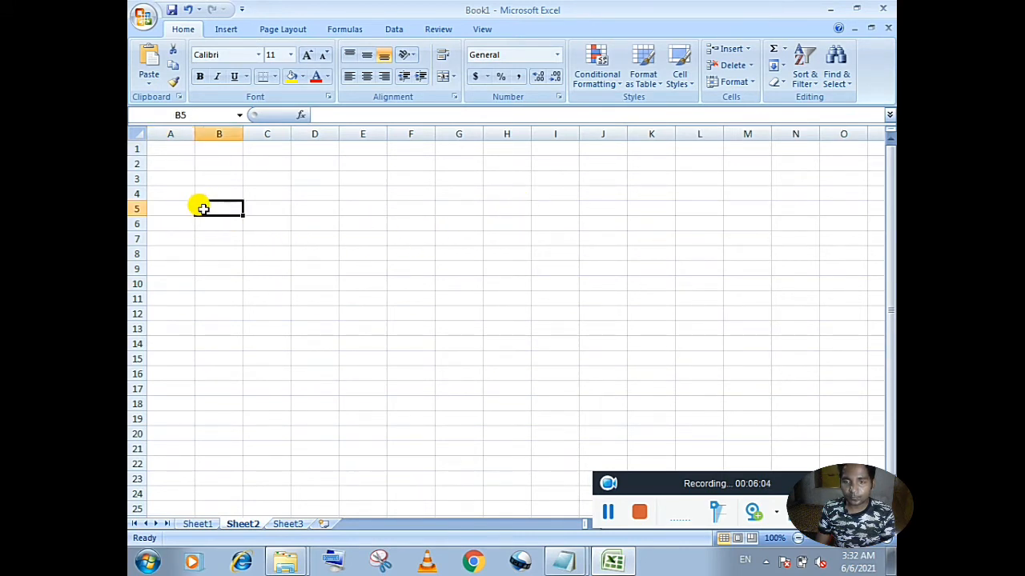
{"action": "type", "text": "stock"}
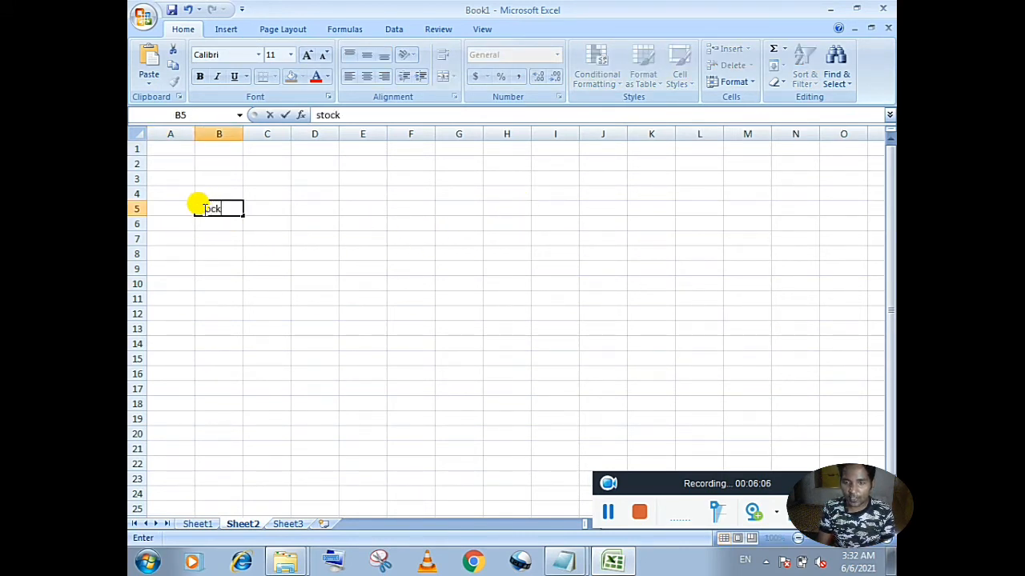
{"action": "key", "text": "Right"}
Start the stock item list in column B with mouse in B7, key in B8 and laptop in B9.
{"action": "key", "text": "Right"}
{"action": "key", "text": "Down"}
{"action": "key", "text": "Left"}
{"action": "key", "text": "Left"}
{"action": "key", "text": "Down"}
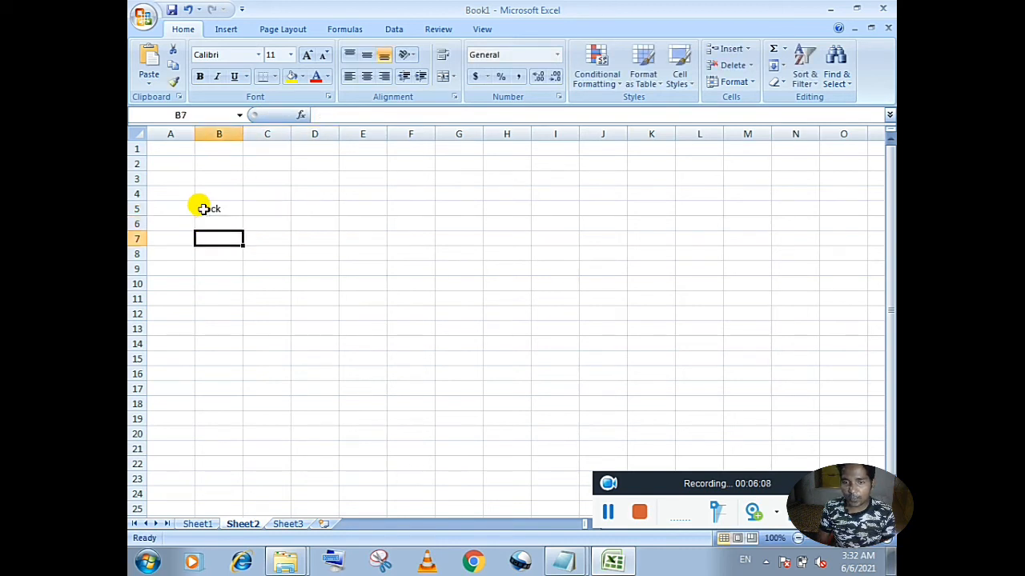
{"action": "type", "text": "mouse"}
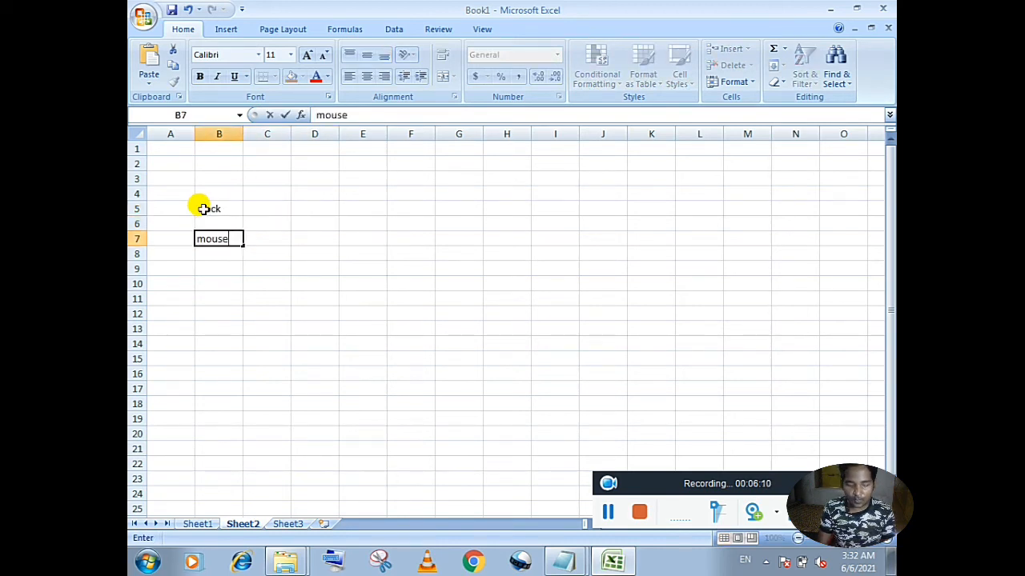
{"action": "key", "text": "Return"}
{"action": "type", "text": "key"}
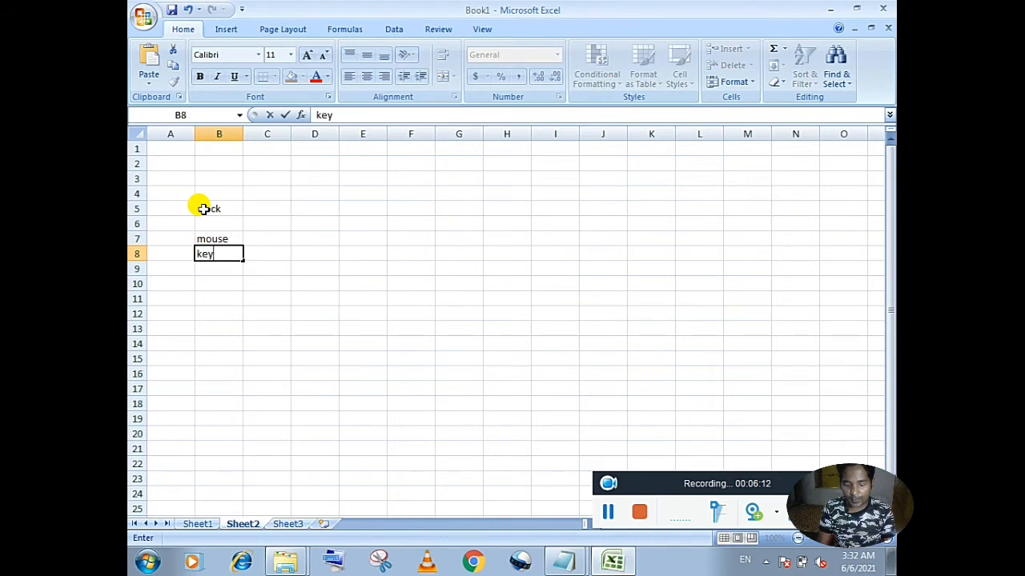
{"action": "key", "text": "Return"}
{"action": "type", "text": "laptop"}
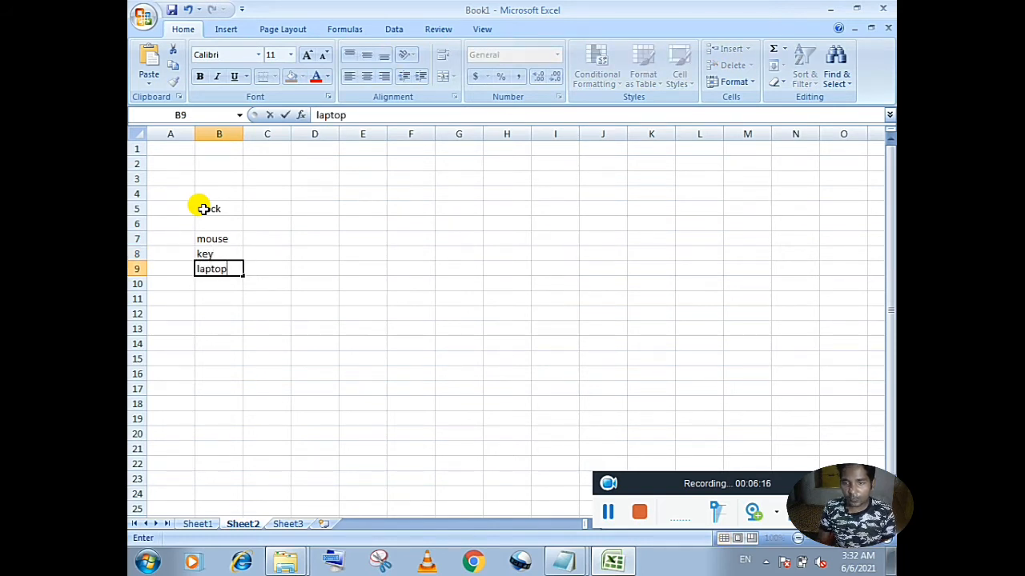
{"action": "key", "text": "Return"}
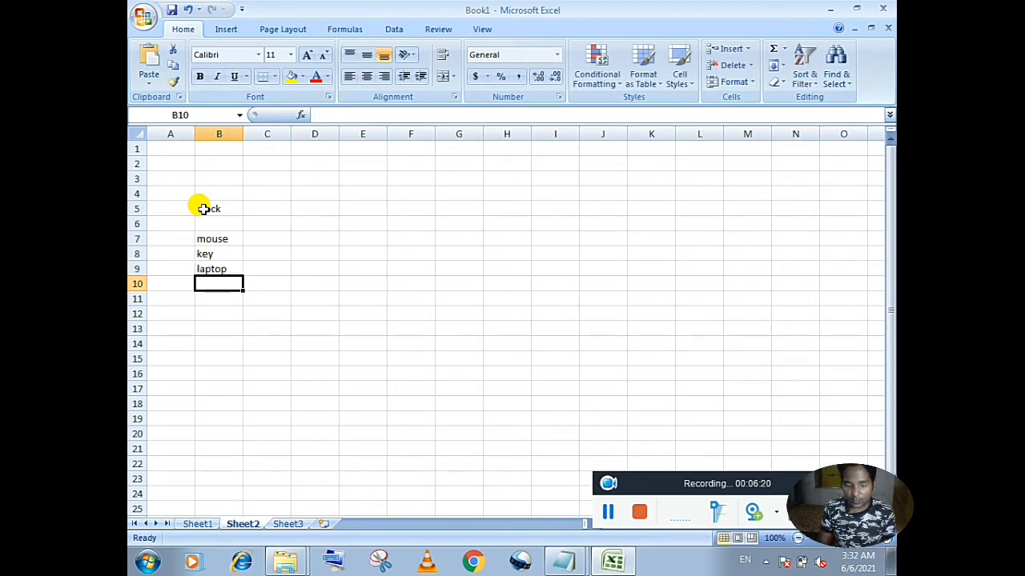
Extend the stock item list with mobile in B10, stand in B11 and cable in B12.
{"action": "type", "text": "mobile"}
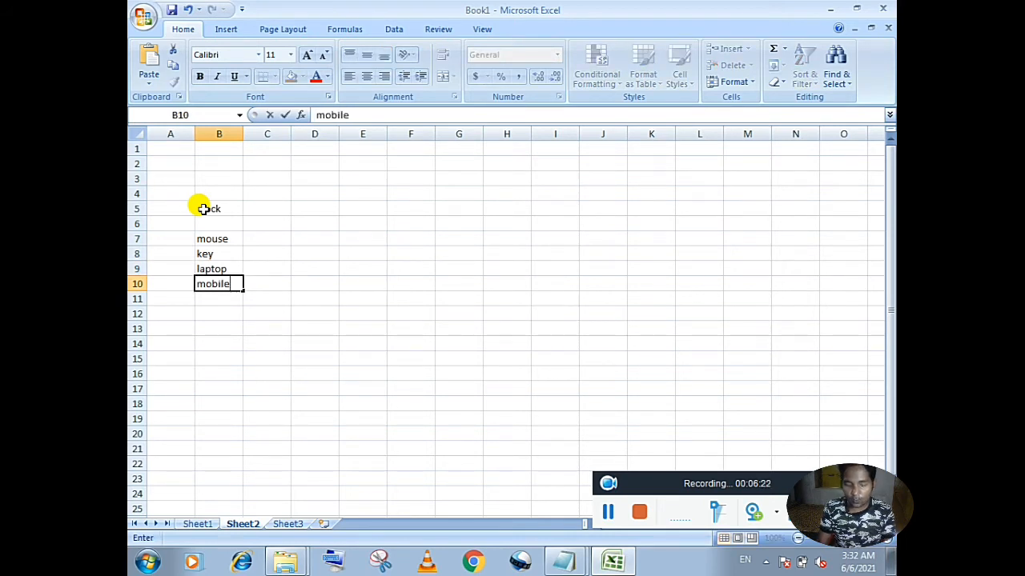
{"action": "key", "text": "Return"}
{"action": "type", "text": "stand"}
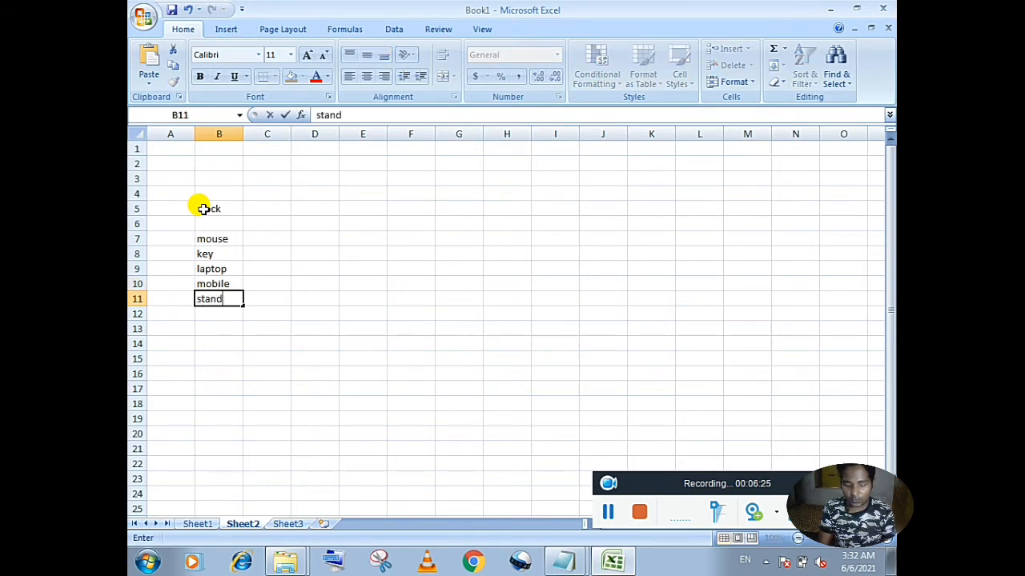
{"action": "key", "text": "Return"}
{"action": "type", "text": "cable"}
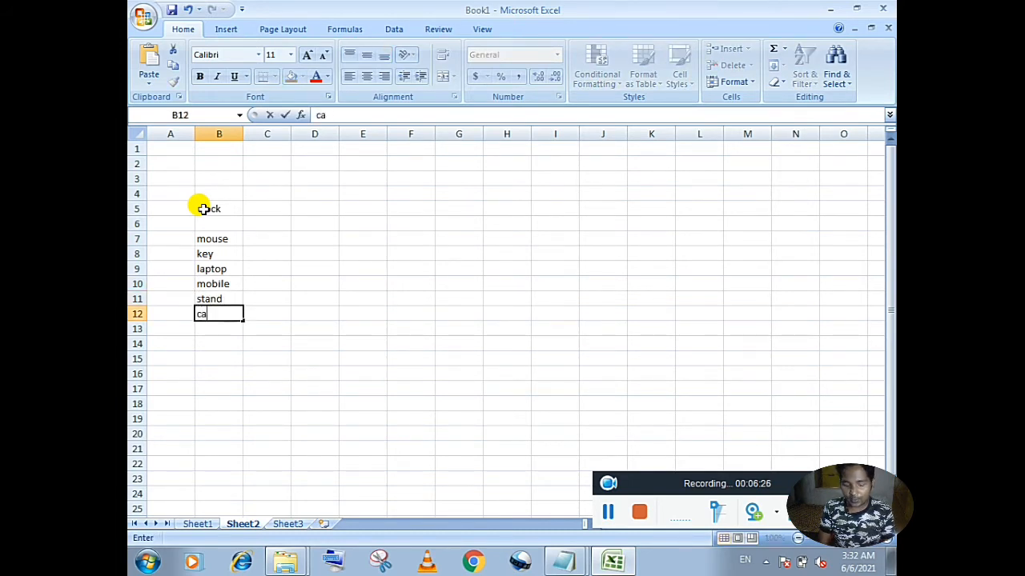
{"action": "key", "text": "Tab"}
Add the column headers item in B6 and rate in C6 above the stock list.
{"action": "key", "text": "Up"}
{"action": "key", "text": "Up"}
{"action": "key", "text": "Up"}
{"action": "key", "text": "Up"}
{"action": "key", "text": "Up"}
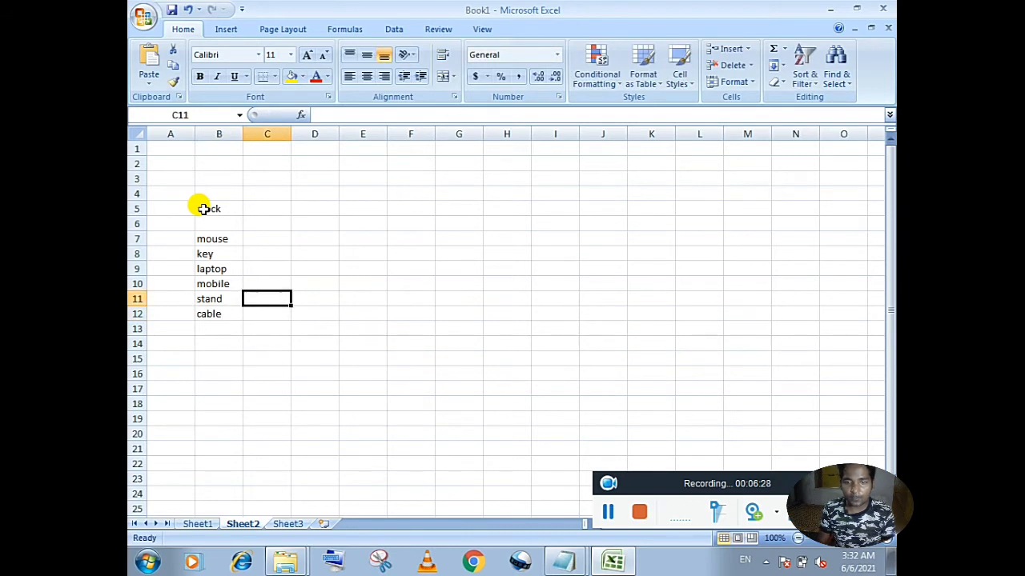
{"action": "key", "text": "Up"}
{"action": "key", "text": "Up"}
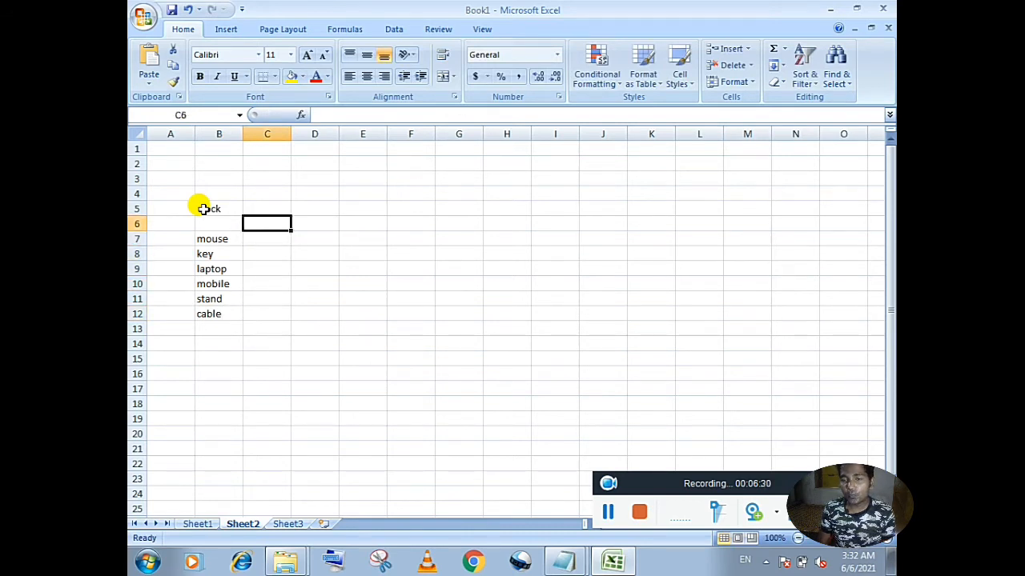
{"action": "key", "text": "Left"}
{"action": "key", "text": "Right"}
{"action": "key", "text": "Down"}
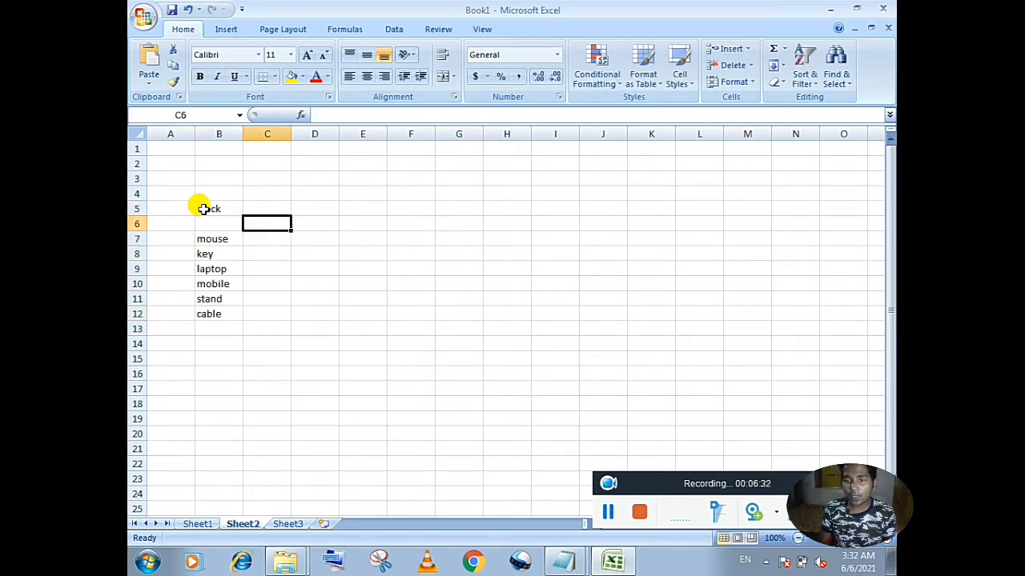
{"action": "key", "text": "Left"}
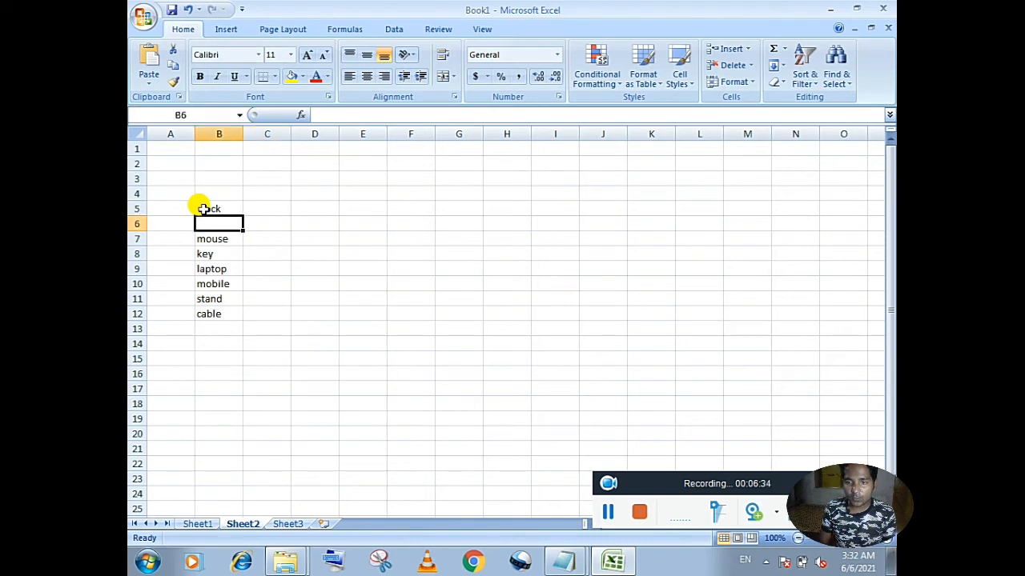
{"action": "type", "text": "item"}
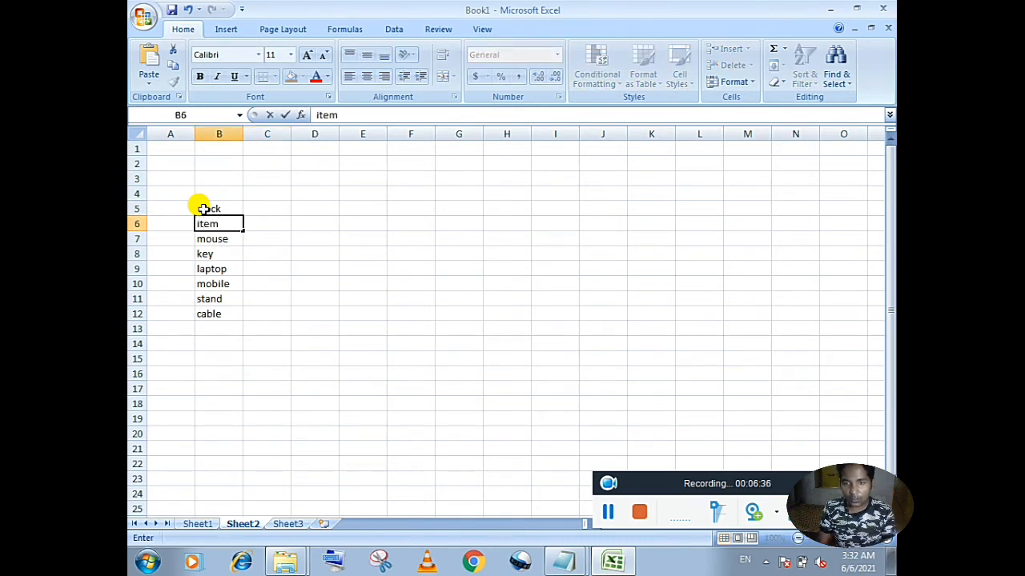
{"action": "key", "text": "Right"}
{"action": "type", "text": "rate"}
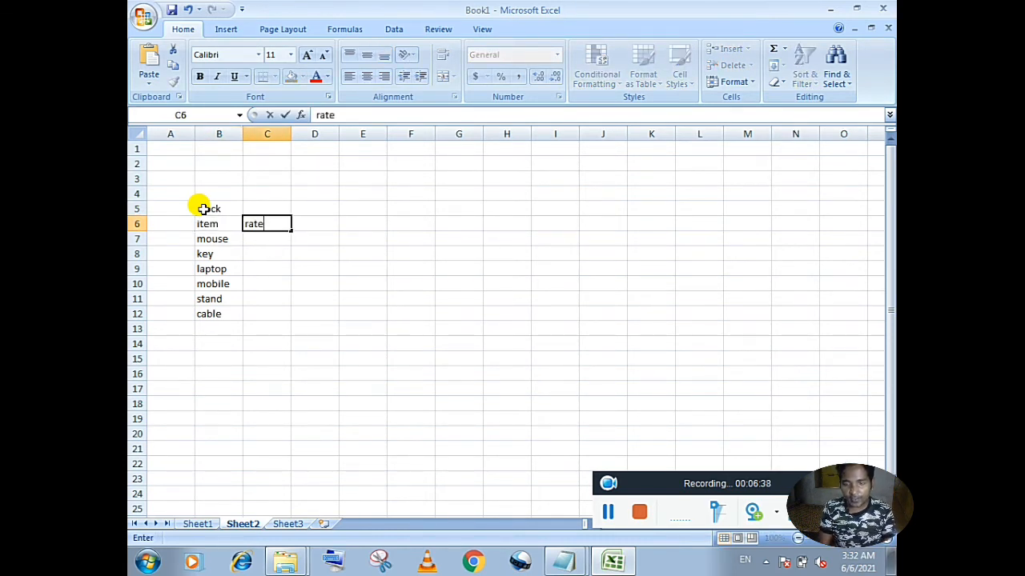
{"action": "key", "text": "Right"}
Enter the rates 250 for mouse in C7 and 350 for key in C8.
{"action": "key", "text": "Down"}
{"action": "key", "text": "Left"}
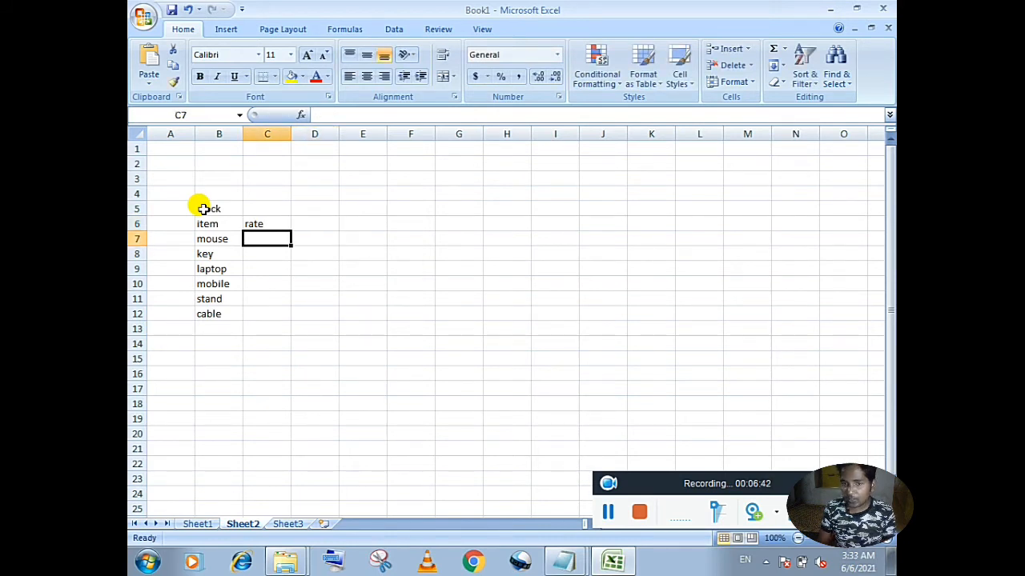
{"action": "type", "text": "250"}
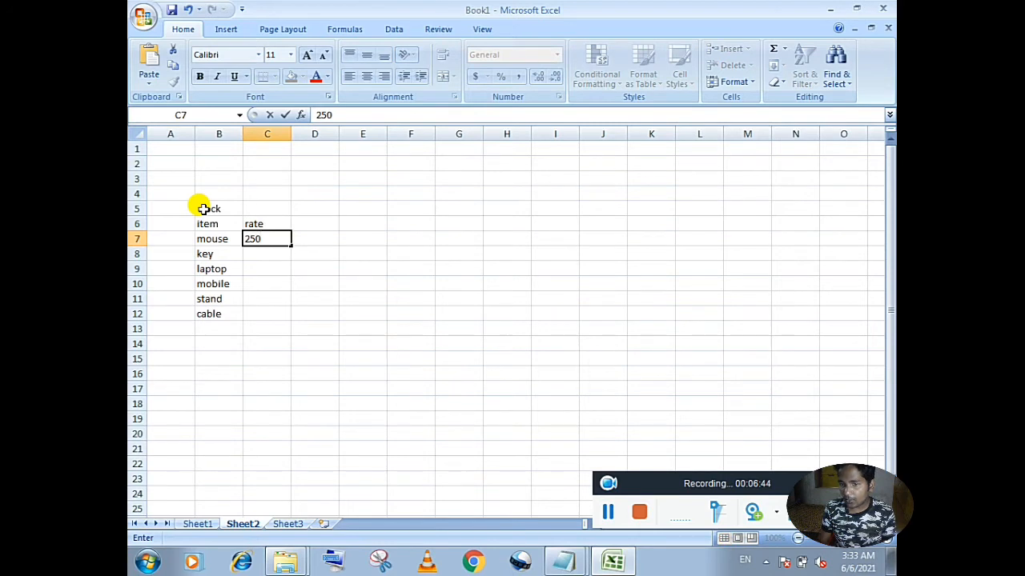
{"action": "key", "text": "Right"}
{"action": "key", "text": "Down"}
{"action": "key", "text": "Left"}
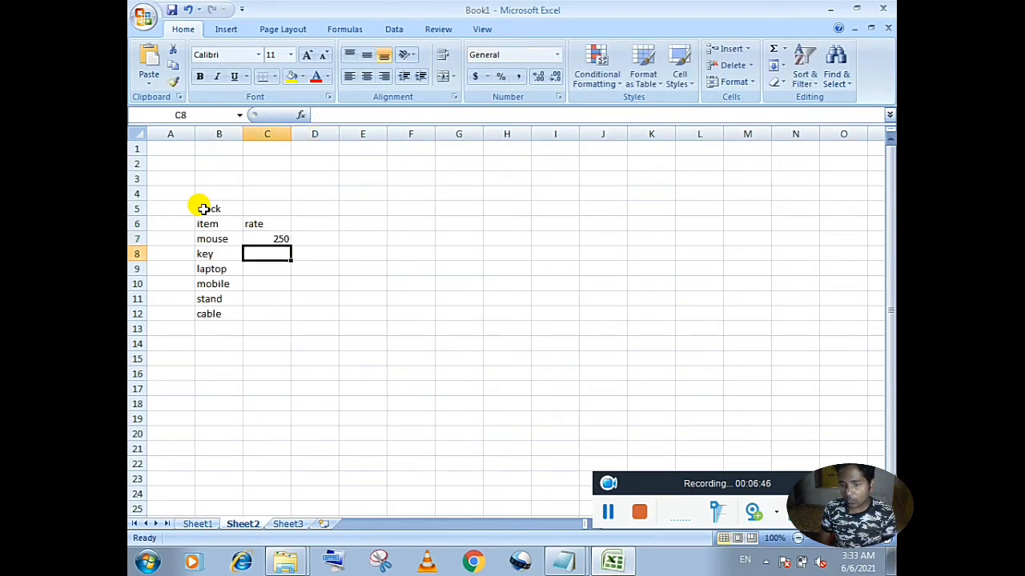
{"action": "type", "text": "350"}
{"action": "key", "text": "Return"}
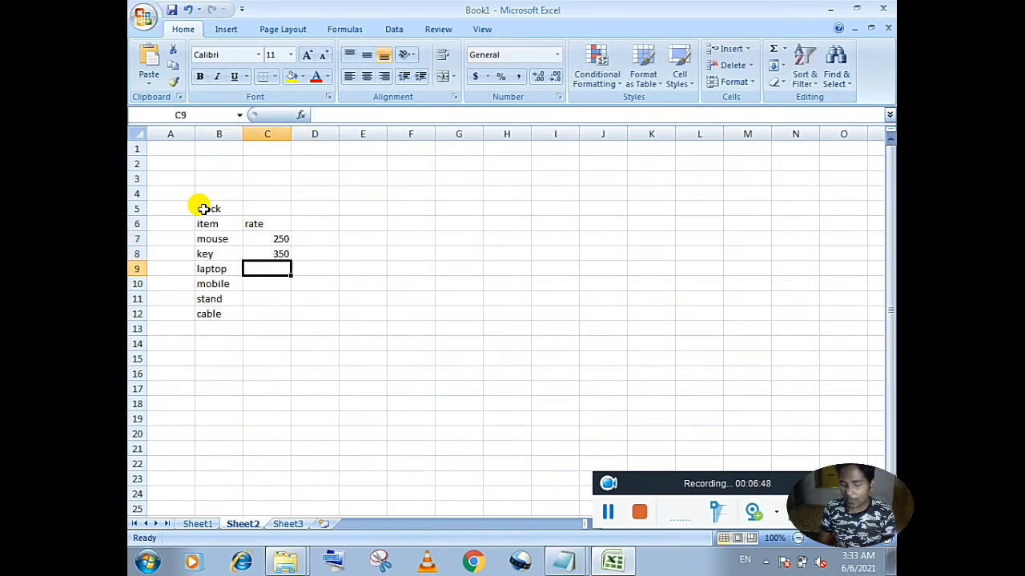
Fill in the remaining rates: 15000 for laptop, 12000 for mobile, 125 for stand and 45 for cable in C9:C12.
{"action": "type", "text": "15000"}
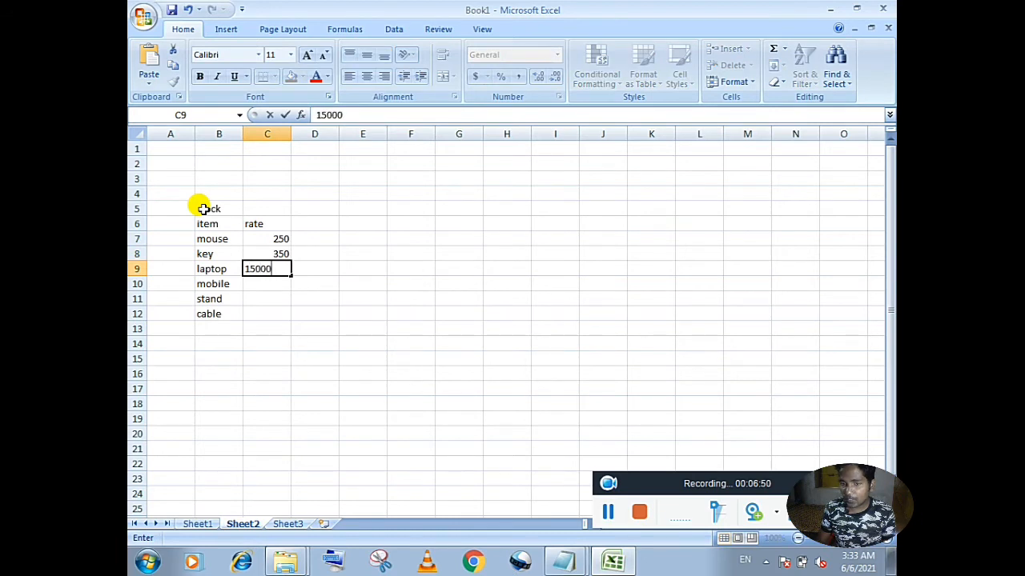
{"action": "key", "text": "Return"}
{"action": "type", "text": "12000"}
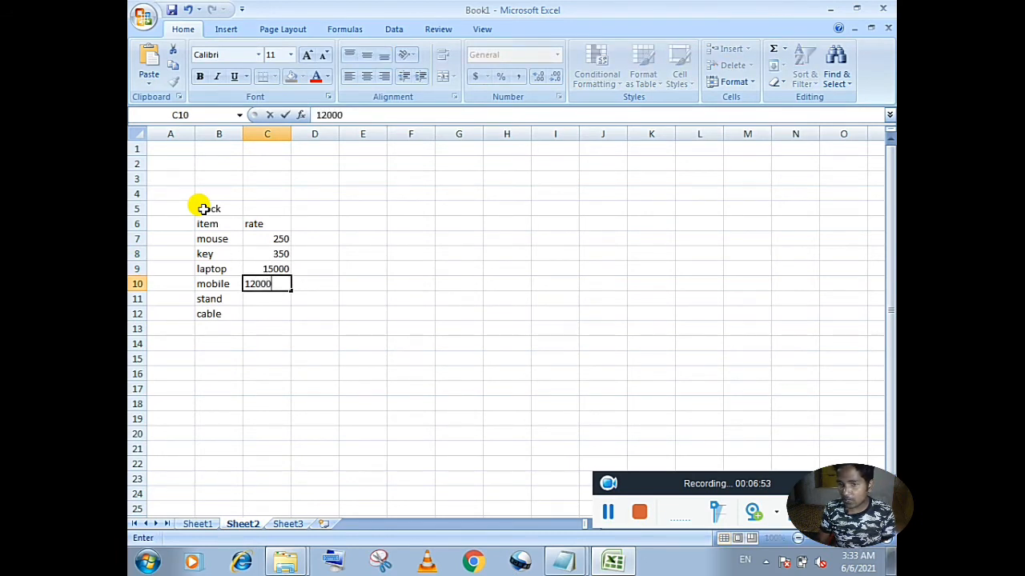
{"action": "key", "text": "Return"}
{"action": "type", "text": "1"}
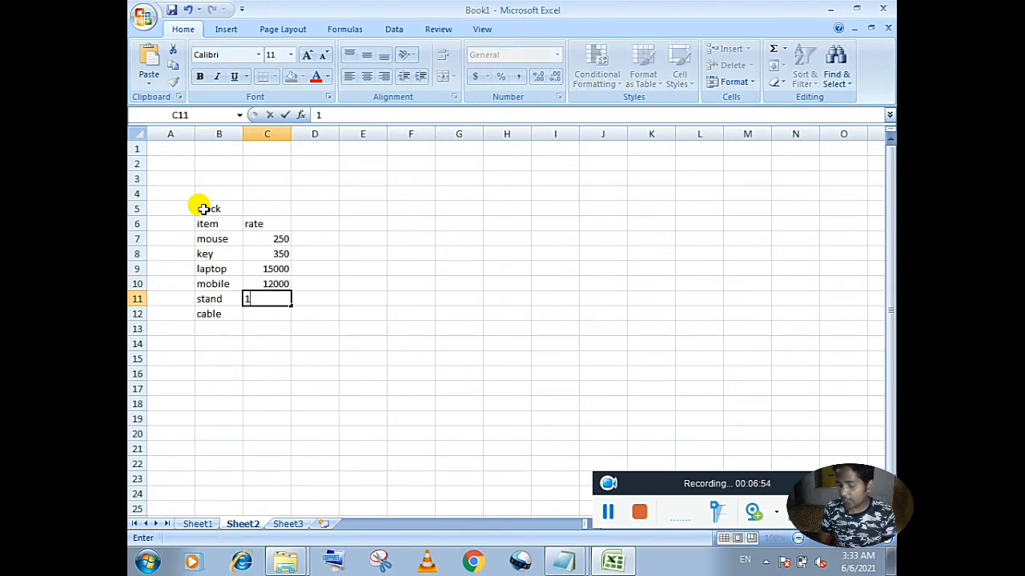
{"action": "type", "text": "25"}
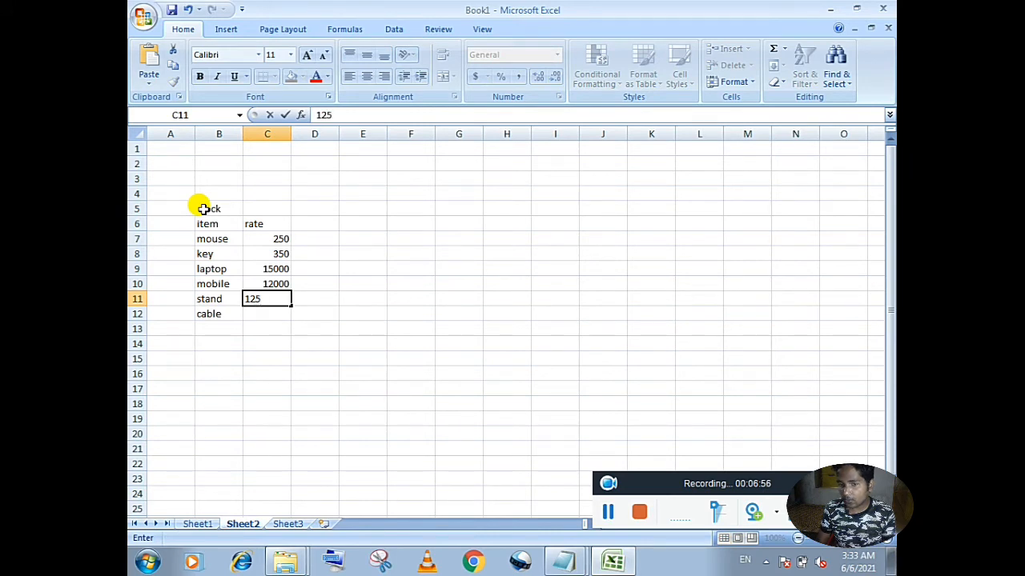
{"action": "key", "text": "Return"}
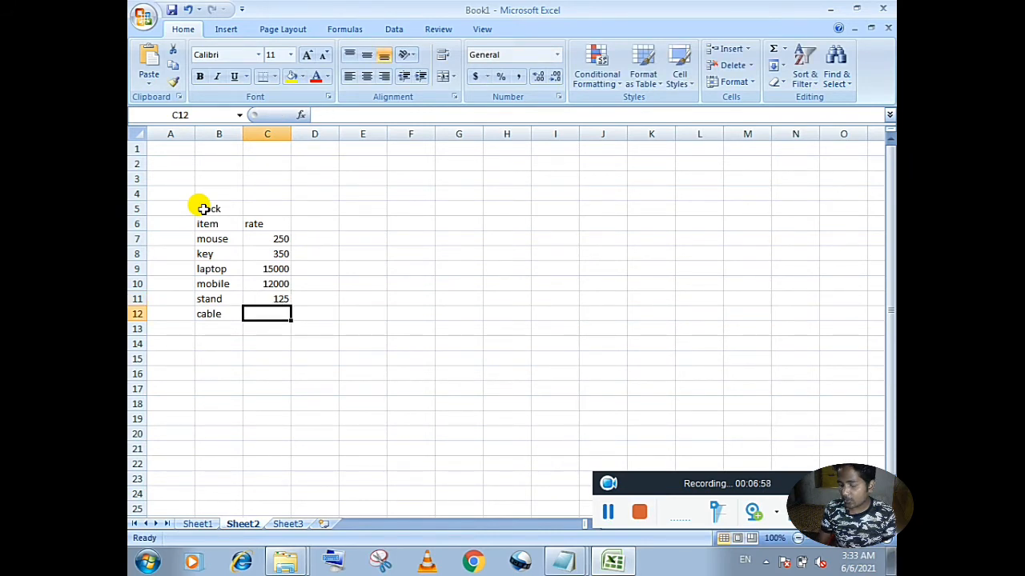
{"action": "type", "text": "45"}
{"action": "key", "text": "Right"}
Set up a lookup area with the headers item in H6 and rate in I6.
{"action": "key", "text": "Right"}
{"action": "key", "text": "Right"}
{"action": "key", "text": "Right"}
{"action": "key", "text": "Right"}
{"action": "key", "text": "Up"}
{"action": "key", "text": "Up"}
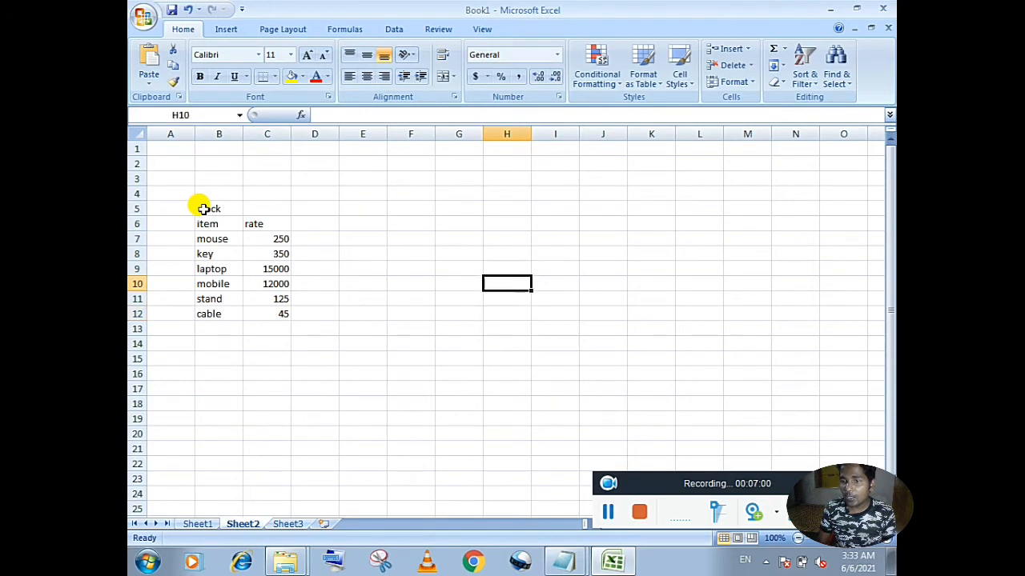
{"action": "key", "text": "Up"}
{"action": "key", "text": "Up"}
{"action": "key", "text": "Up"}
{"action": "key", "text": "Up"}
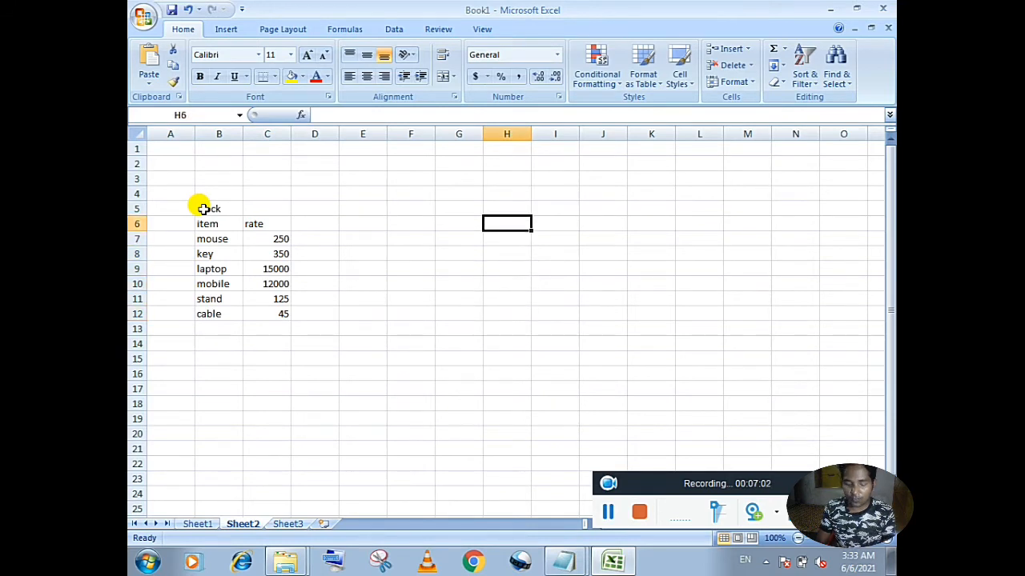
{"action": "type", "text": "item"}
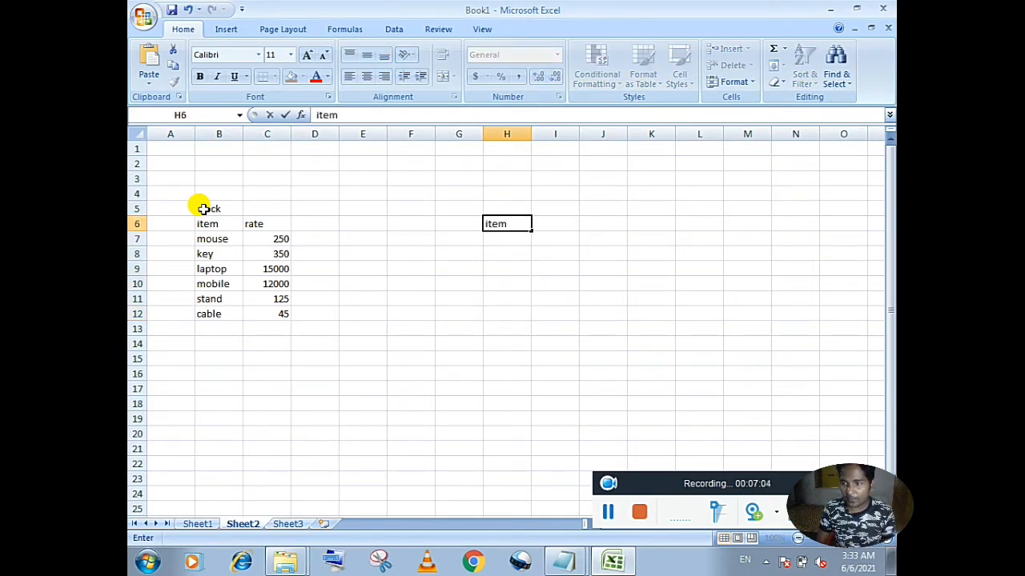
{"action": "key", "text": "Return"}
{"action": "key", "text": "Right"}
{"action": "key", "text": "Up"}
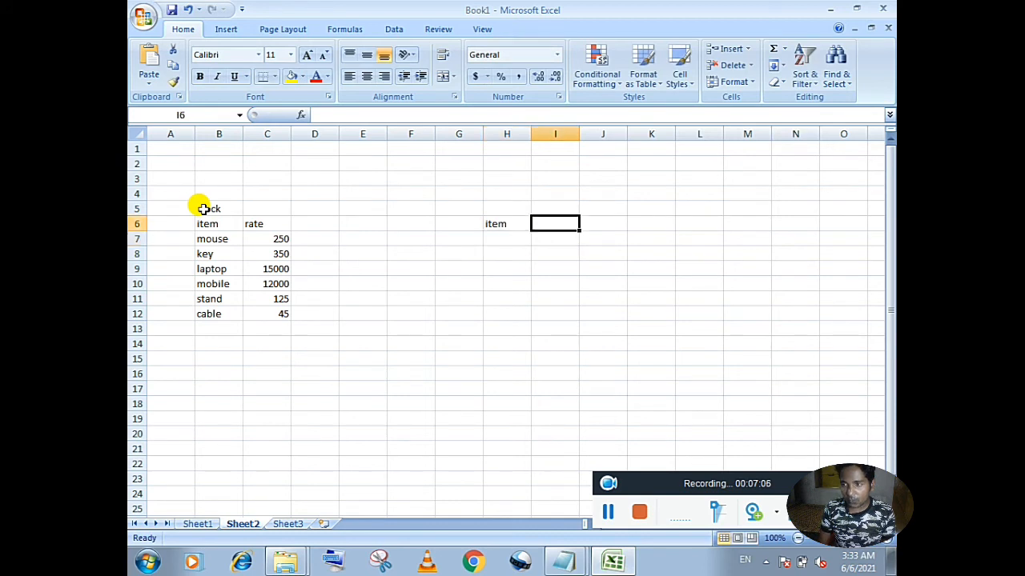
{"action": "type", "text": "a"}
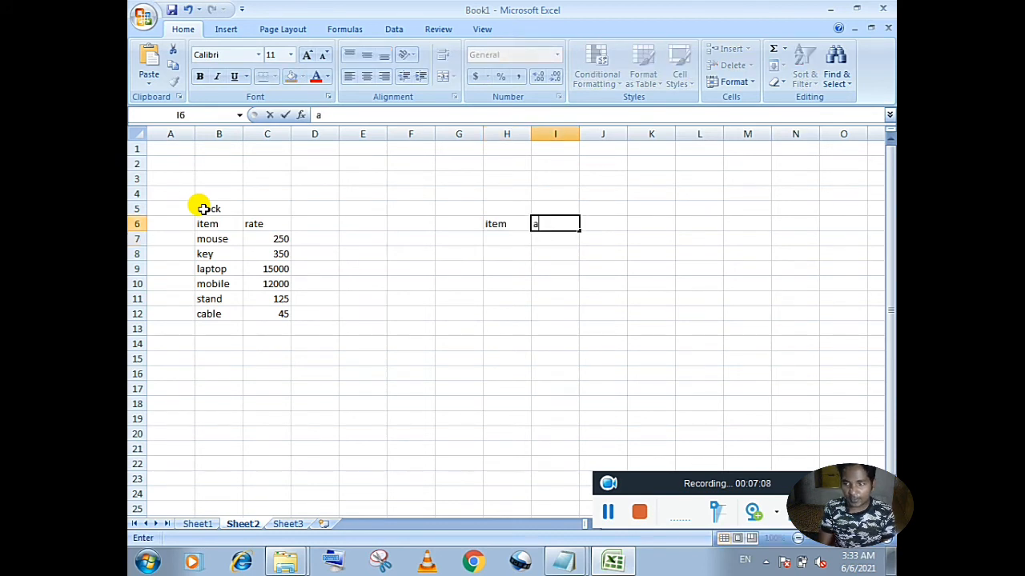
{"action": "key", "text": "BackSpace"}
{"action": "type", "text": "rate"}
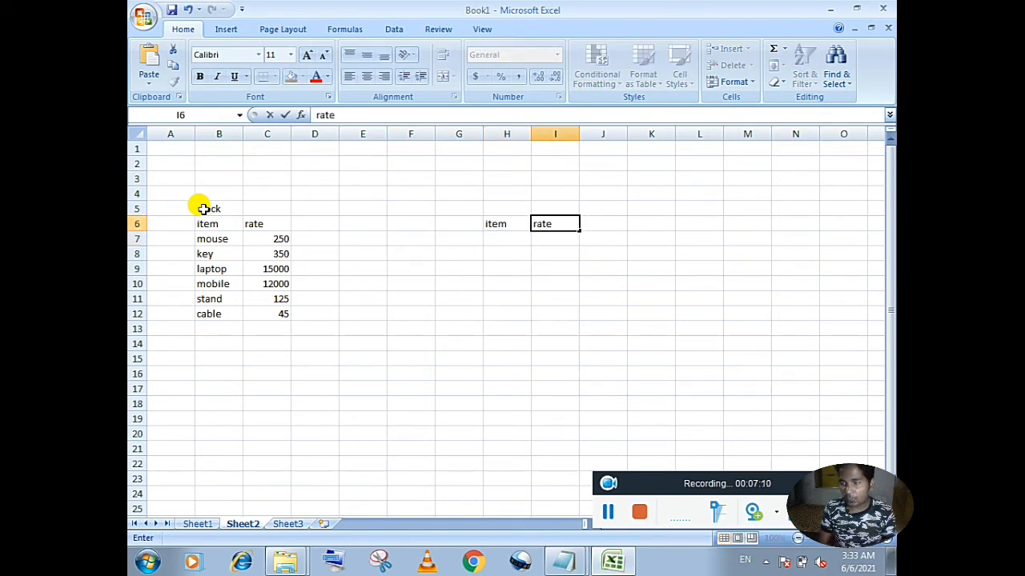
{"action": "key", "text": "Return"}
Enter mouse in H7 as the item to look up.
{"action": "key", "text": "Left"}
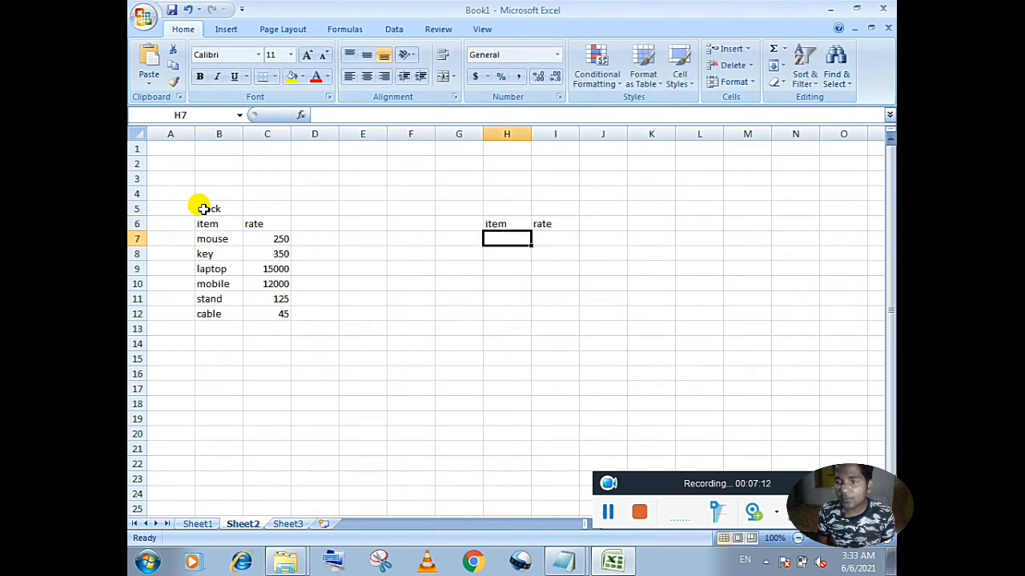
{"action": "key", "text": "Right"}
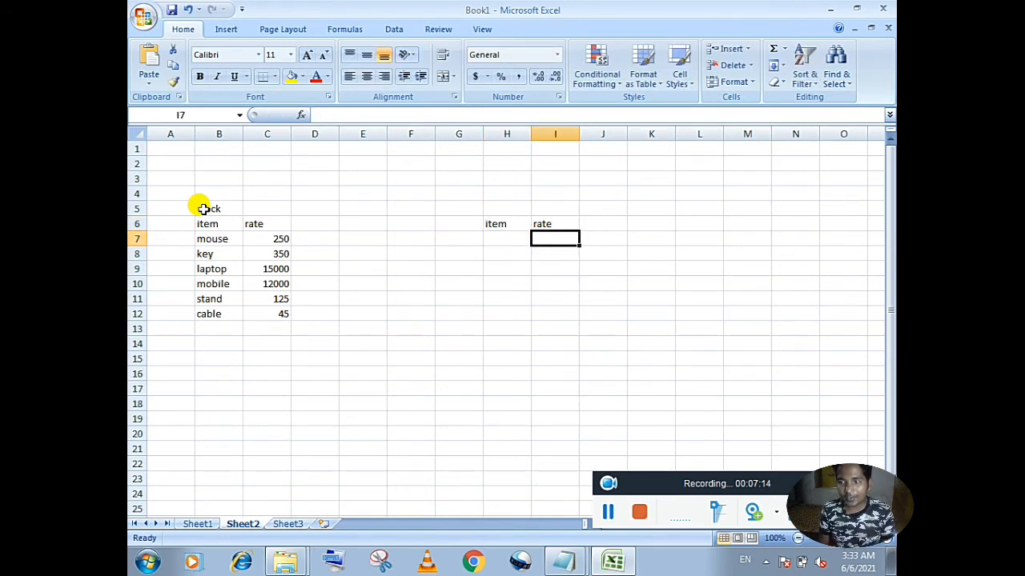
{"action": "key", "text": "Left"}
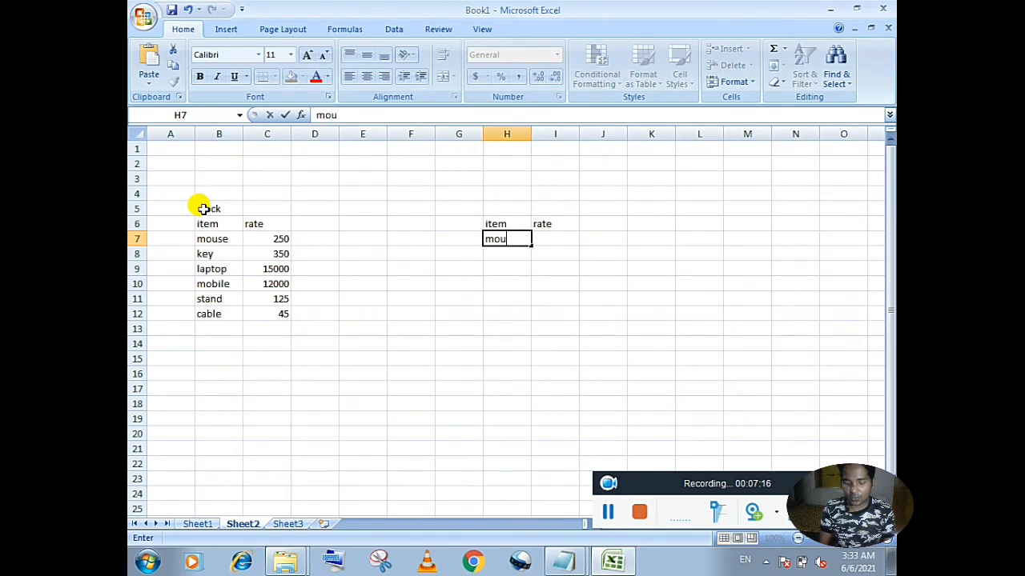
{"action": "key", "text": "Tab"}
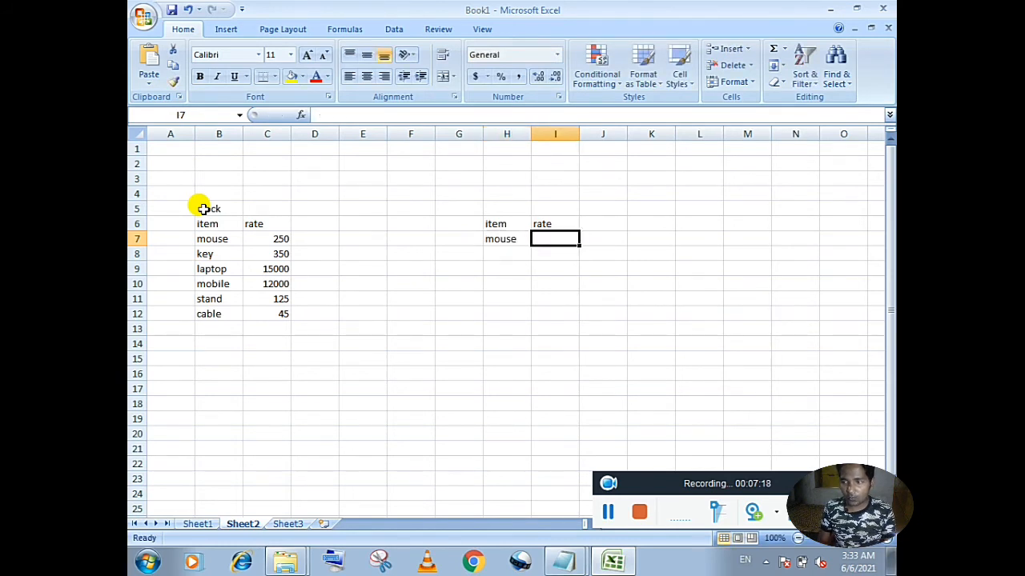
Enter the formula =VLOOKUP(H7,B6:C12,2) in I7 to fetch the item's rate.
{"action": "type", "text": "=vlook"}
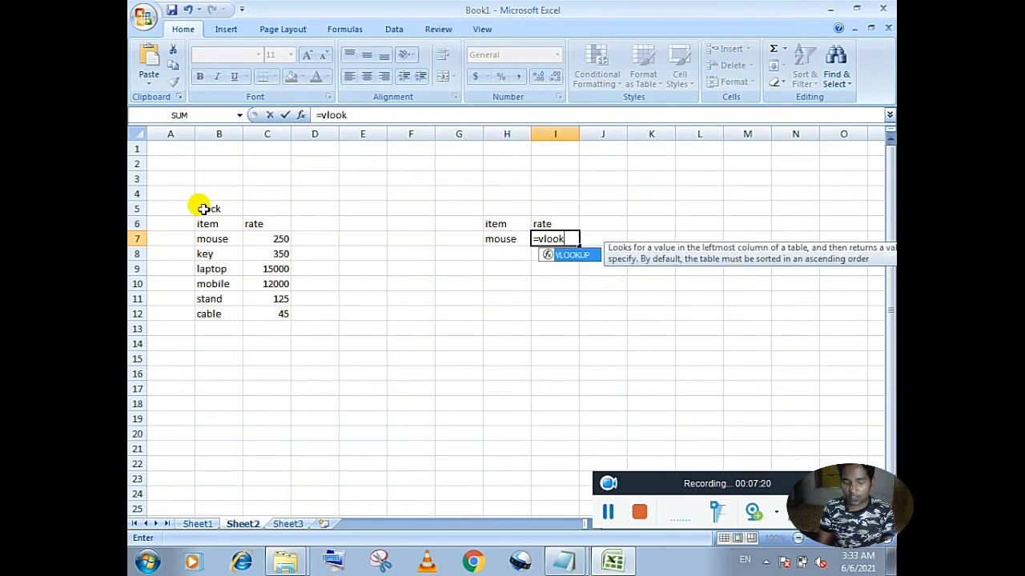
{"action": "type", "text": "up("}
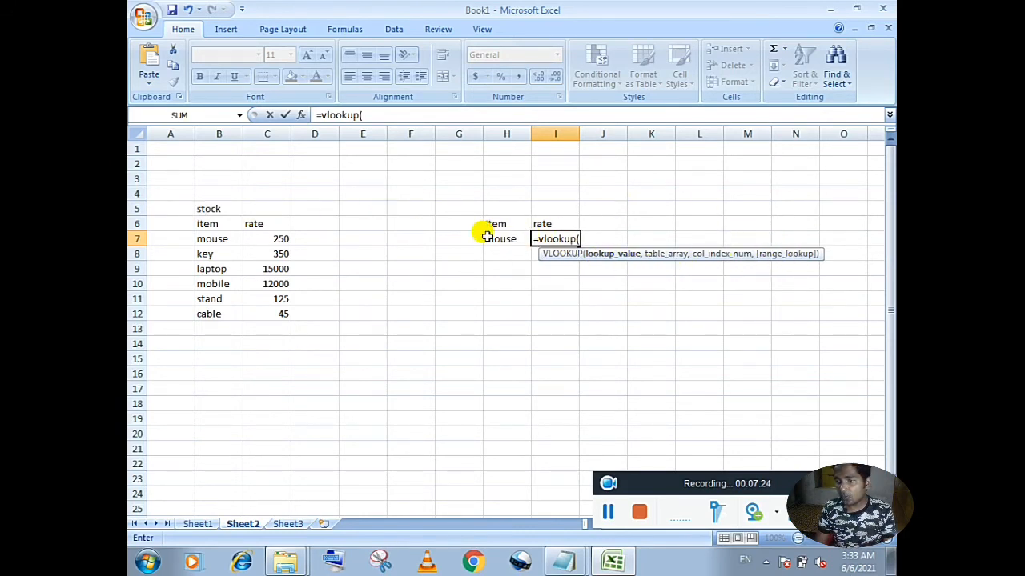
{"action": "left_click", "coordinate": [511, 239]}
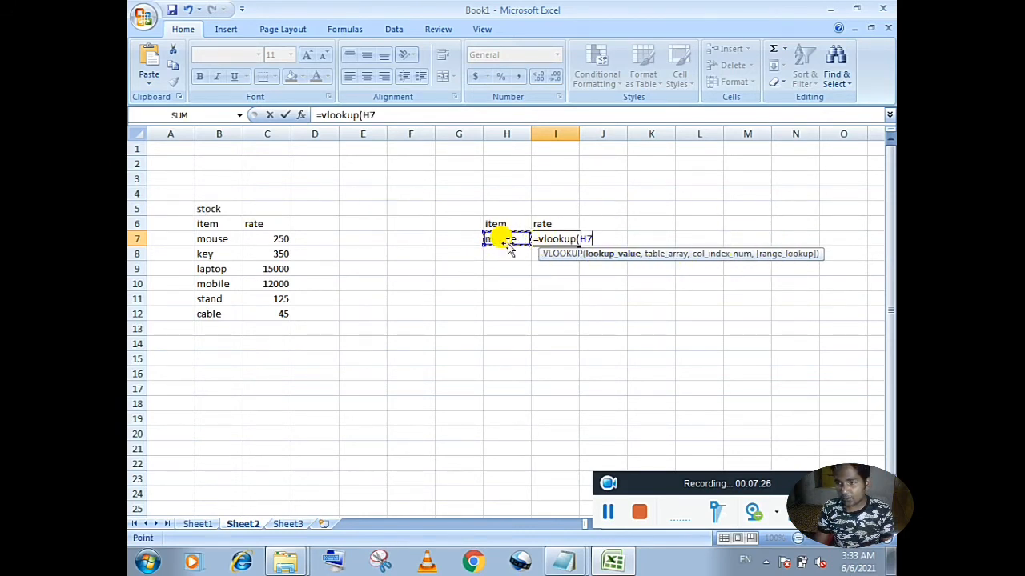
{"action": "type", "text": ","}
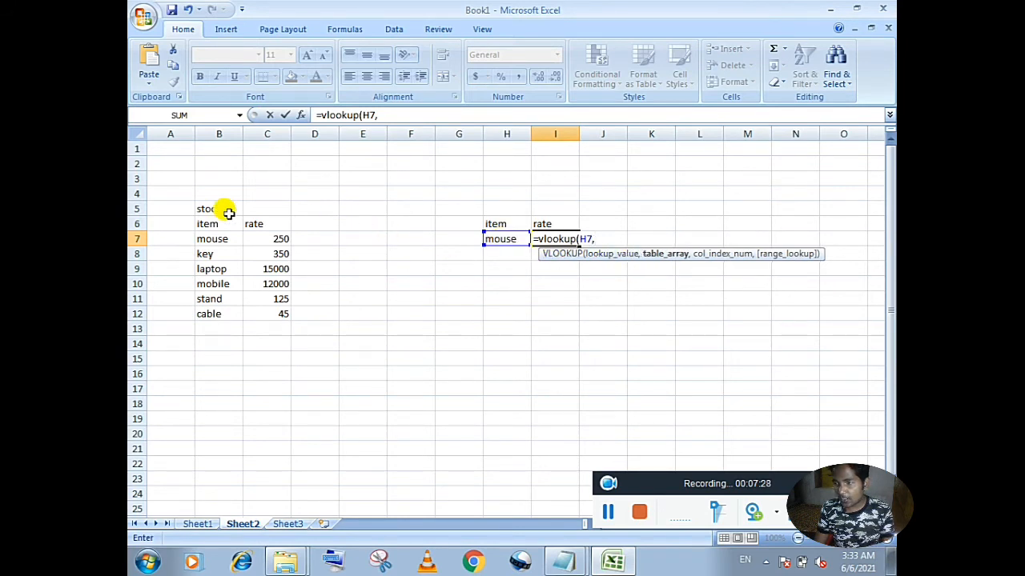
{"action": "left_click_drag", "start_coordinate": [204, 224], "coordinate": [276, 314]}
{"action": "type", "text": ",2"}
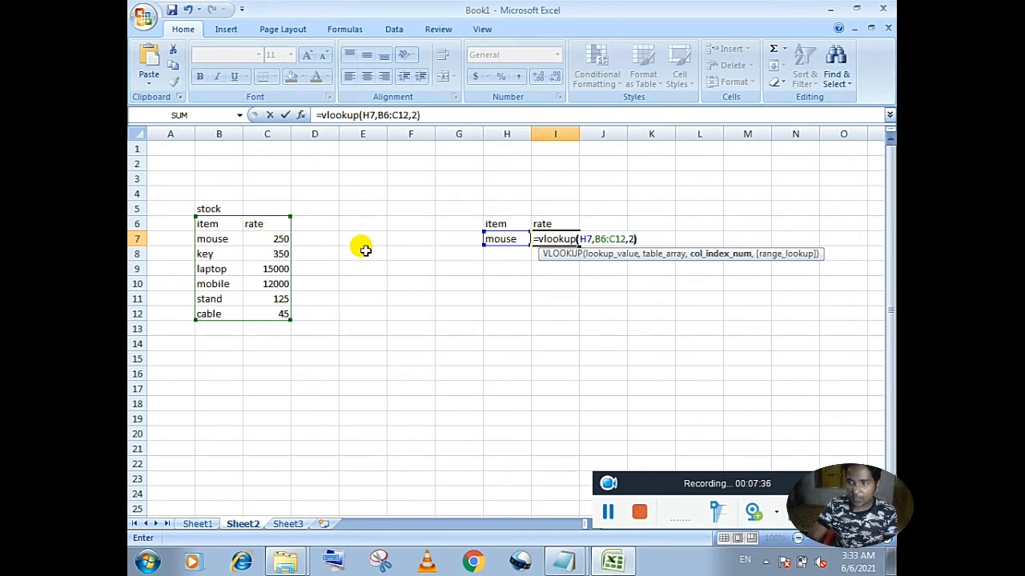
{"action": "key", "text": "Return"}
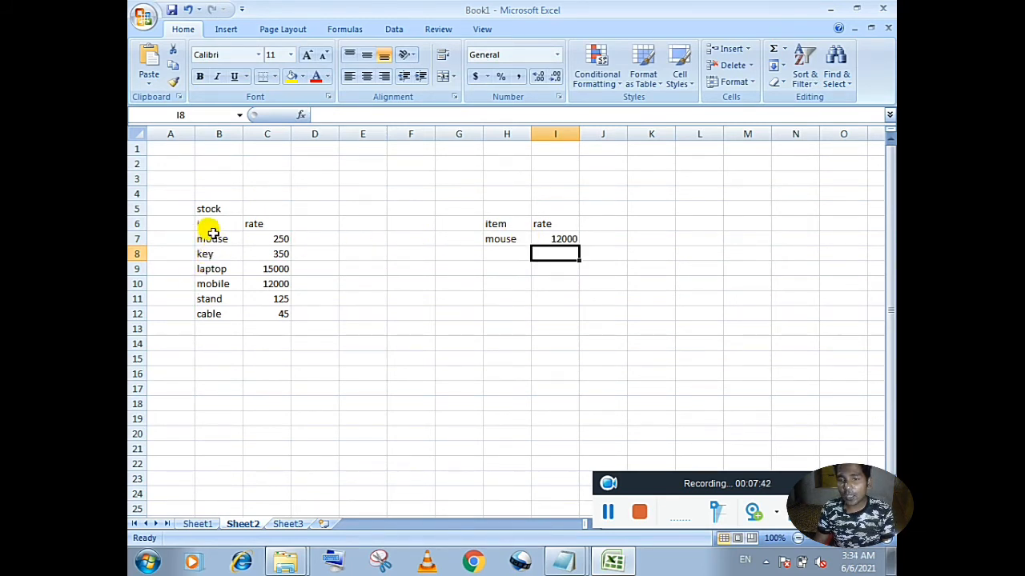
Test the rate lookup by changing the item in H7 to key.
{"action": "left_click", "coordinate": [500, 236]}
{"action": "type", "text": "key"}
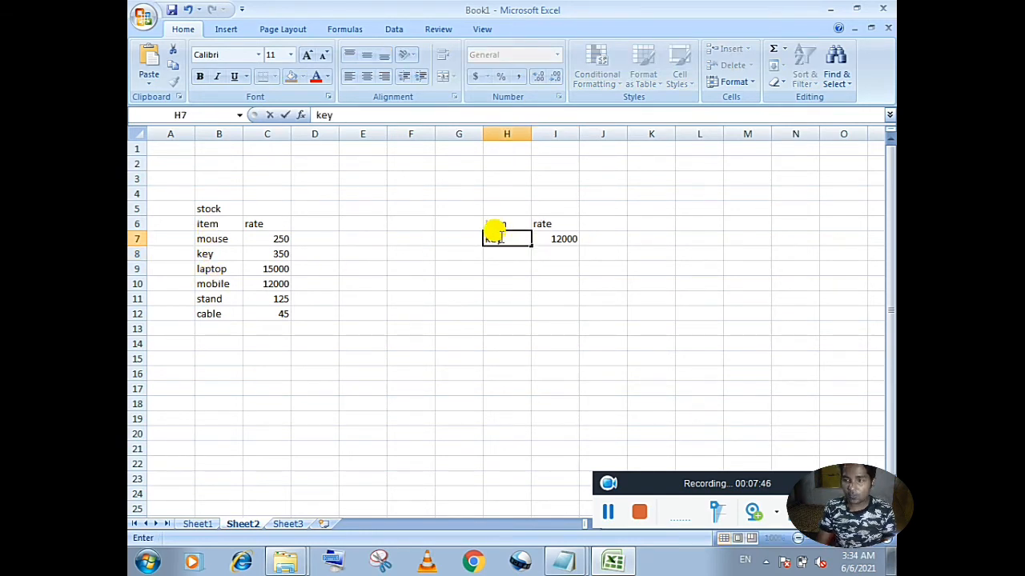
{"action": "key", "text": "Return"}
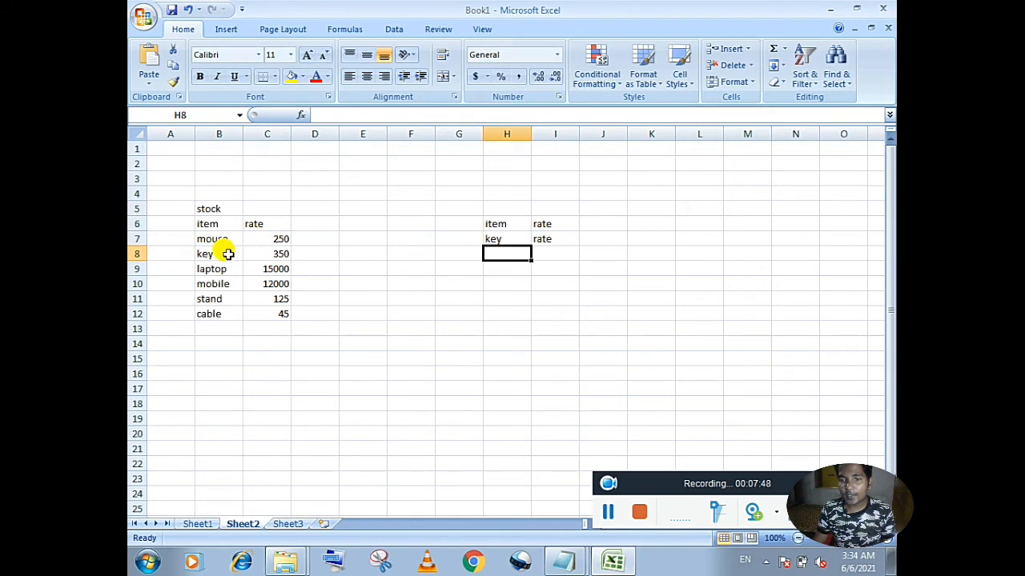
Add FALSE (exact match) as the range_lookup argument of the VLOOKUP formula in I7.
{"action": "double_click", "coordinate": [538, 237]}
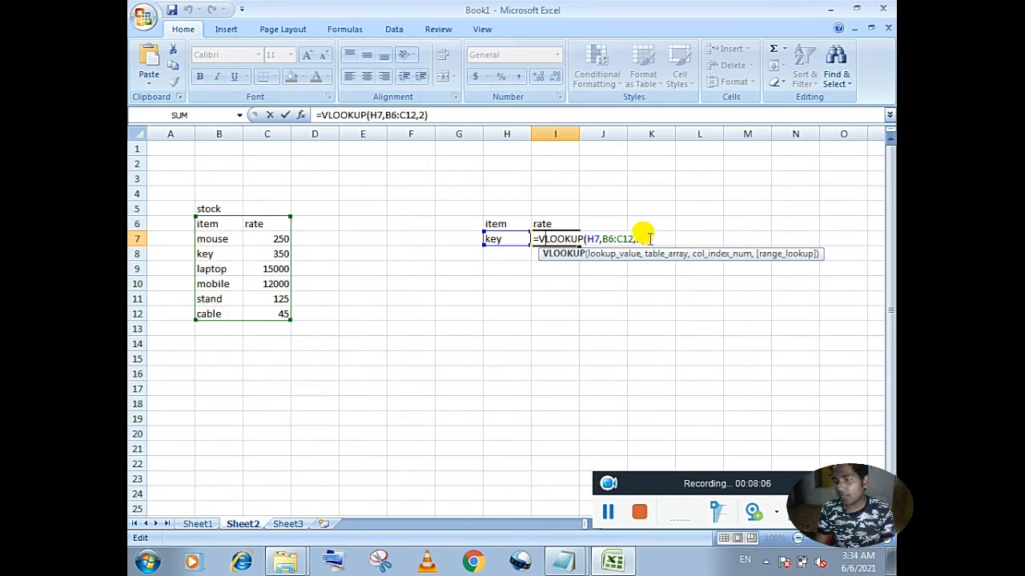
{"action": "left_click", "coordinate": [640, 239]}
{"action": "type", "text": ","}
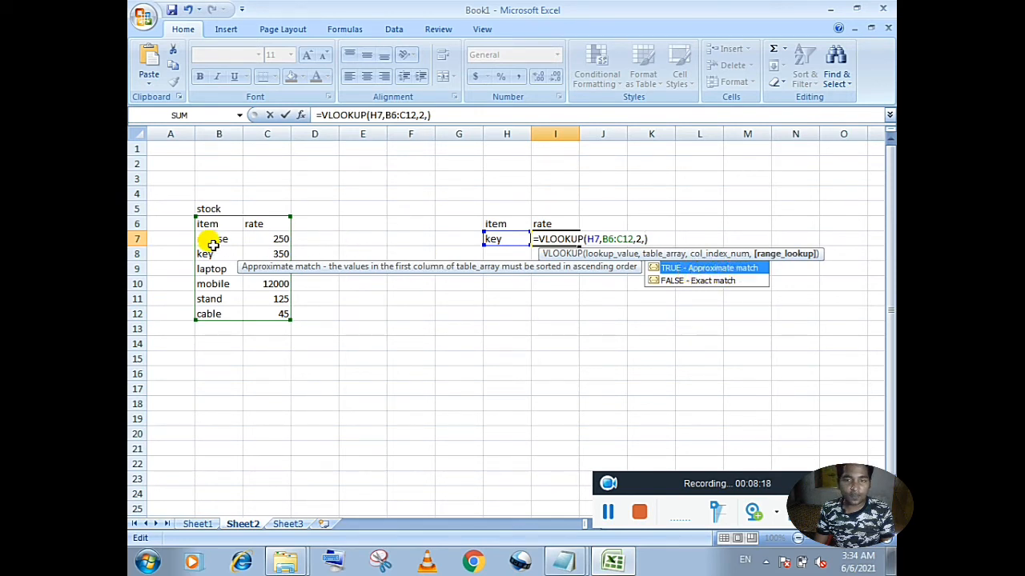
{"action": "left_click", "coordinate": [708, 282]}
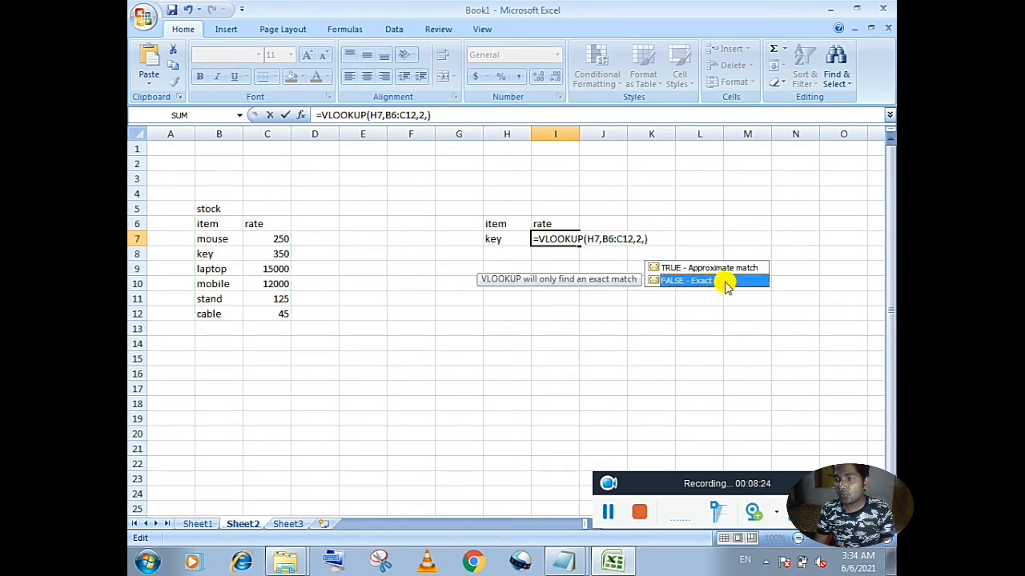
{"action": "left_click", "coordinate": [646, 239]}
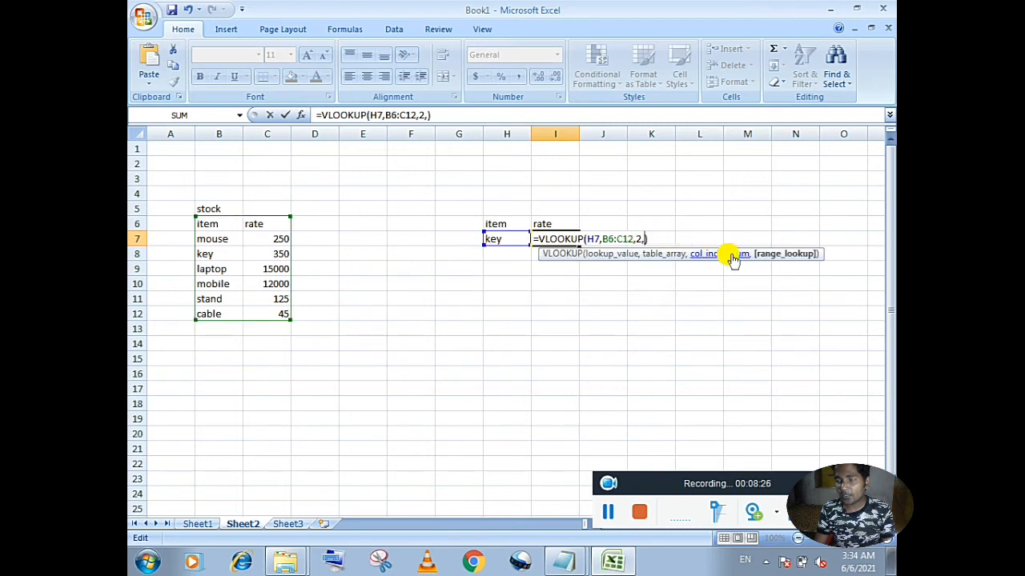
{"action": "type", "text": "0"}
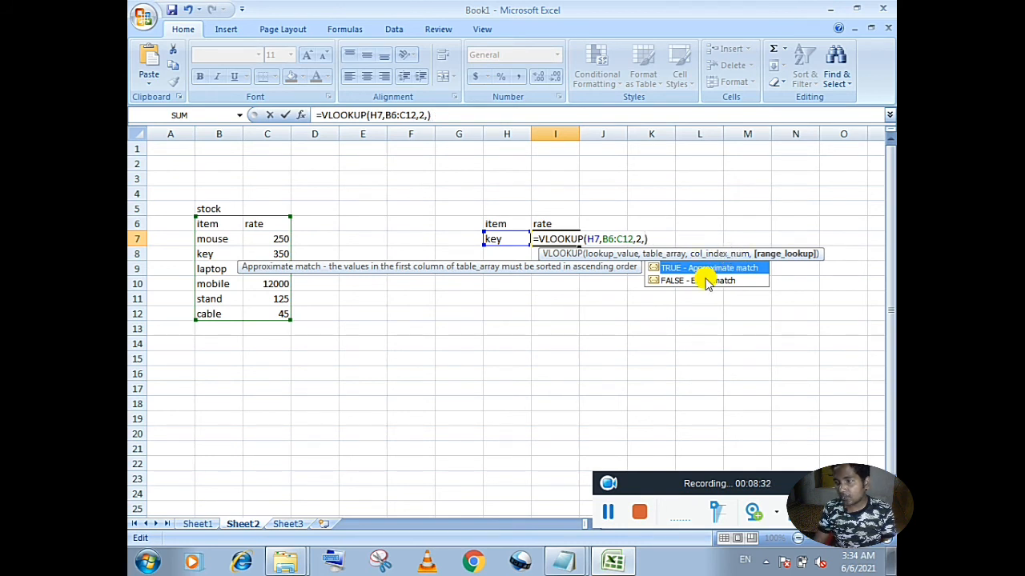
{"action": "left_click", "coordinate": [708, 281]}
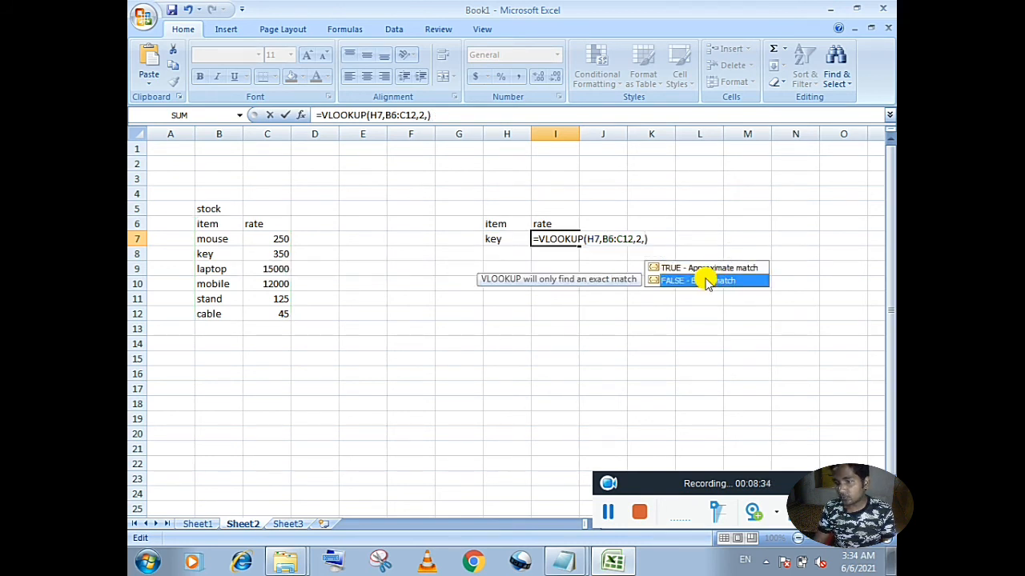
{"action": "double_click", "coordinate": [708, 281]}
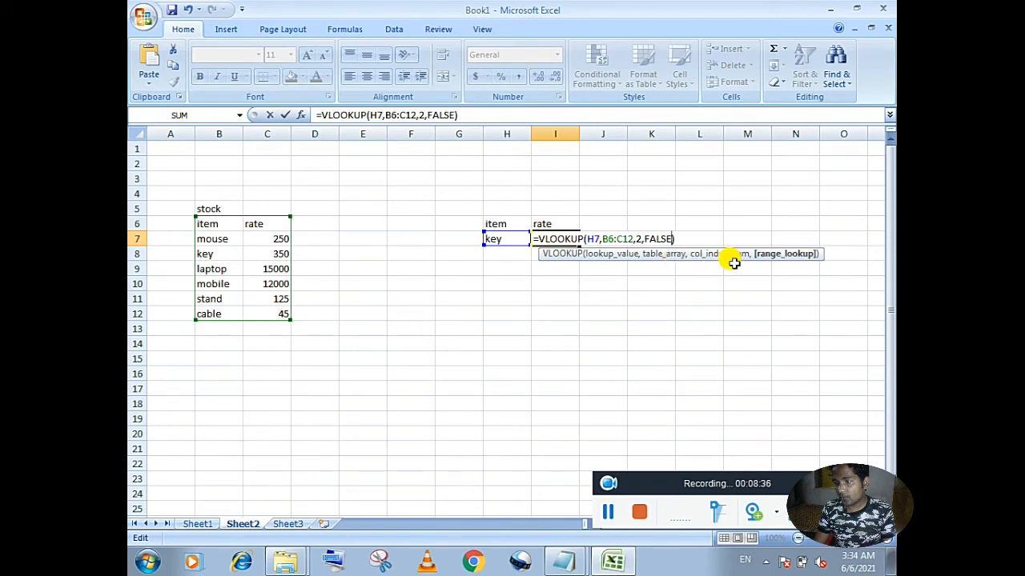
{"action": "key", "text": "Return"}
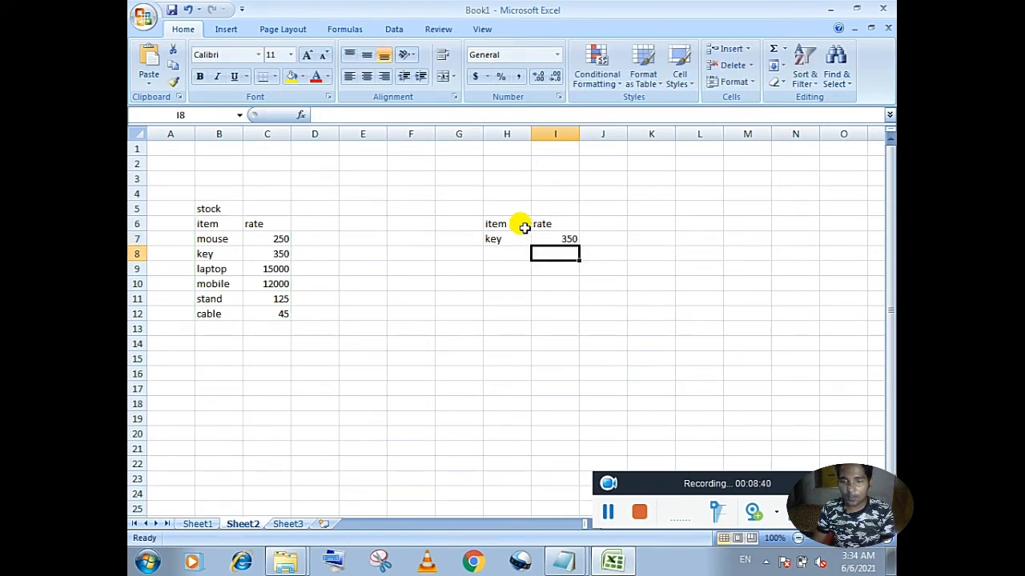
Test the exact-match rate lookup by changing the item in H7 to laptop.
{"action": "left_click", "coordinate": [484, 236]}
{"action": "type", "text": "la"}
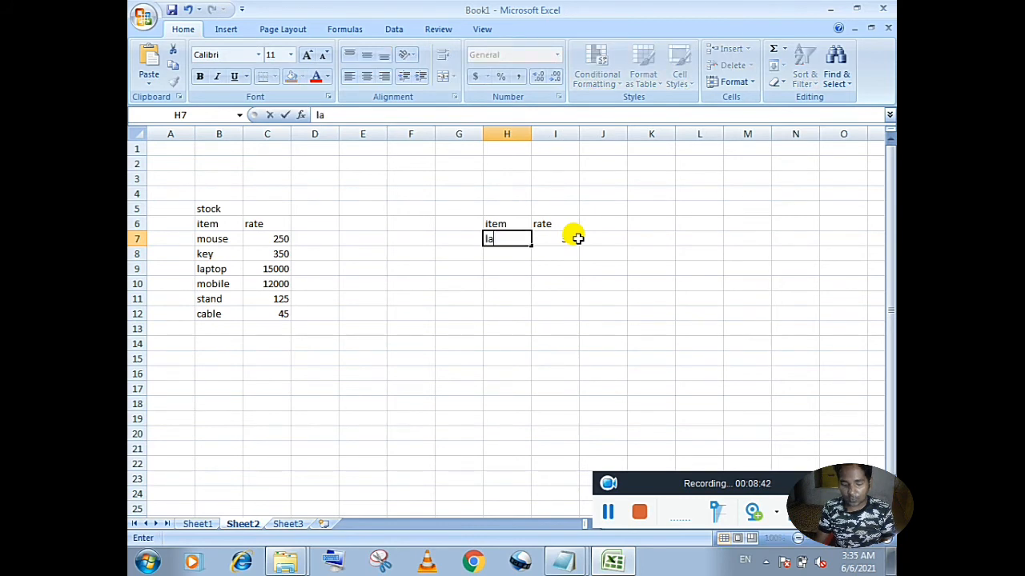
{"action": "type", "text": "ptop"}
{"action": "key", "text": "Tab"}
{"action": "type", "text": "15000"}
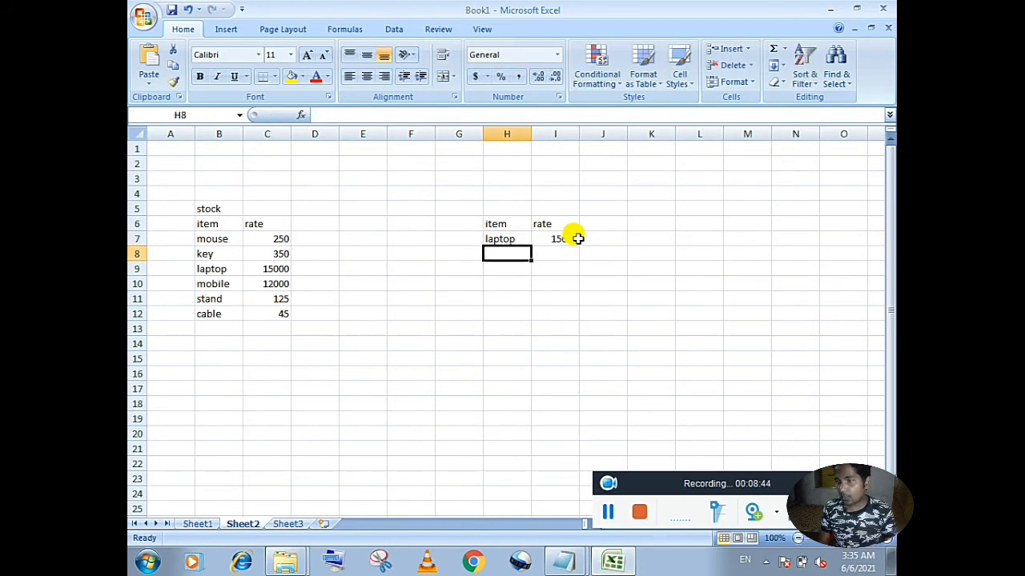
{"action": "key", "text": "Return"}
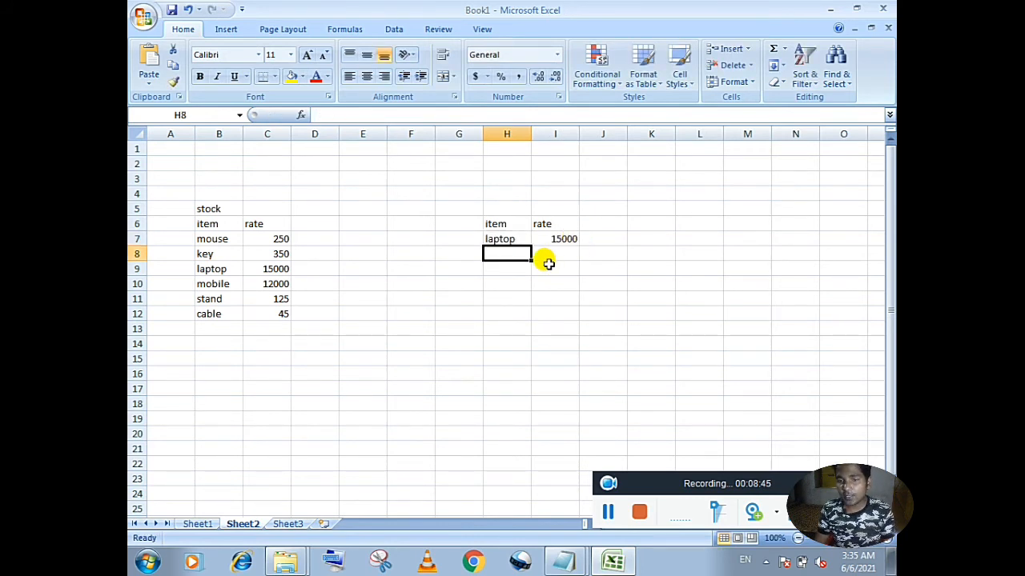
Change the item to look up in H7 to mouse.
{"action": "left_click", "coordinate": [498, 235]}
{"action": "type", "text": "mouse"}
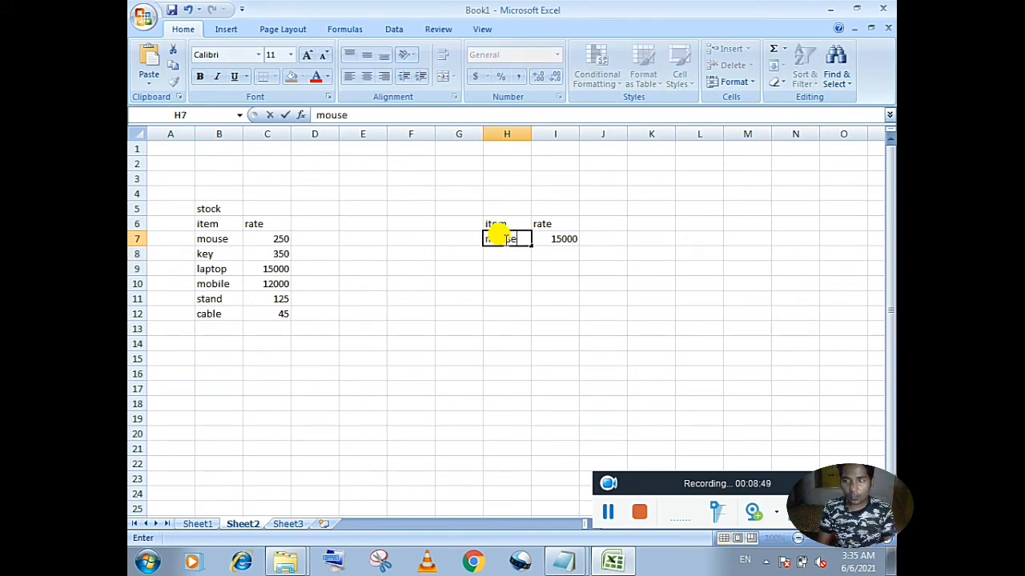
{"action": "key", "text": "Return"}
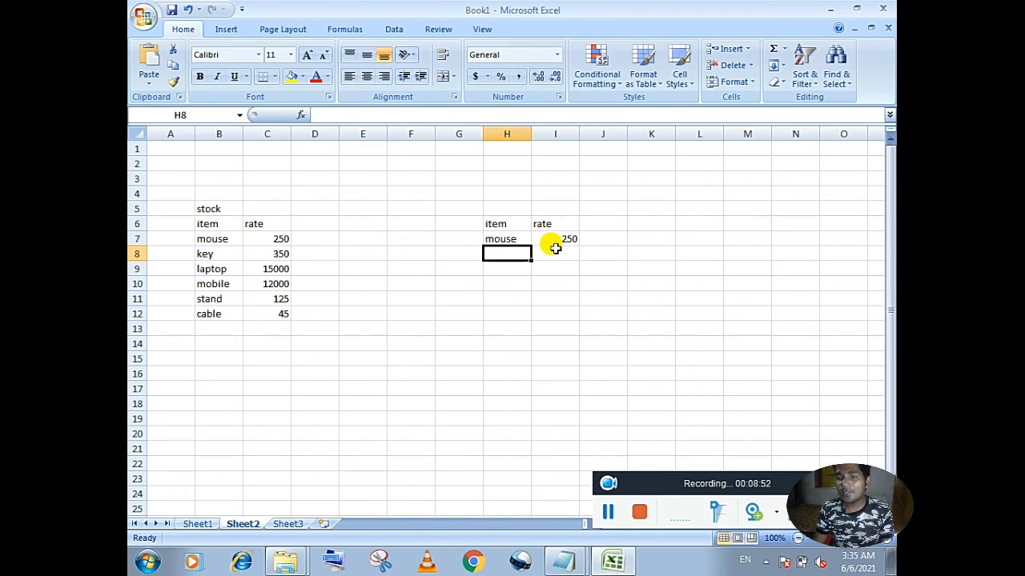
Review the stock table's item names and the arguments of the VLOOKUP formula in I7.
{"action": "left_click", "coordinate": [206, 236]}
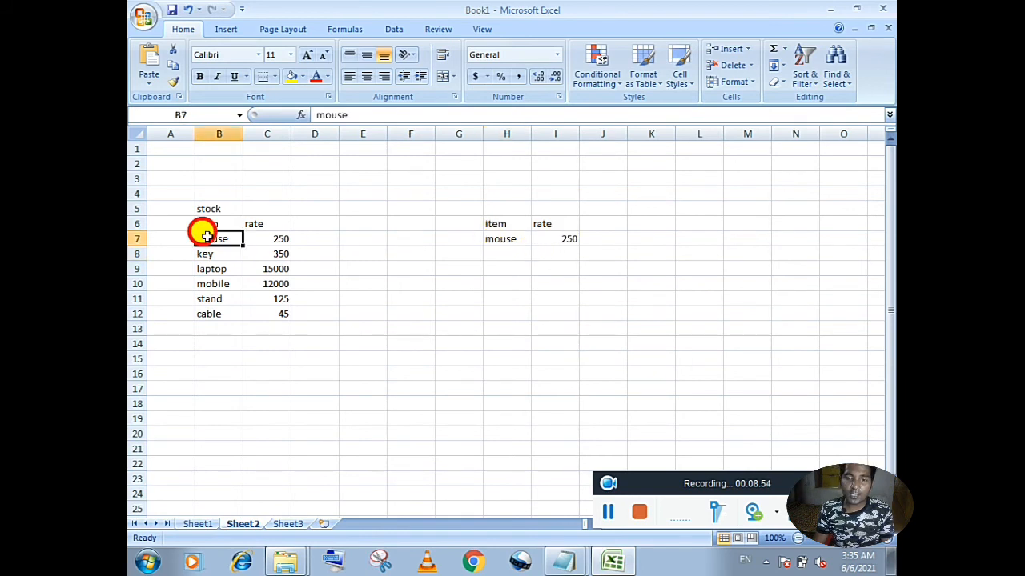
{"action": "left_click_drag", "start_coordinate": [206, 236], "coordinate": [202, 280]}
{"action": "left_click", "coordinate": [544, 239]}
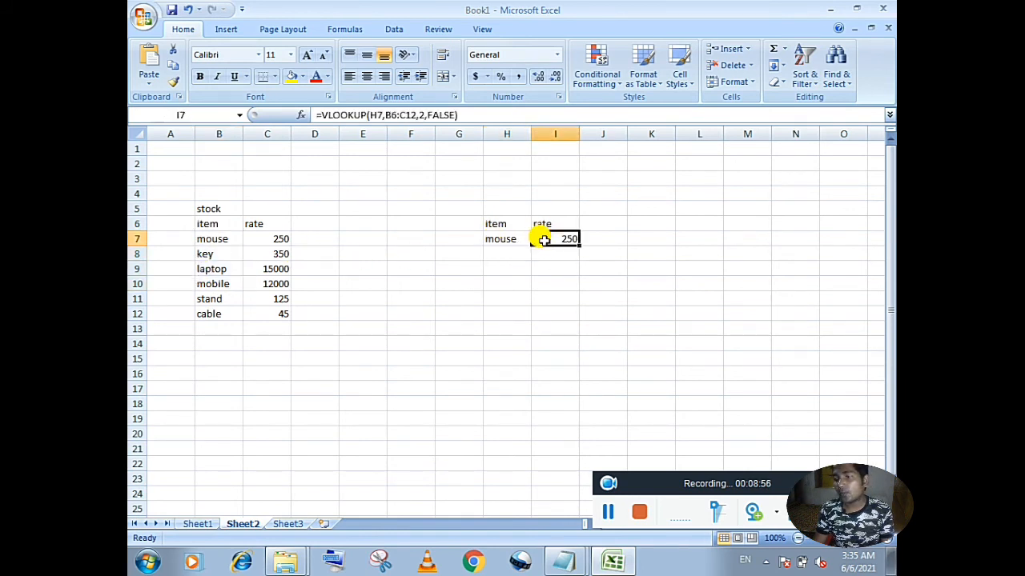
{"action": "double_click", "coordinate": [545, 239]}
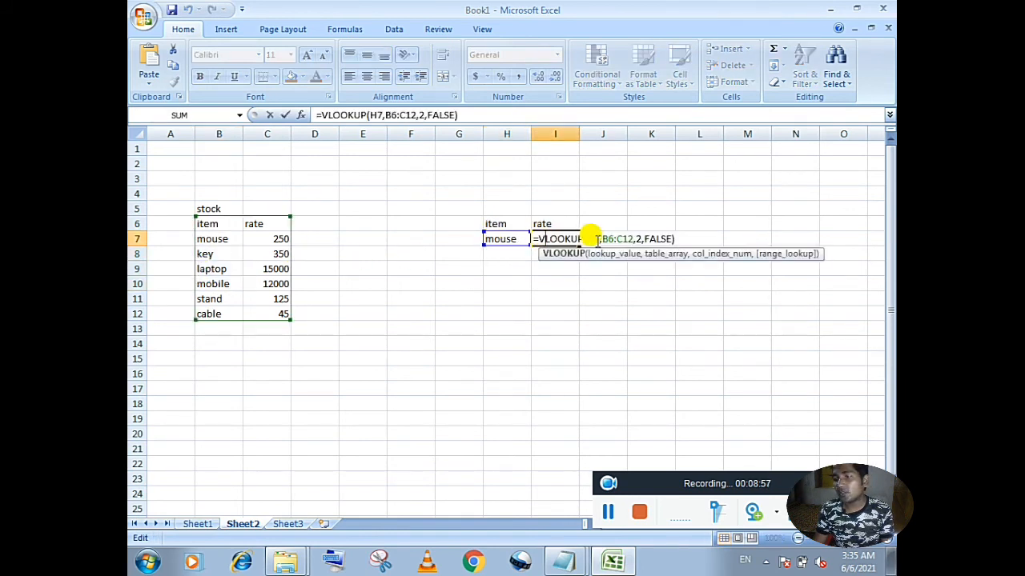
{"action": "left_click", "coordinate": [674, 238]}
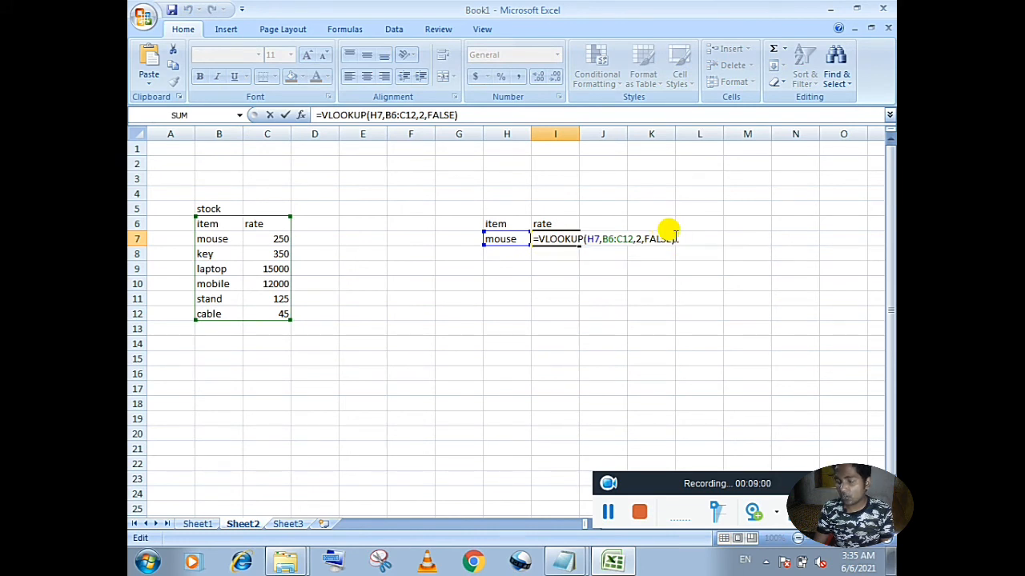
{"action": "key", "text": "Return"}
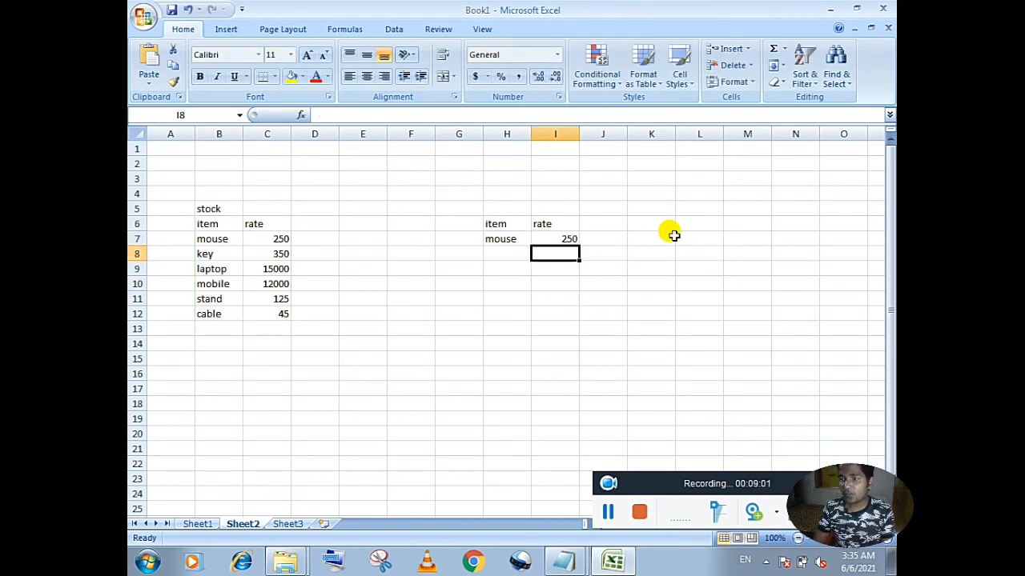
Copy the employee table D8:G19 from Sheet1 and paste it transposed at A7 on Sheet3.
{"action": "left_click", "coordinate": [198, 524]}
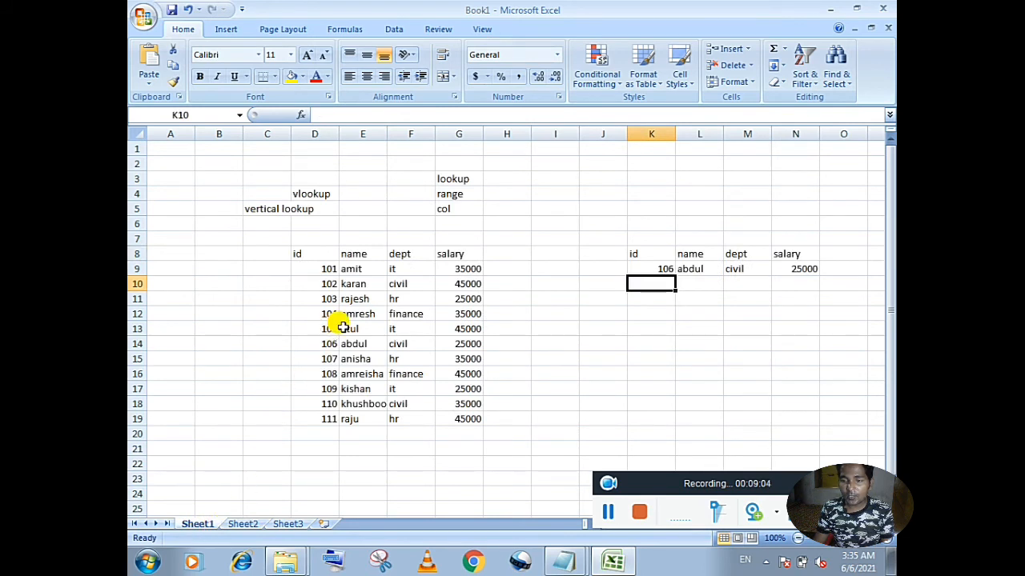
{"action": "left_click_drag", "start_coordinate": [328, 247], "coordinate": [460, 422]}
{"action": "key", "text": "ctrl+c"}
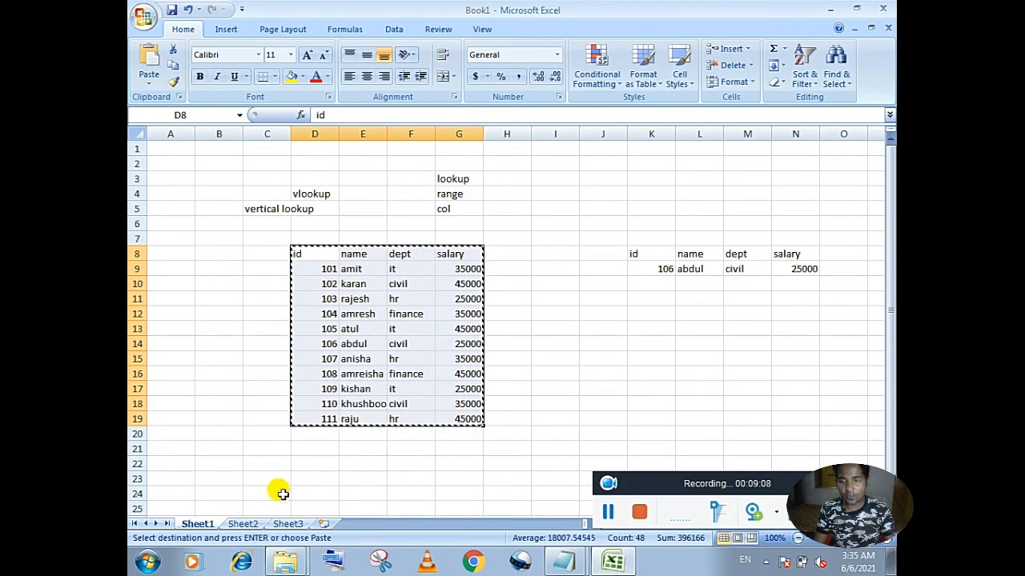
{"action": "left_click", "coordinate": [287, 524]}
{"action": "left_click", "coordinate": [164, 237]}
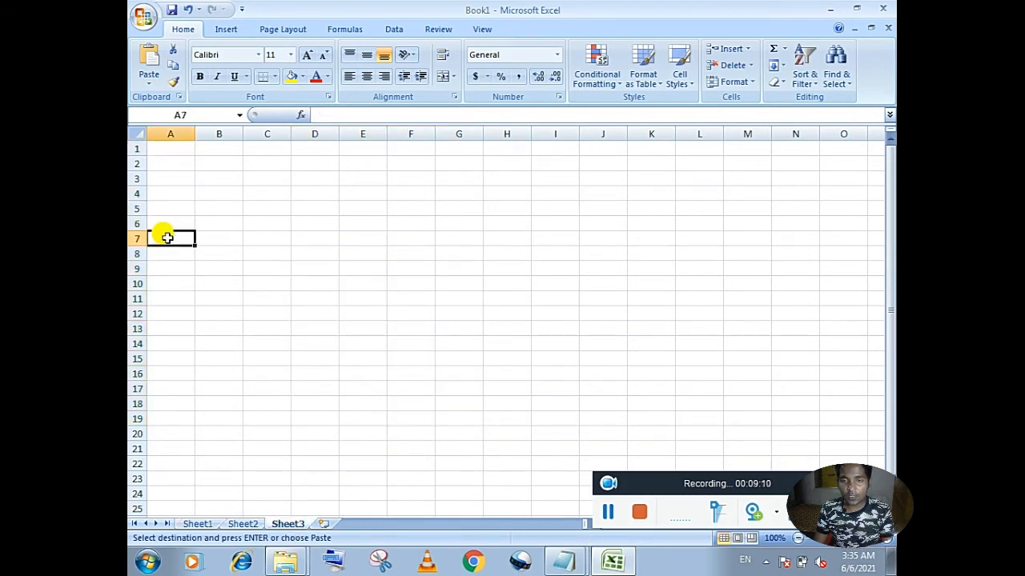
{"action": "right_click", "coordinate": [169, 239]}
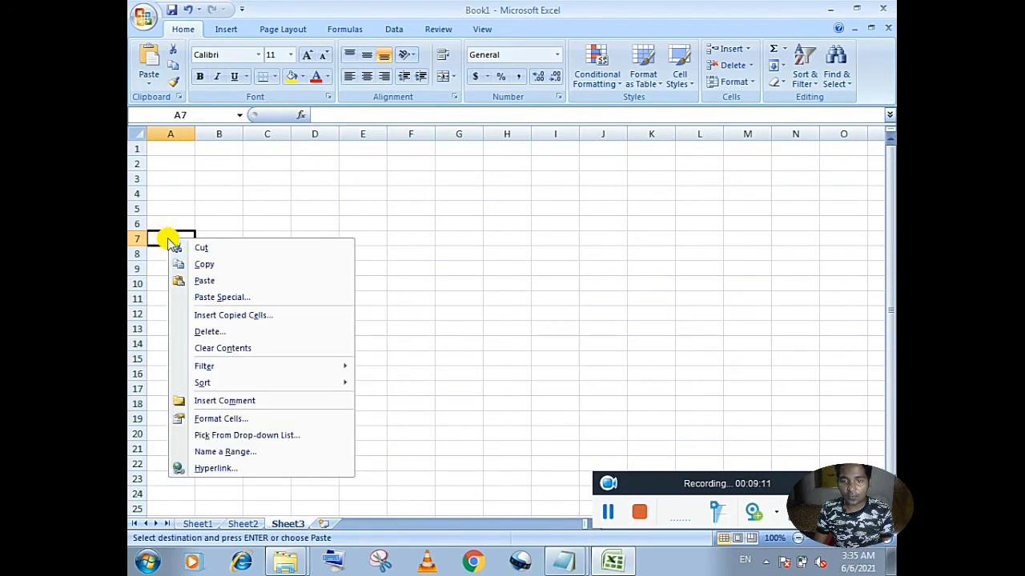
{"action": "left_click", "coordinate": [222, 297]}
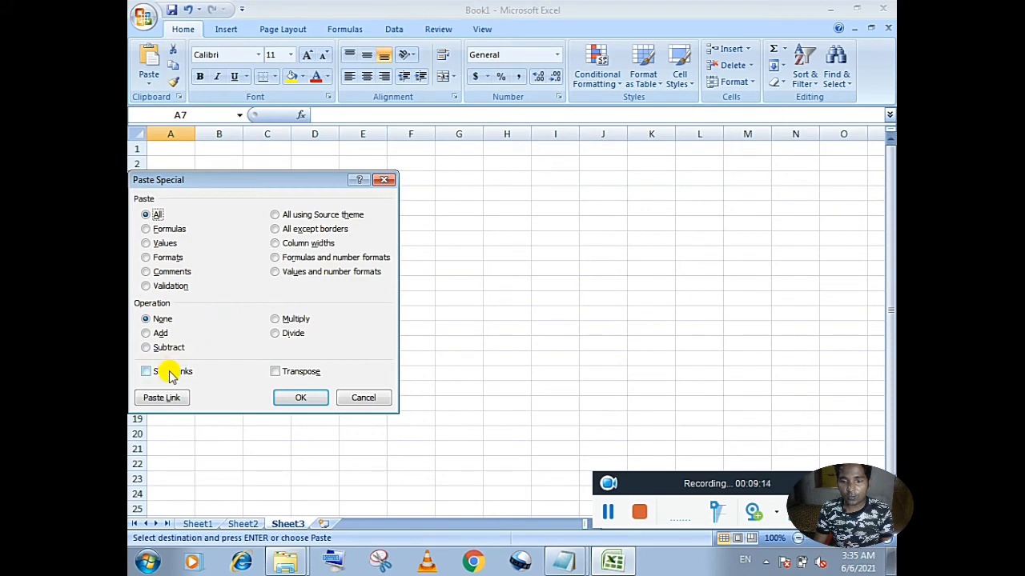
{"action": "left_click", "coordinate": [275, 372]}
{"action": "left_click", "coordinate": [307, 398]}
{"action": "left_click", "coordinate": [220, 324]}
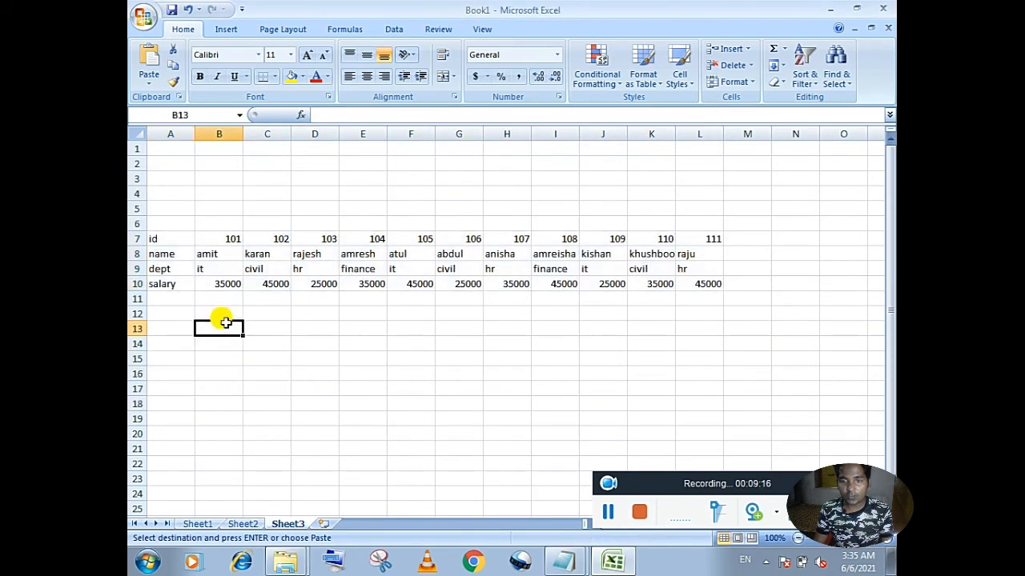
Set up a lookup area with the headers id in D16 and name in E16, and enter 102 as the id in D17.
{"action": "left_click_drag", "start_coordinate": [165, 240], "coordinate": [506, 239]}
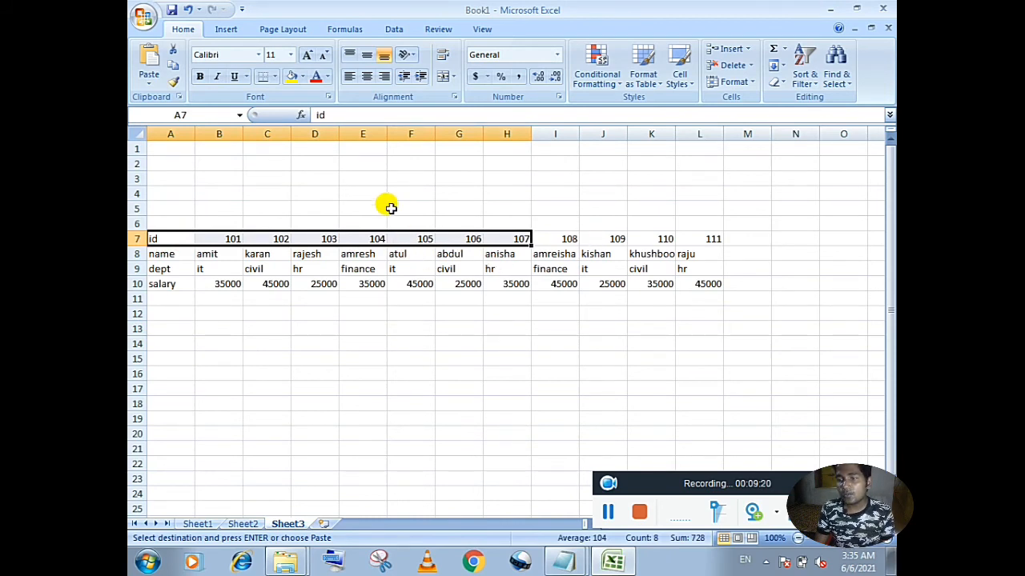
{"action": "left_click", "coordinate": [325, 373]}
{"action": "type", "text": "i"}
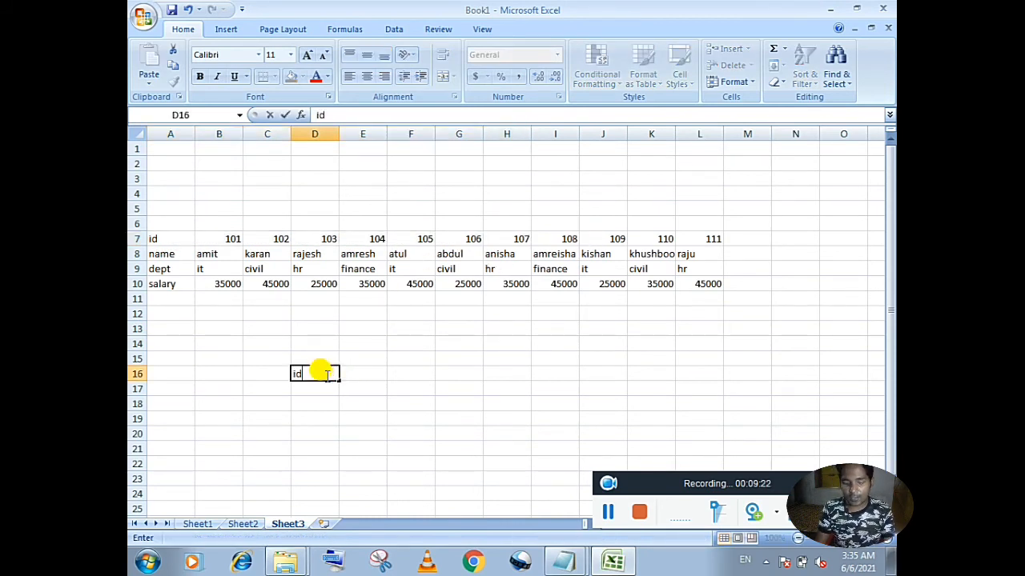
{"action": "type", "text": "d"}
{"action": "key", "text": "Tab"}
{"action": "type", "text": "nam"}
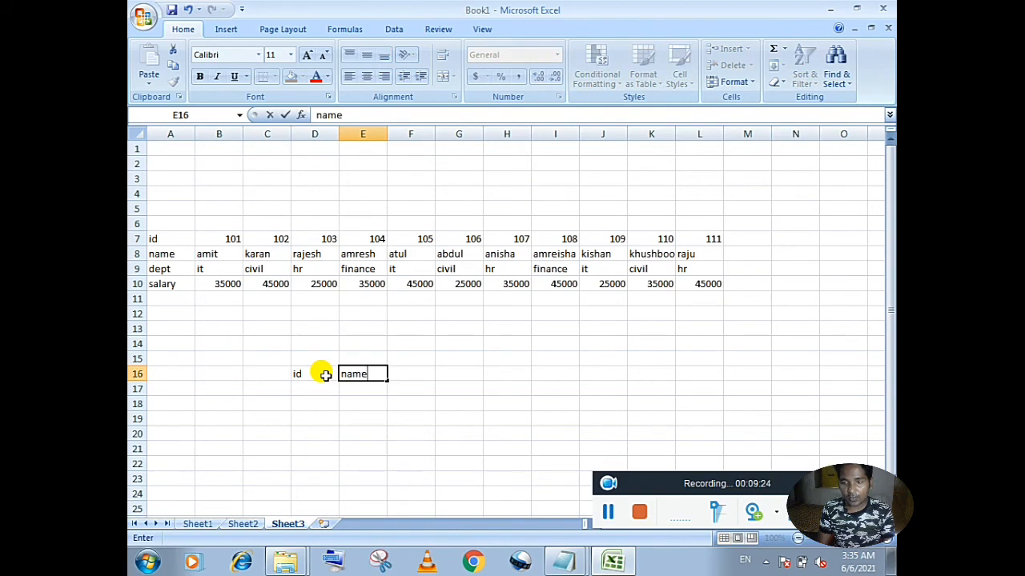
{"action": "key", "text": "Return"}
{"action": "type", "text": "102"}
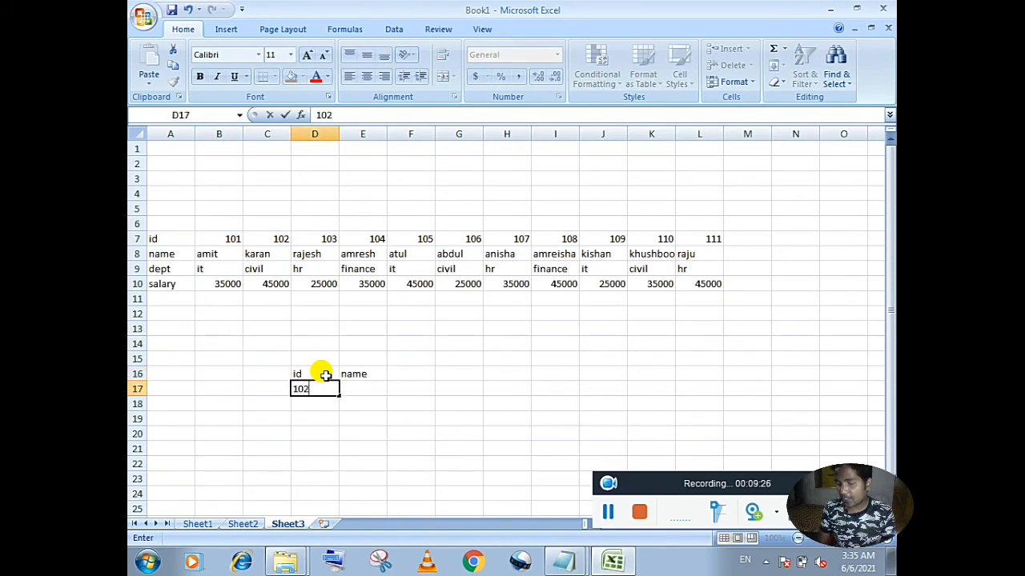
{"action": "key", "text": "Tab"}
Enter the formula =HLOOKUP(D17,A7:L10,2) in E17 to look up the employee name for the id in D17.
{"action": "type", "text": "=h"}
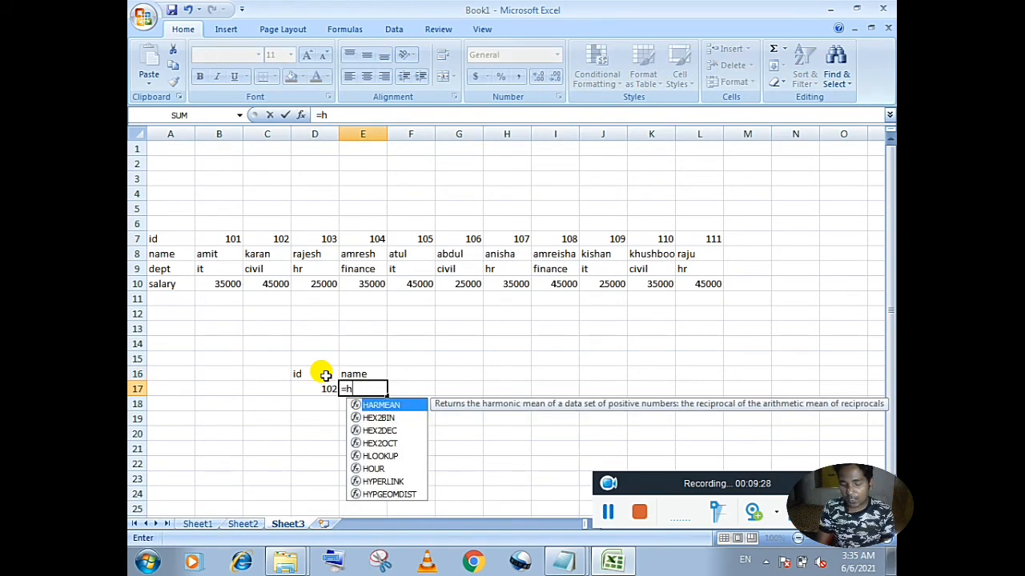
{"action": "type", "text": "lookup("}
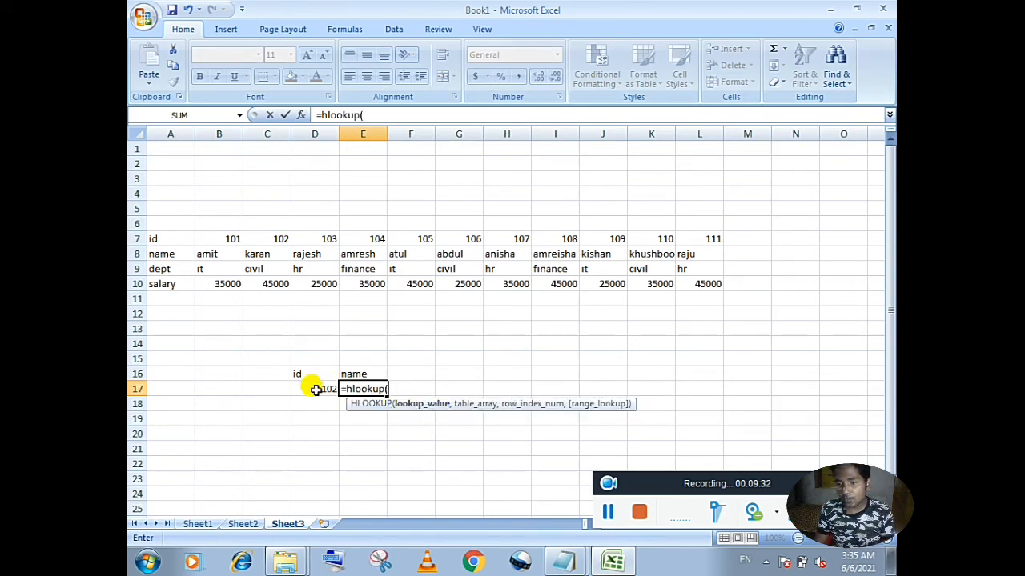
{"action": "left_click", "coordinate": [316, 390]}
{"action": "type", "text": ","}
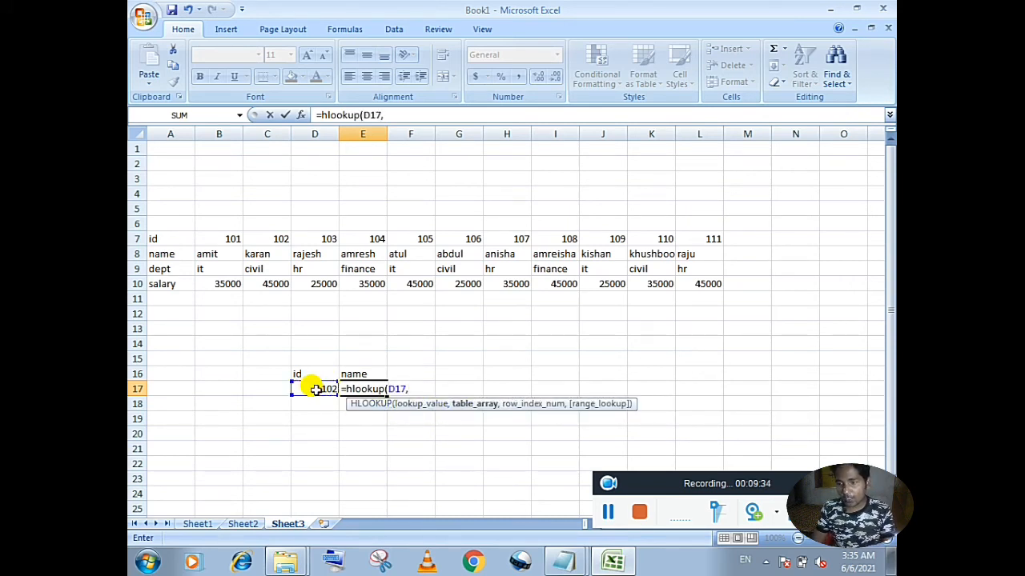
{"action": "left_click_drag", "start_coordinate": [153, 238], "coordinate": [708, 293]}
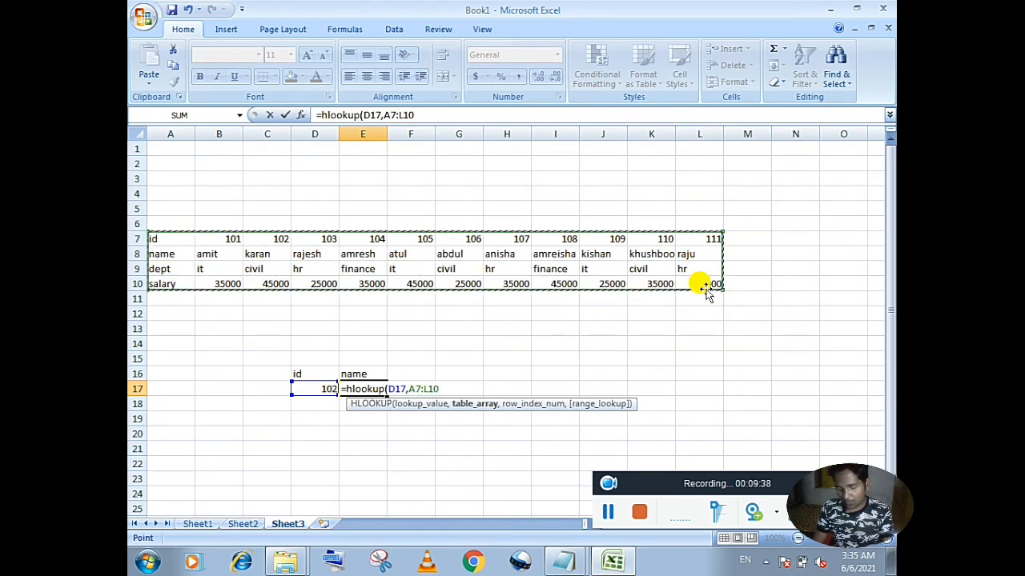
{"action": "type", "text": ",2"}
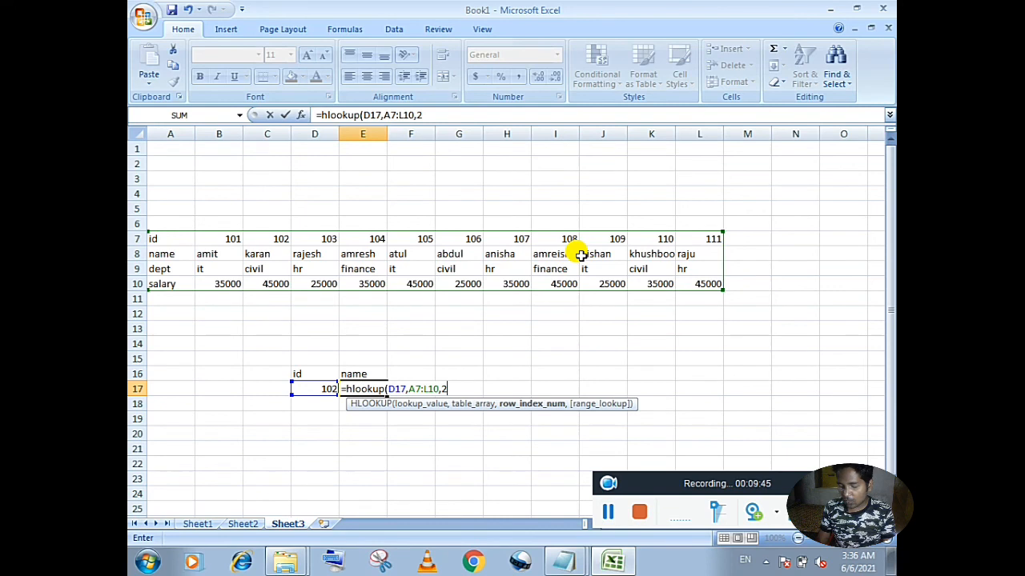
{"action": "key", "text": "shift+Up"}
{"action": "type", "text": ")"}
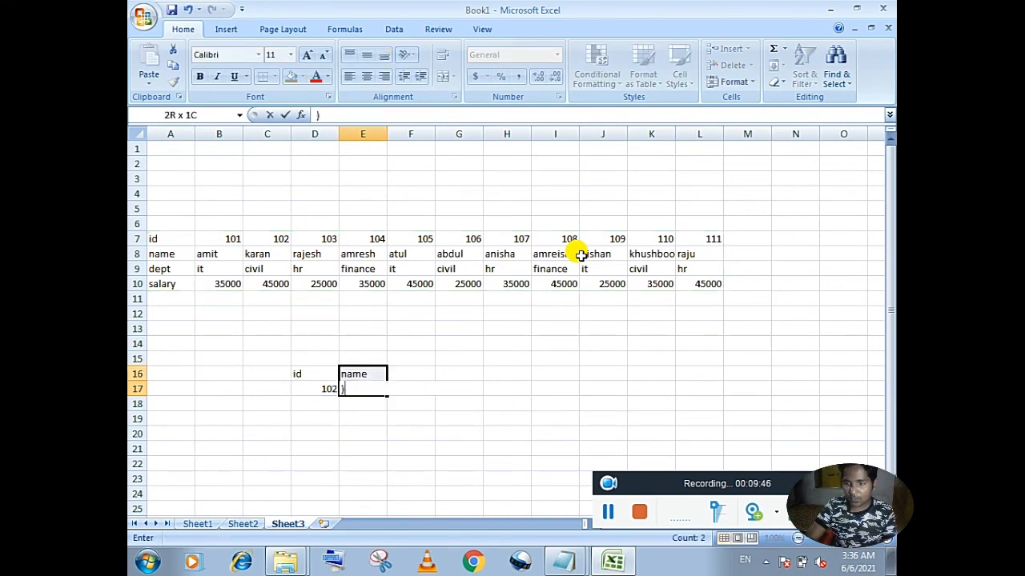
{"action": "key", "text": "Escape"}
{"action": "key", "text": "F2"}
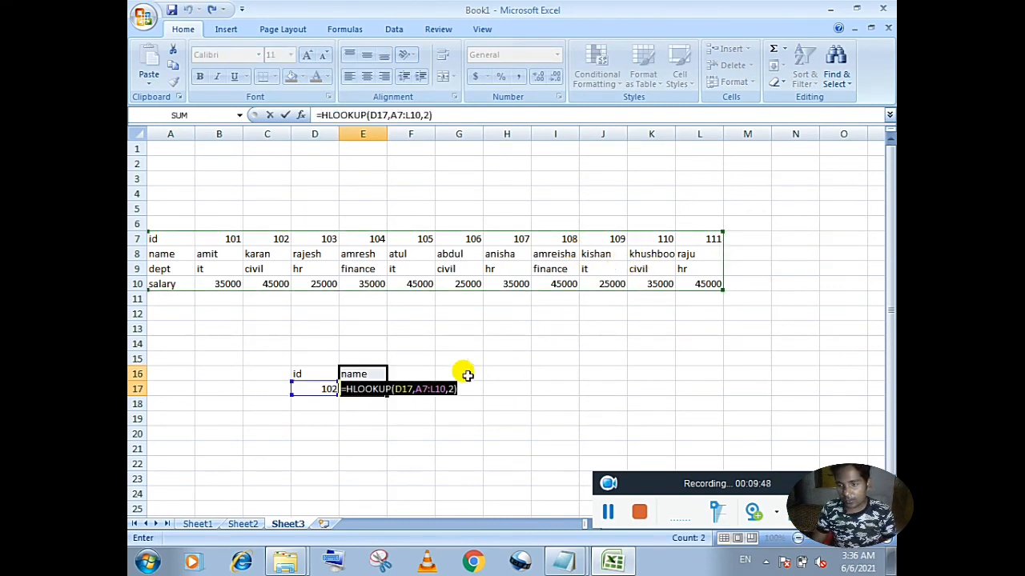
{"action": "key", "text": "Return"}
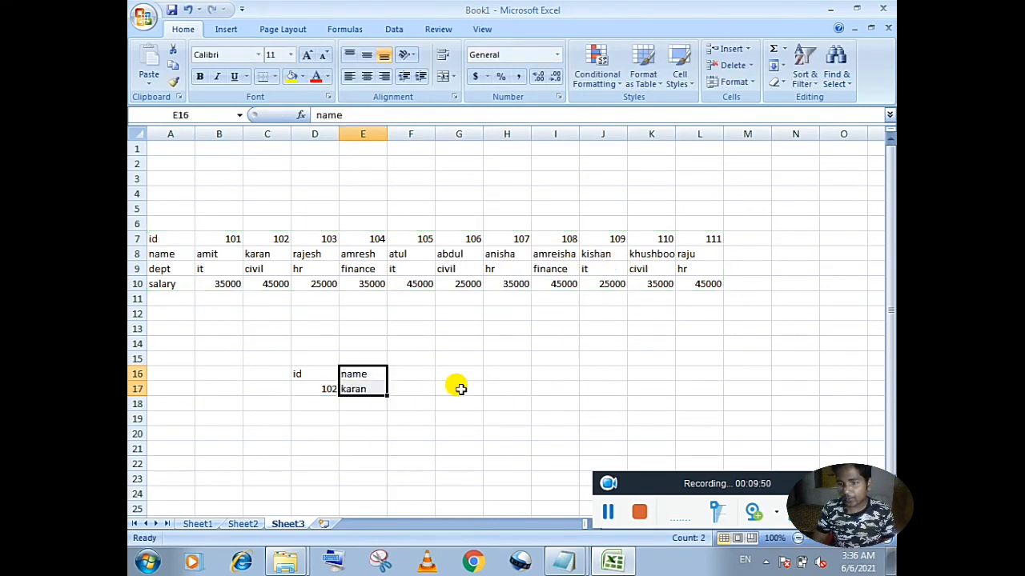
Change the id to look up in D17 to 103.
{"action": "left_click", "coordinate": [316, 389]}
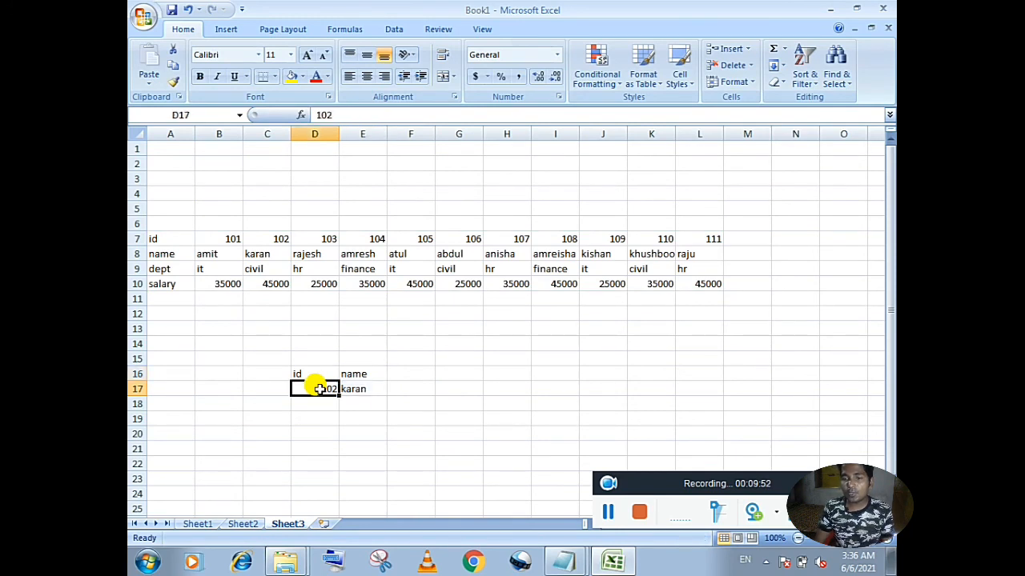
{"action": "type", "text": "10"}
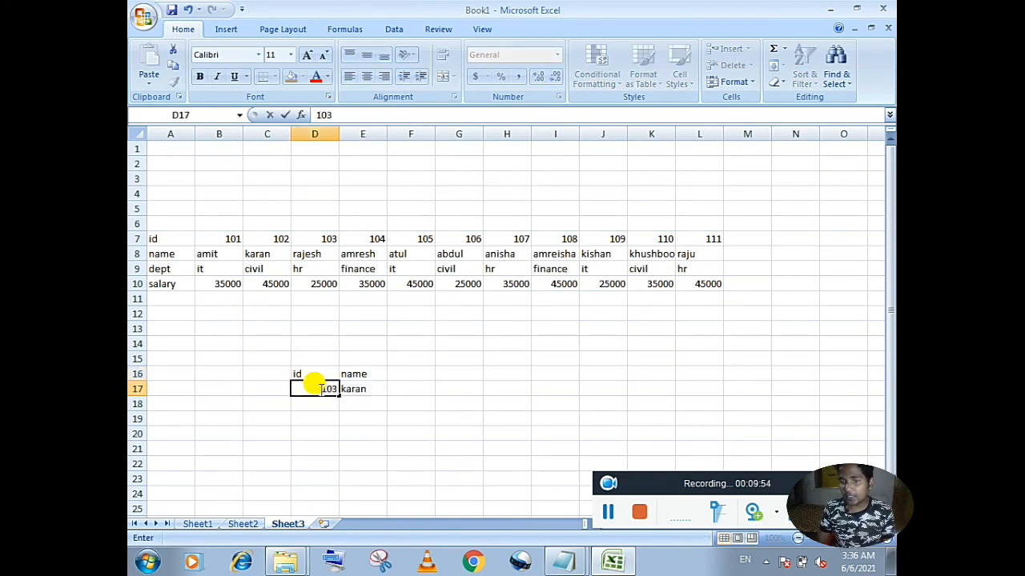
{"action": "key", "text": "Return"}
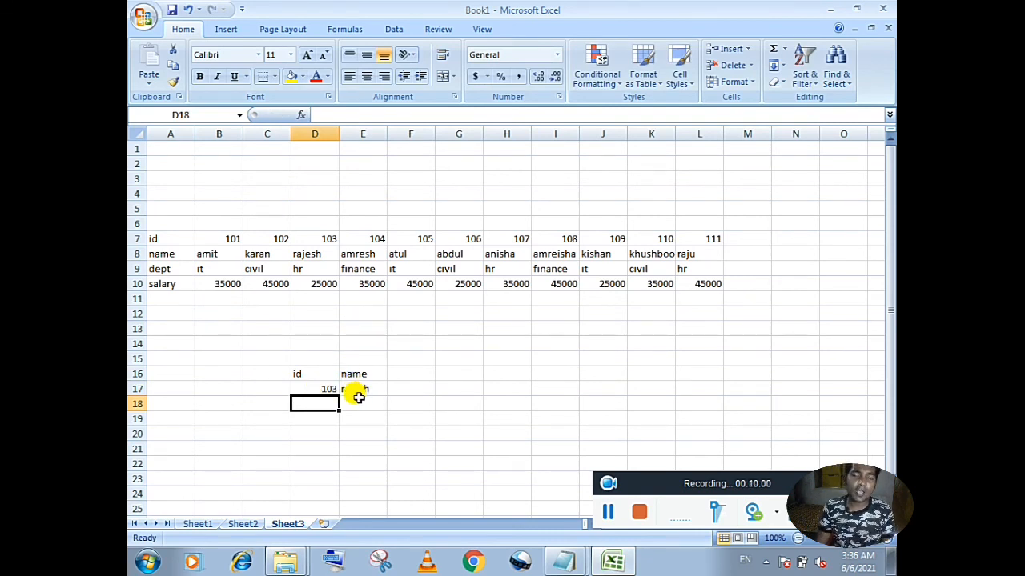
Switch to Notepad, delete the countif line and the line below it from the function list, and minimize Notepad.
{"action": "left_click", "coordinate": [564, 560]}
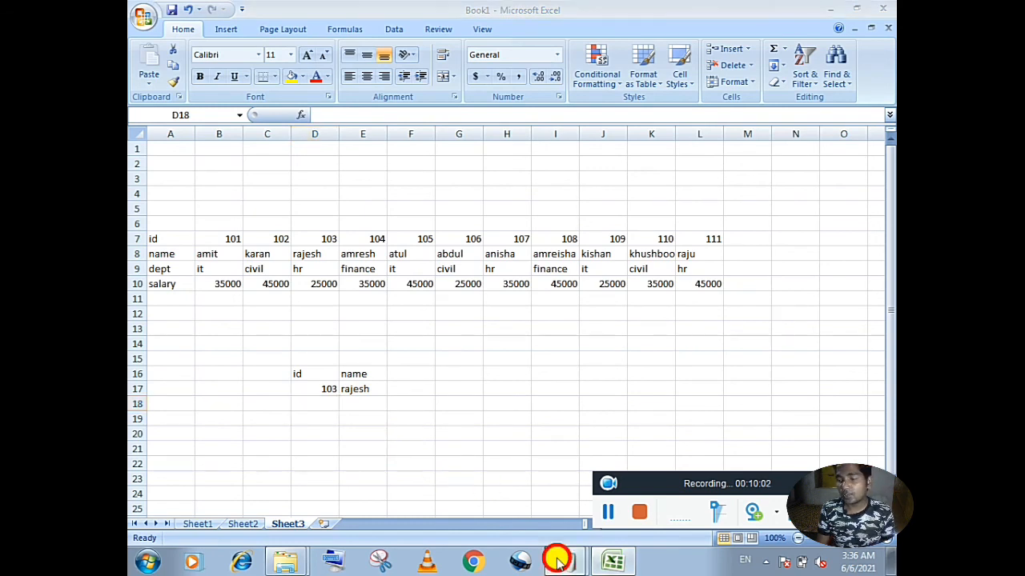
{"action": "left_click", "coordinate": [563, 527]}
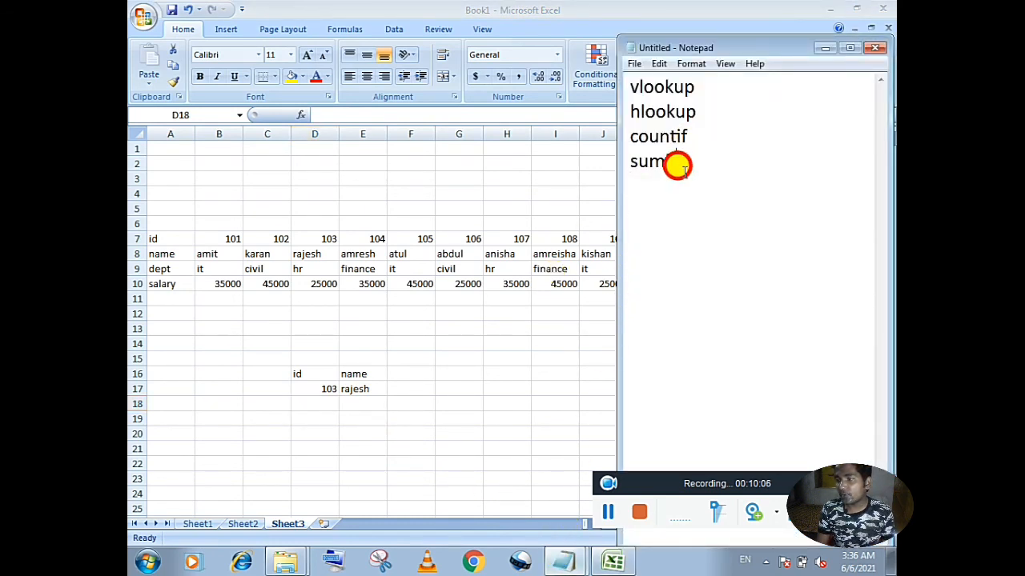
{"action": "left_click_drag", "start_coordinate": [677, 165], "coordinate": [598, 140]}
{"action": "key", "text": "Delete"}
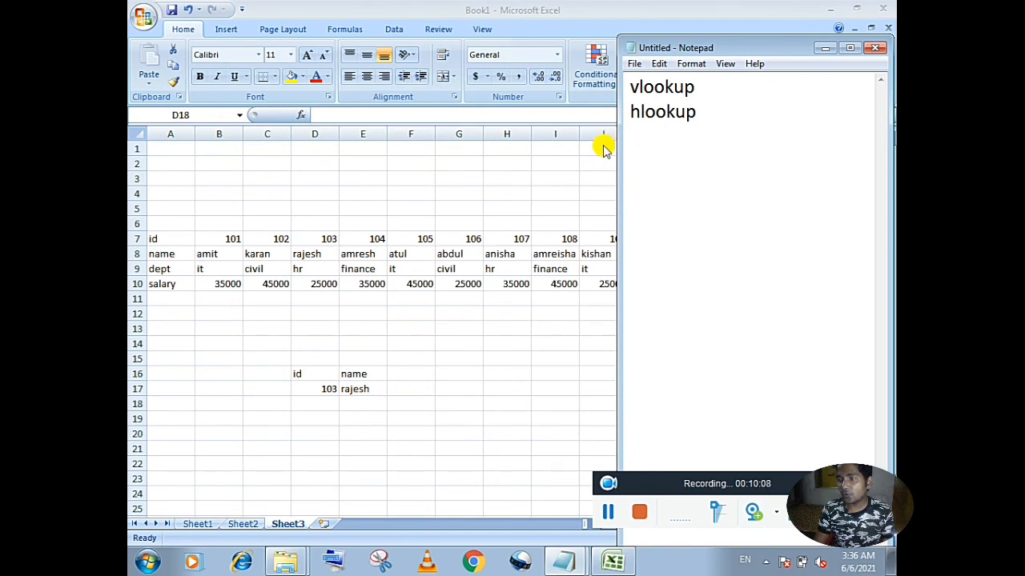
{"action": "left_click", "coordinate": [825, 48]}
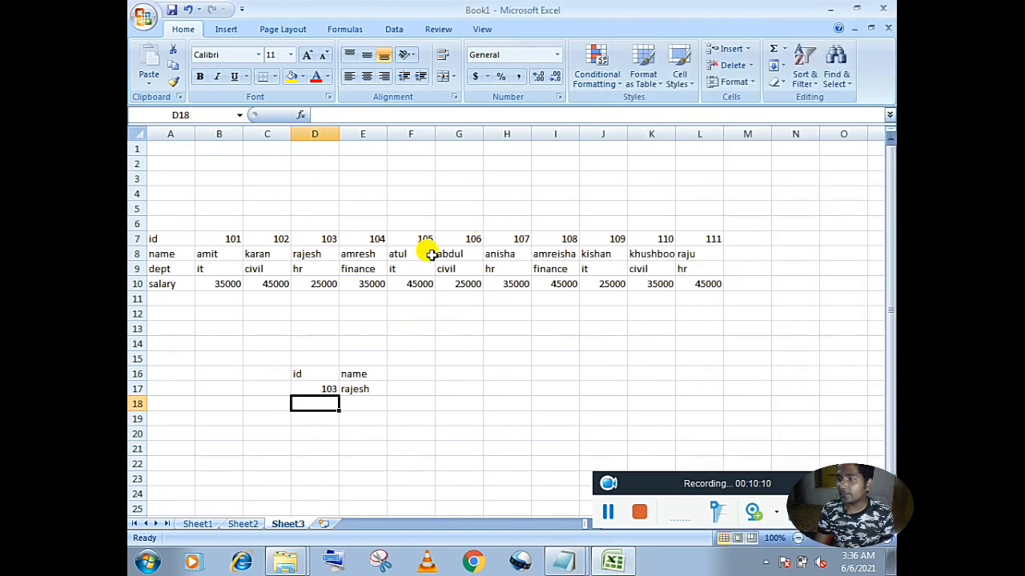
{"action": "left_click", "coordinate": [404, 347]}
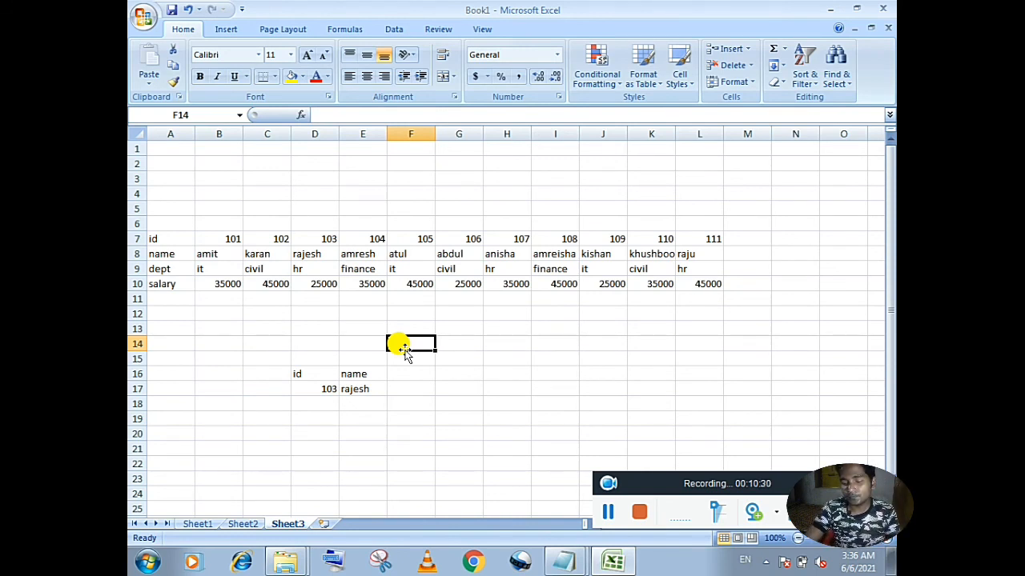
{"action": "left_click_drag", "start_coordinate": [668, 488], "coordinate": [623, 365]}
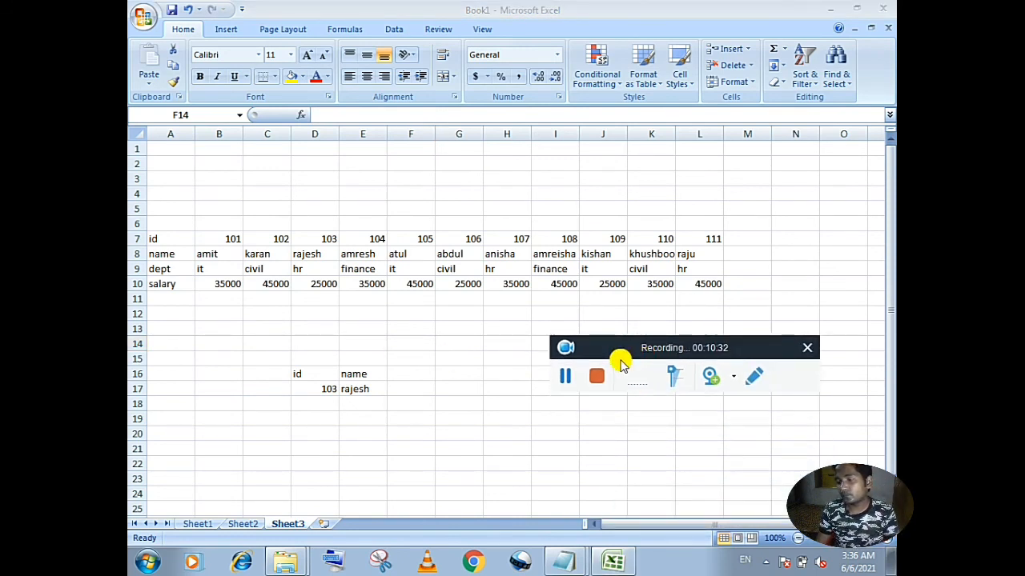